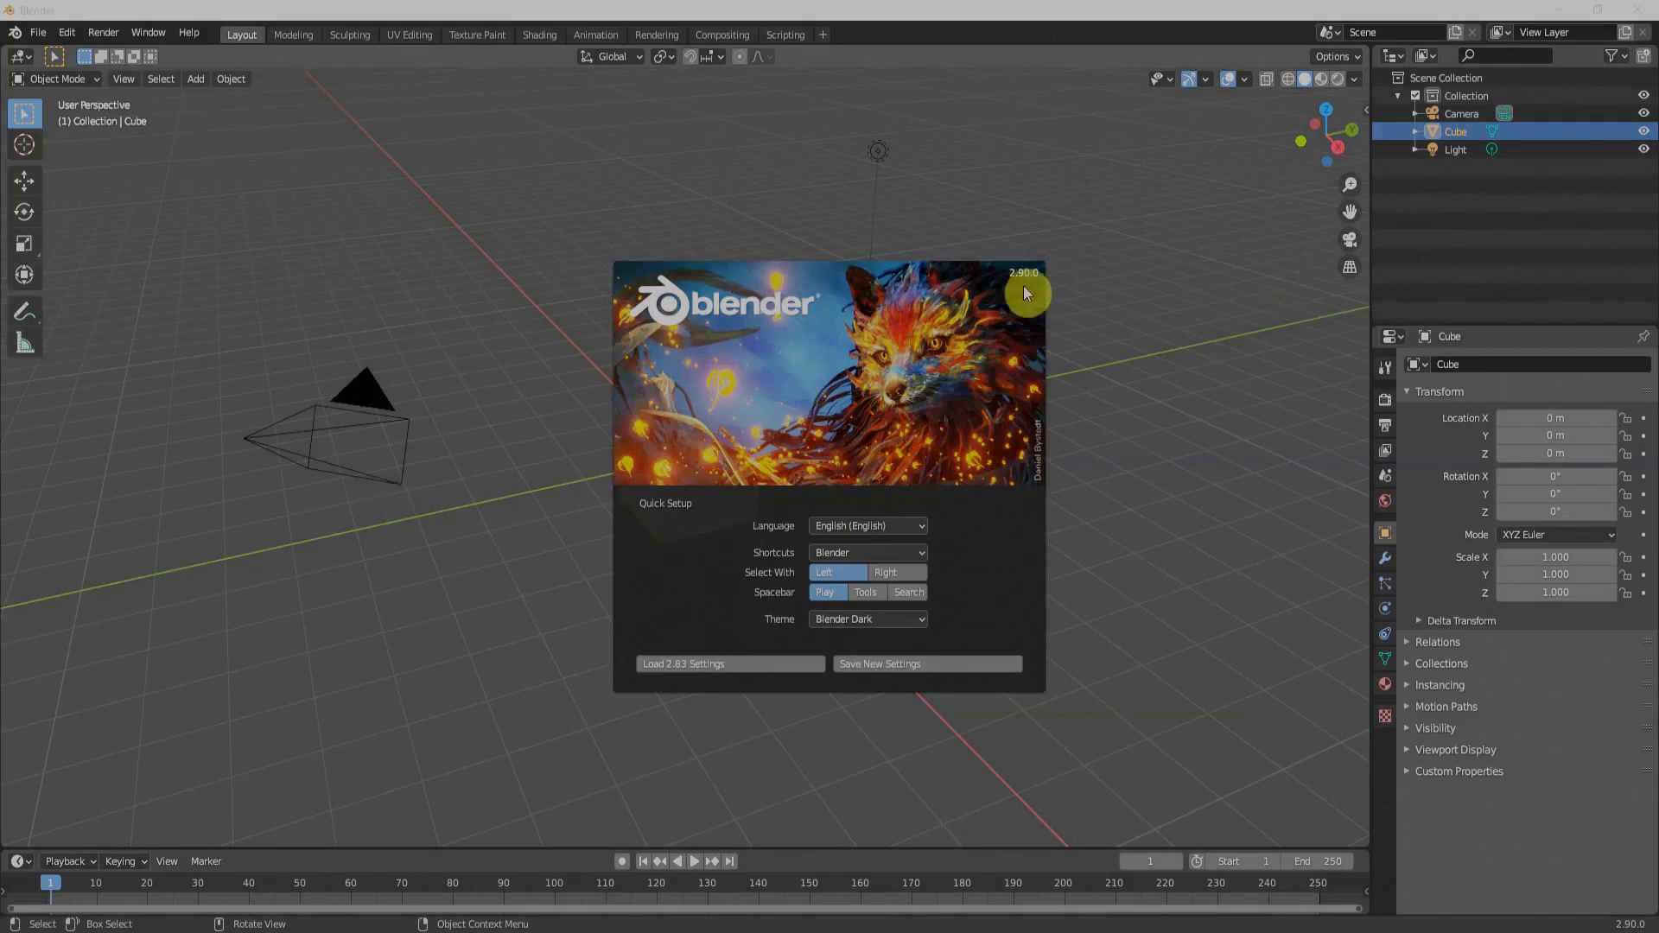
- Look through the interface themes, keep Blender Dark, and dismiss the splash screen
left_click(894, 620)
left_click(893, 621)
left_click(863, 617)
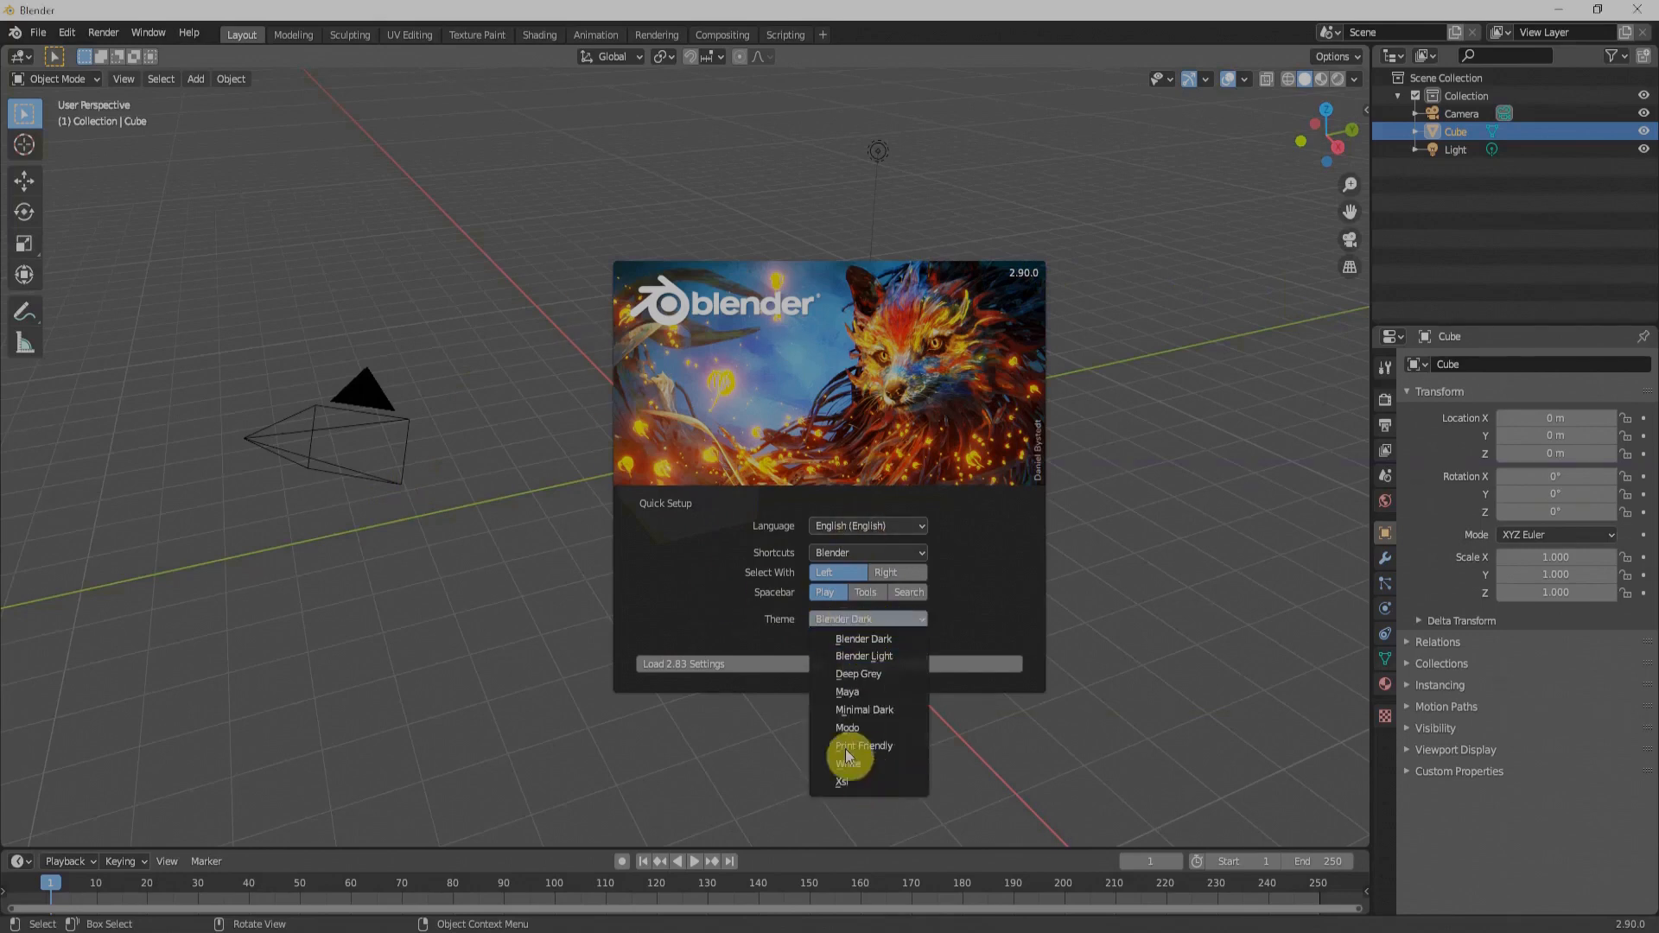
key("Return")
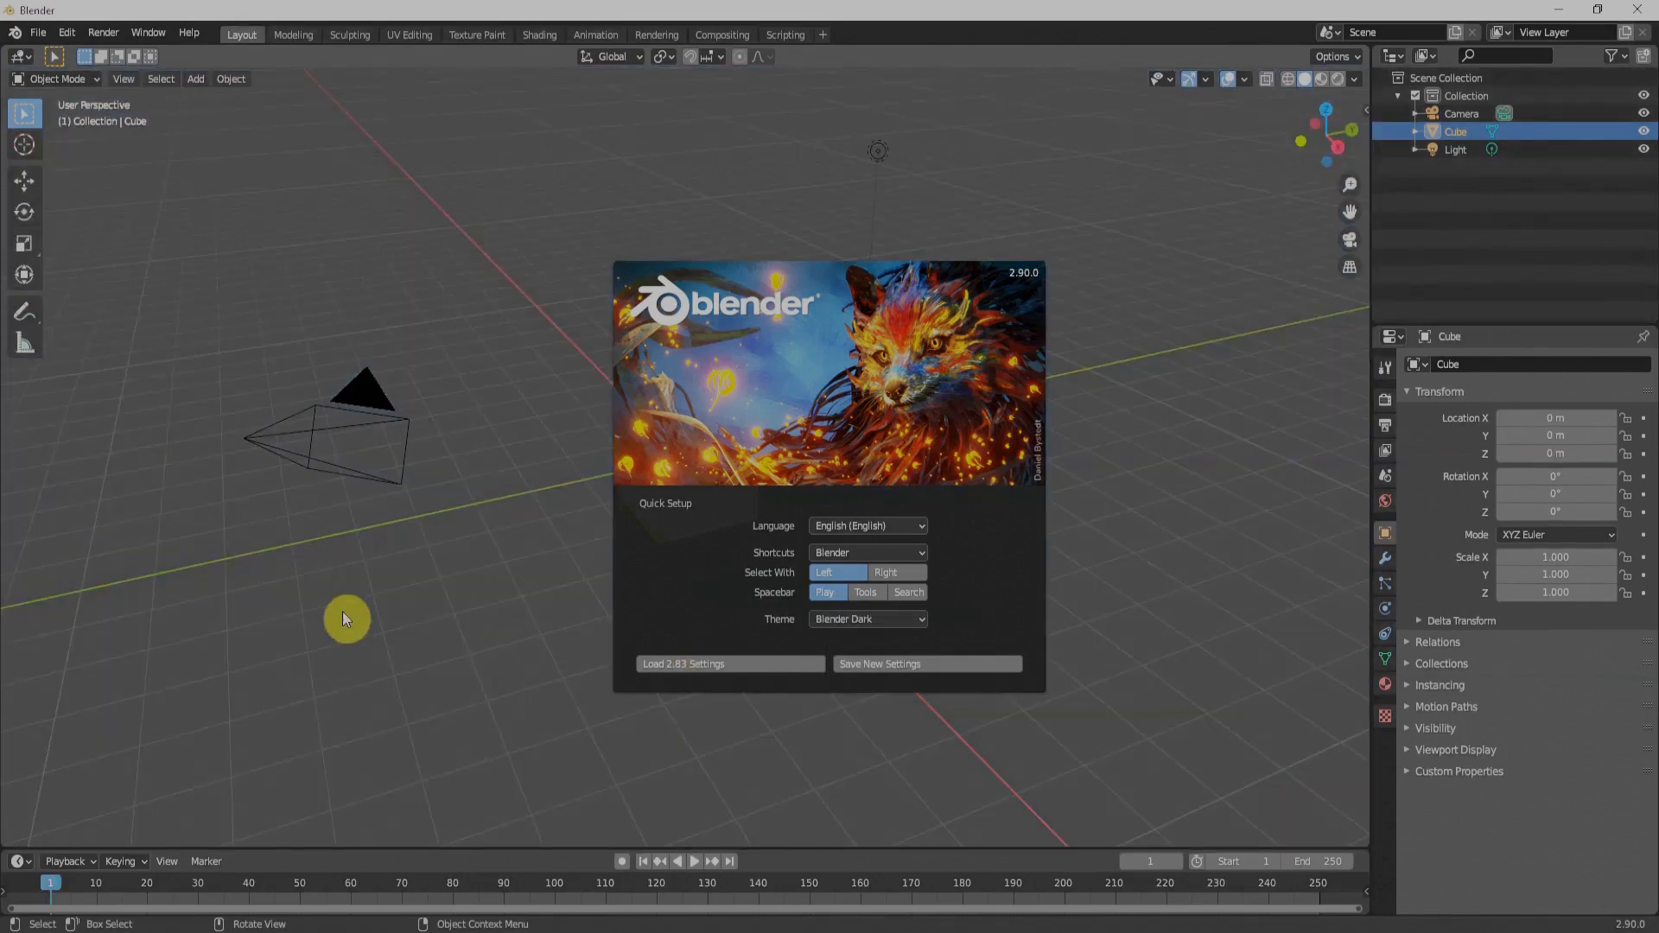
left_click(397, 573)
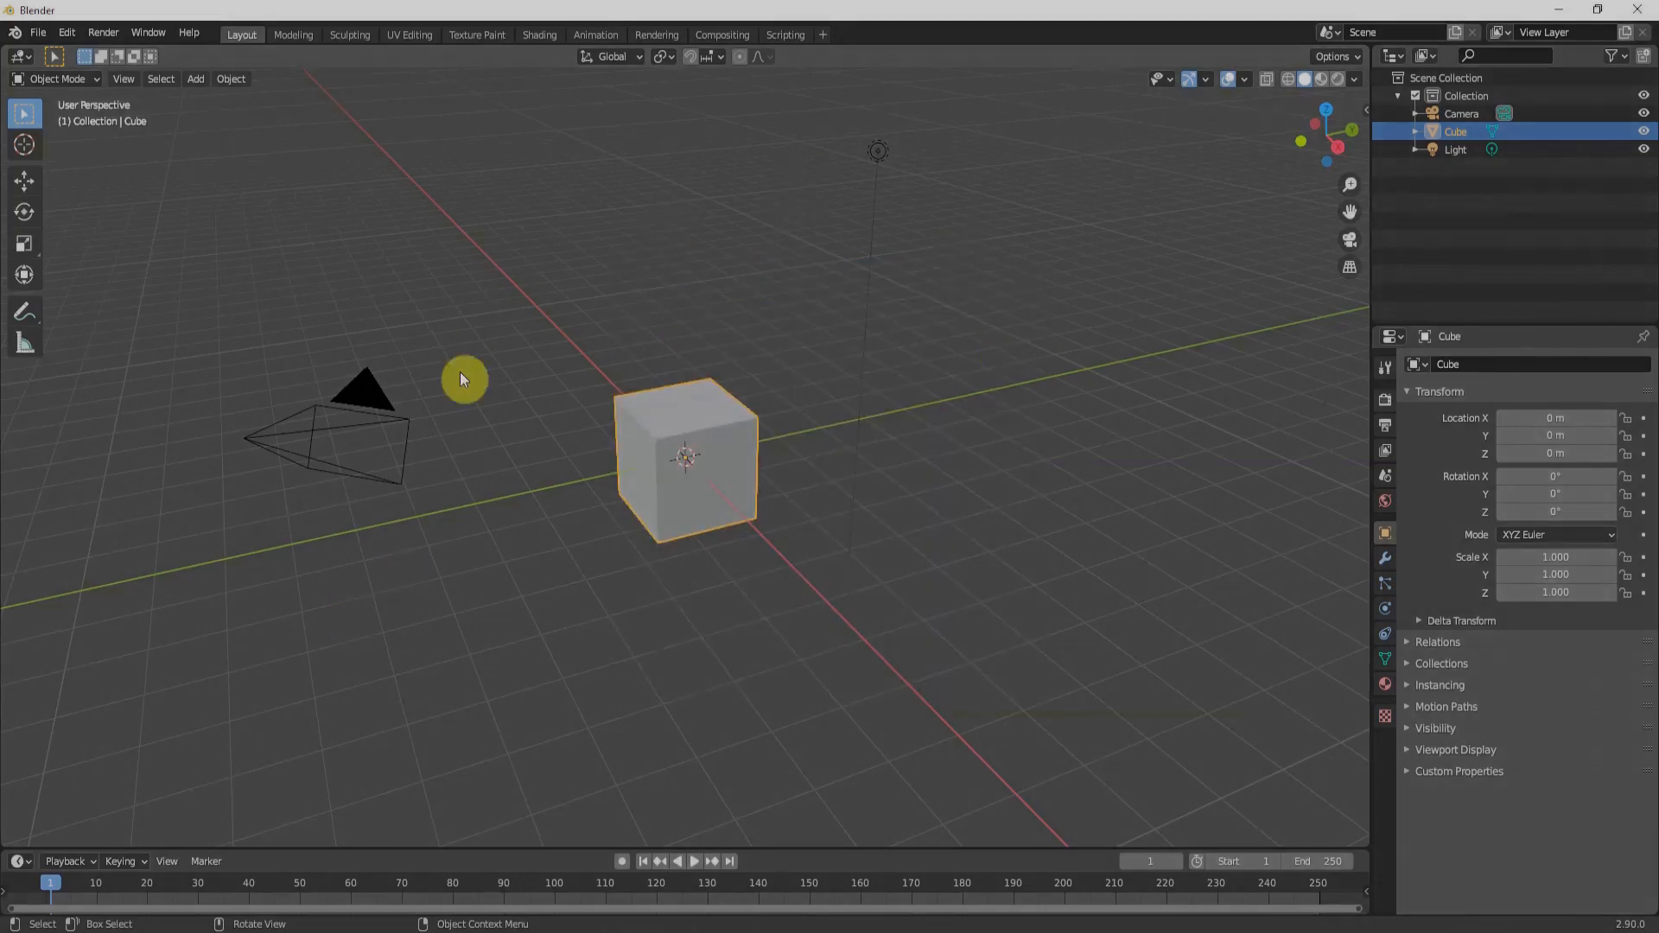
- Delete the default cube and add a plane mesh at the scene origin
key("x")
left_click(744, 432)
key("shift+a")
mouse_move(743, 426)
left_click(829, 428)
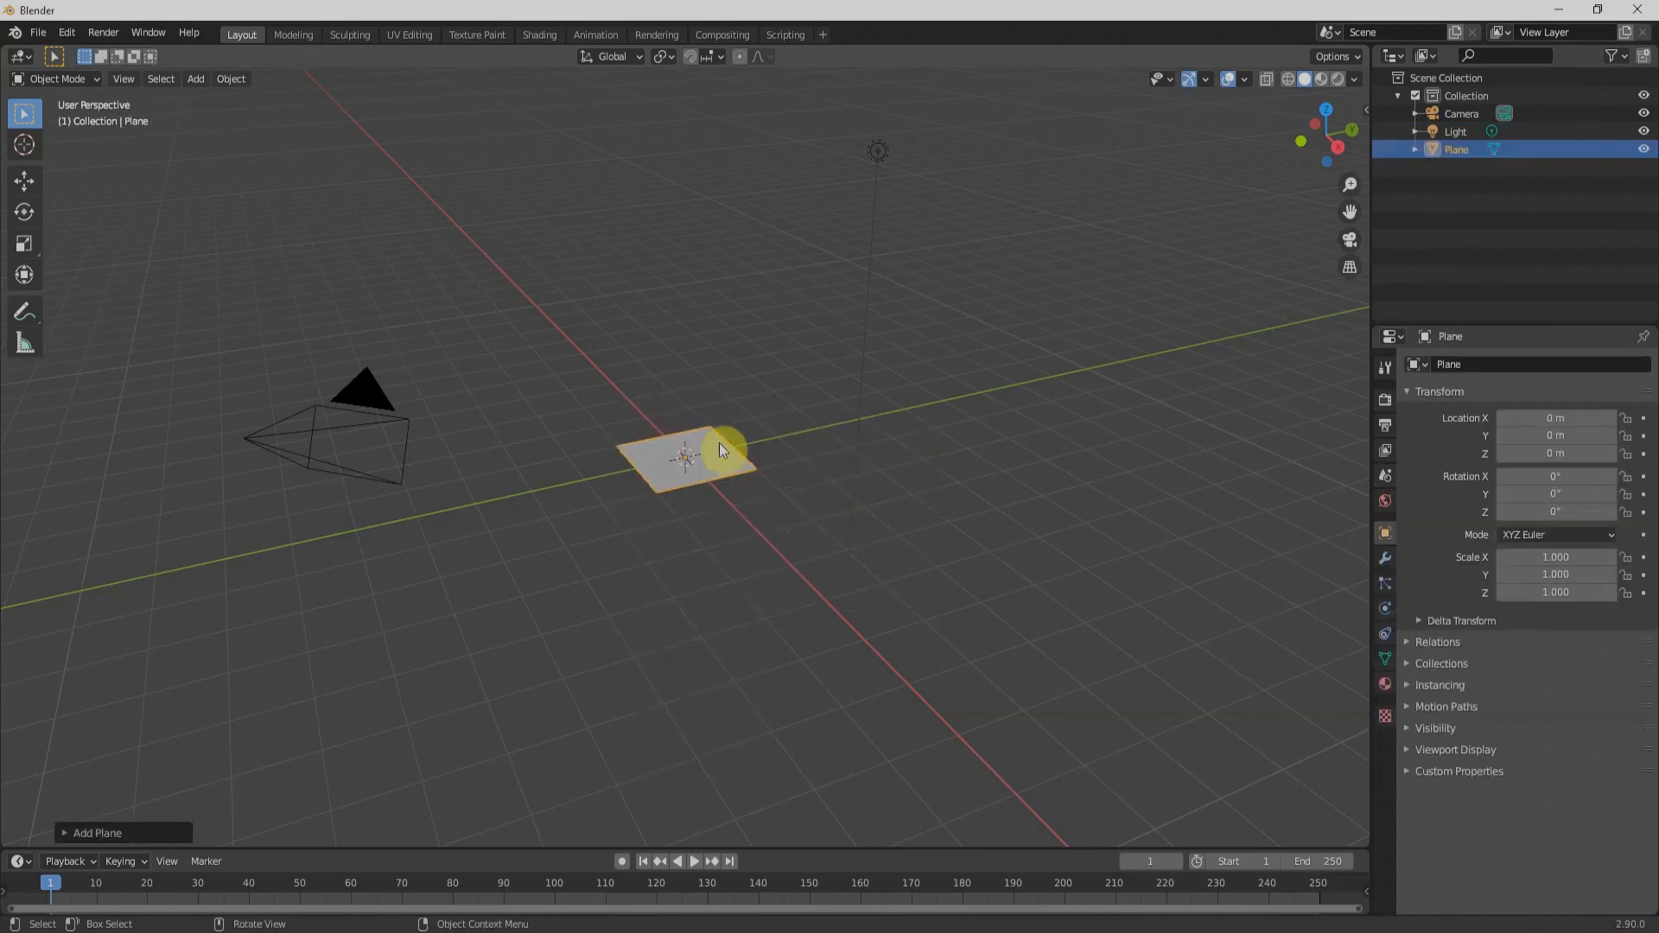
- Delete three of the plane's four corner vertices in Edit Mode, leaving a single vertex
key("Tab")
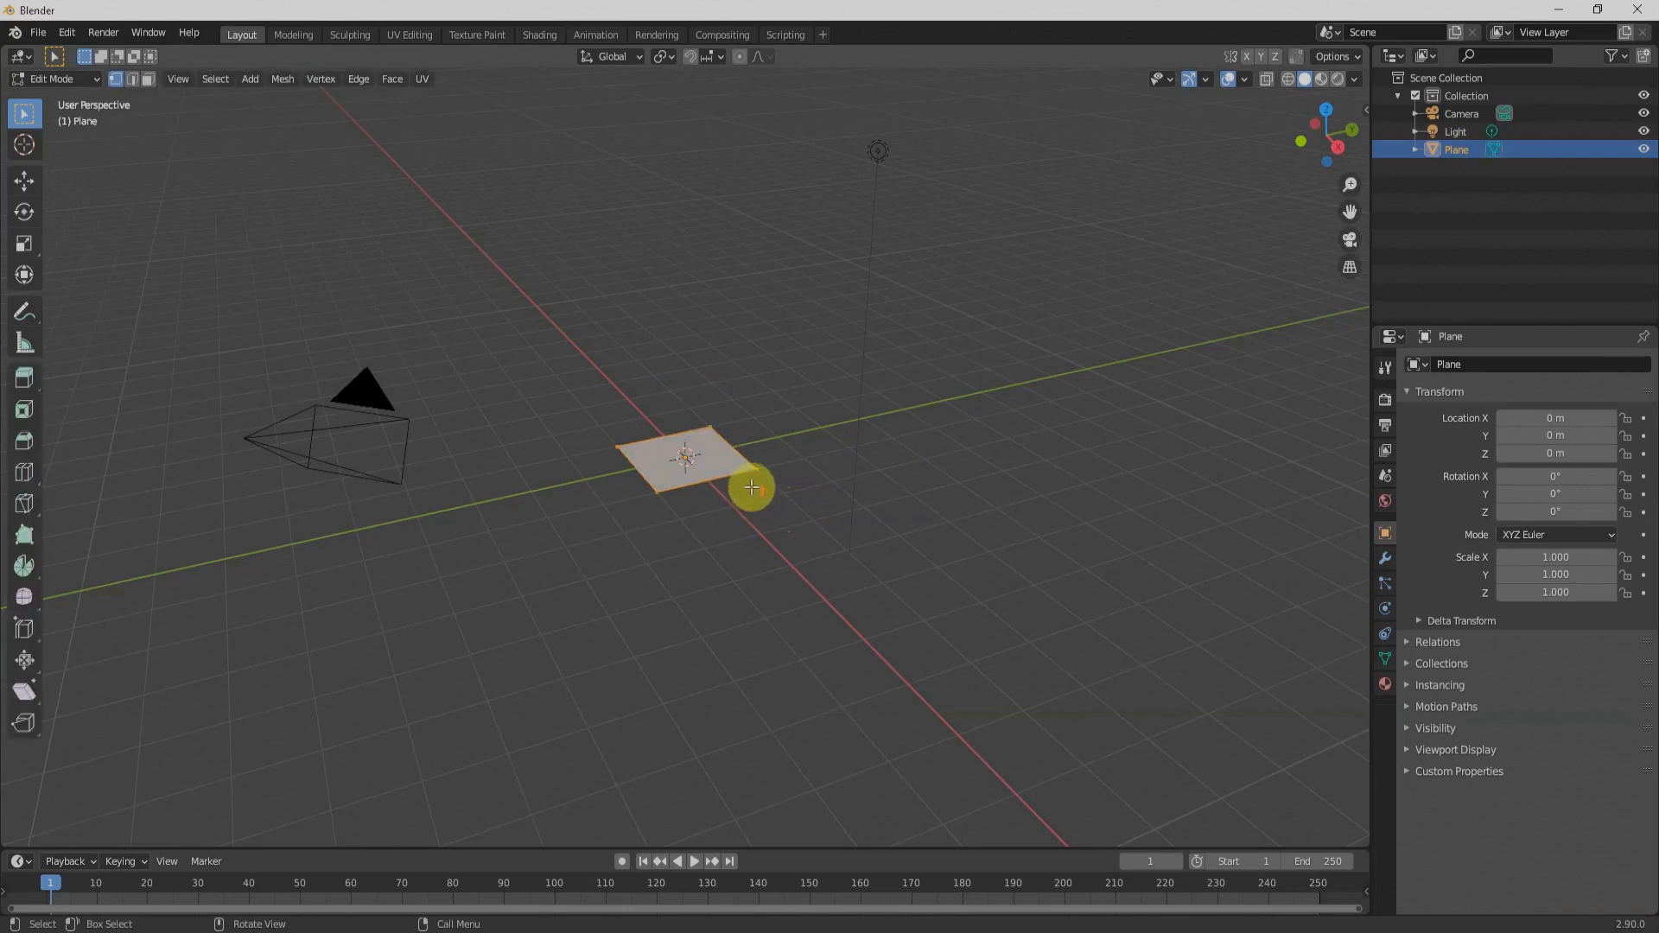
scroll(745, 497, "down", 3)
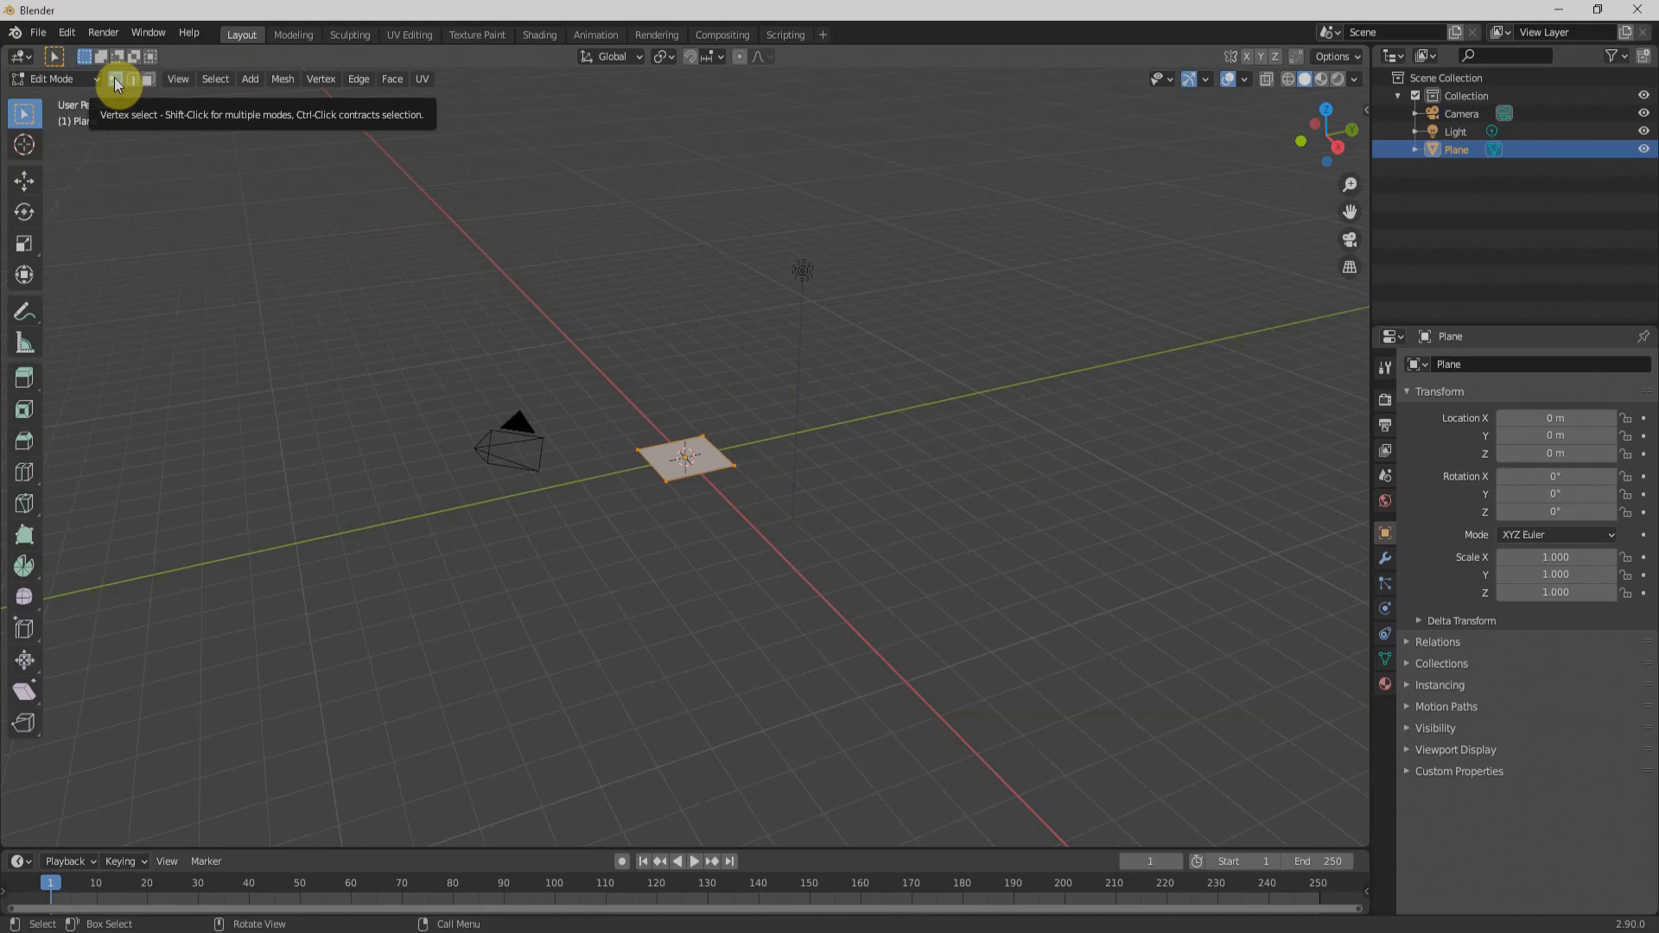
left_click(704, 437)
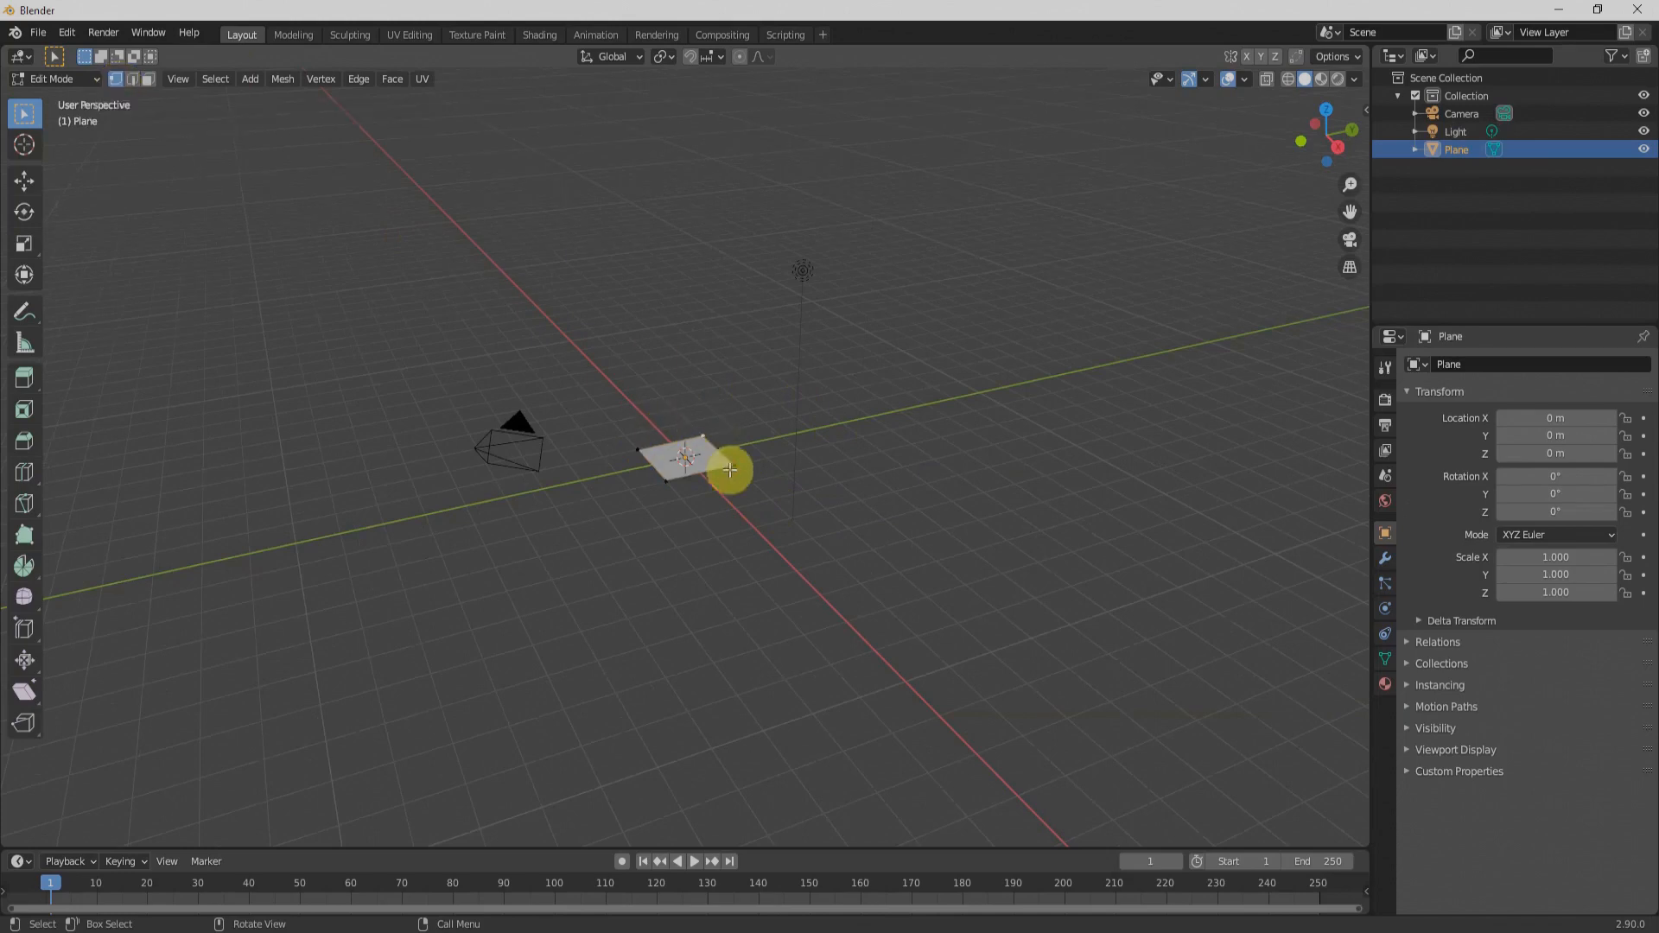
left_click(733, 466, "shift")
left_click(671, 479, "shift")
key("x")
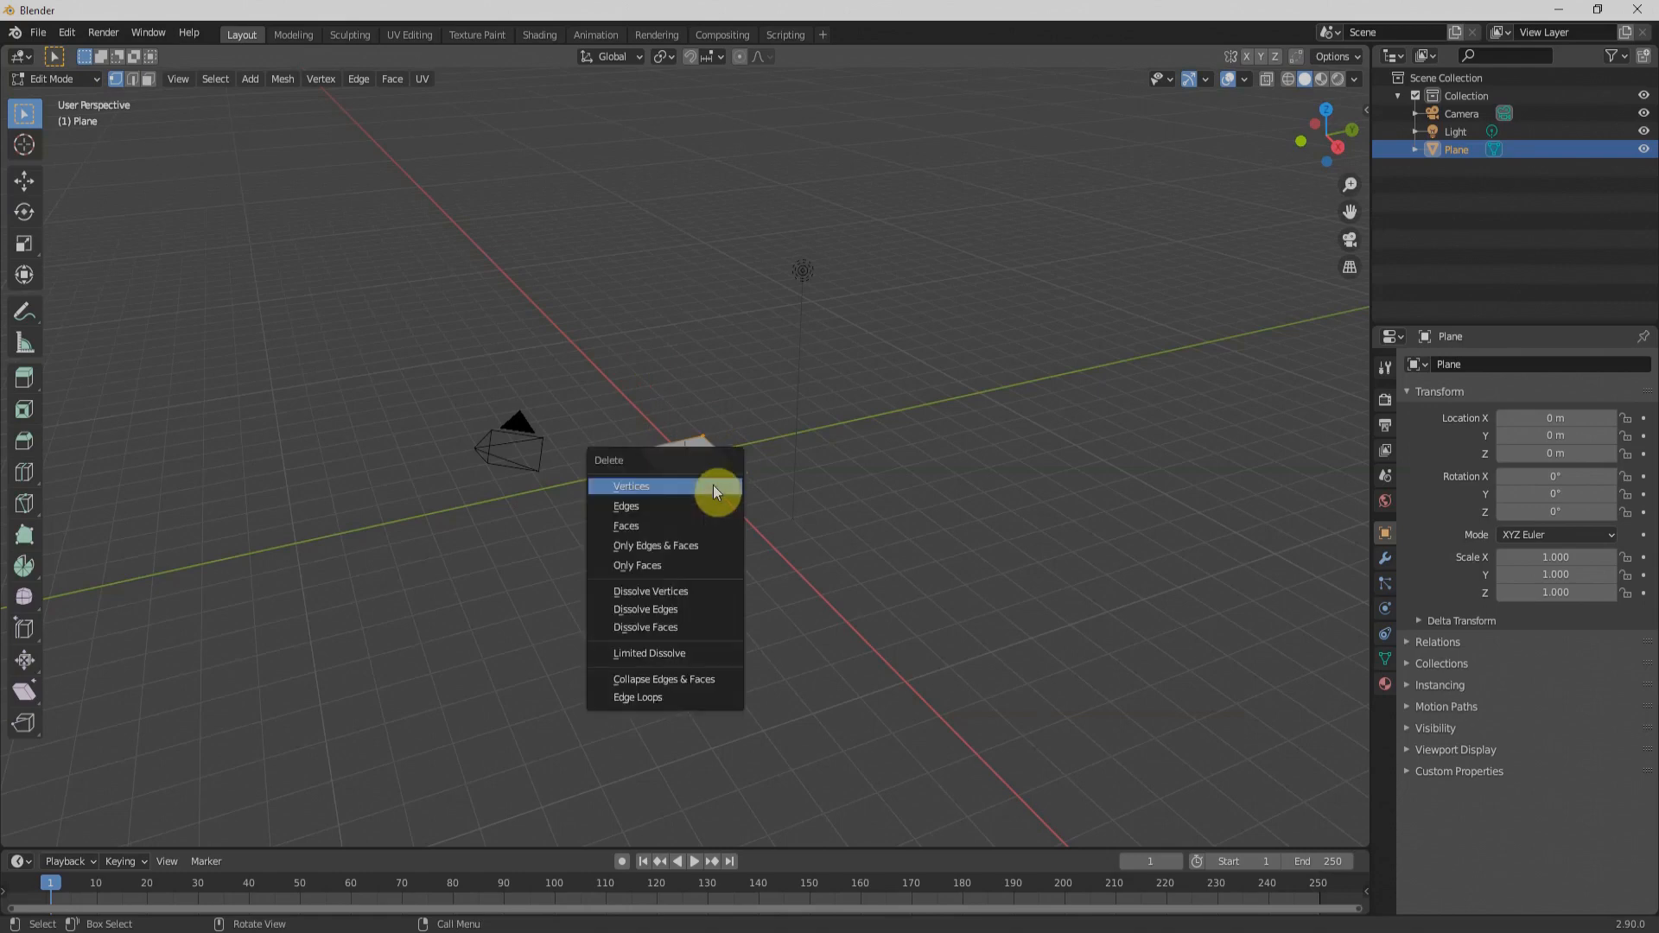
left_click(713, 485)
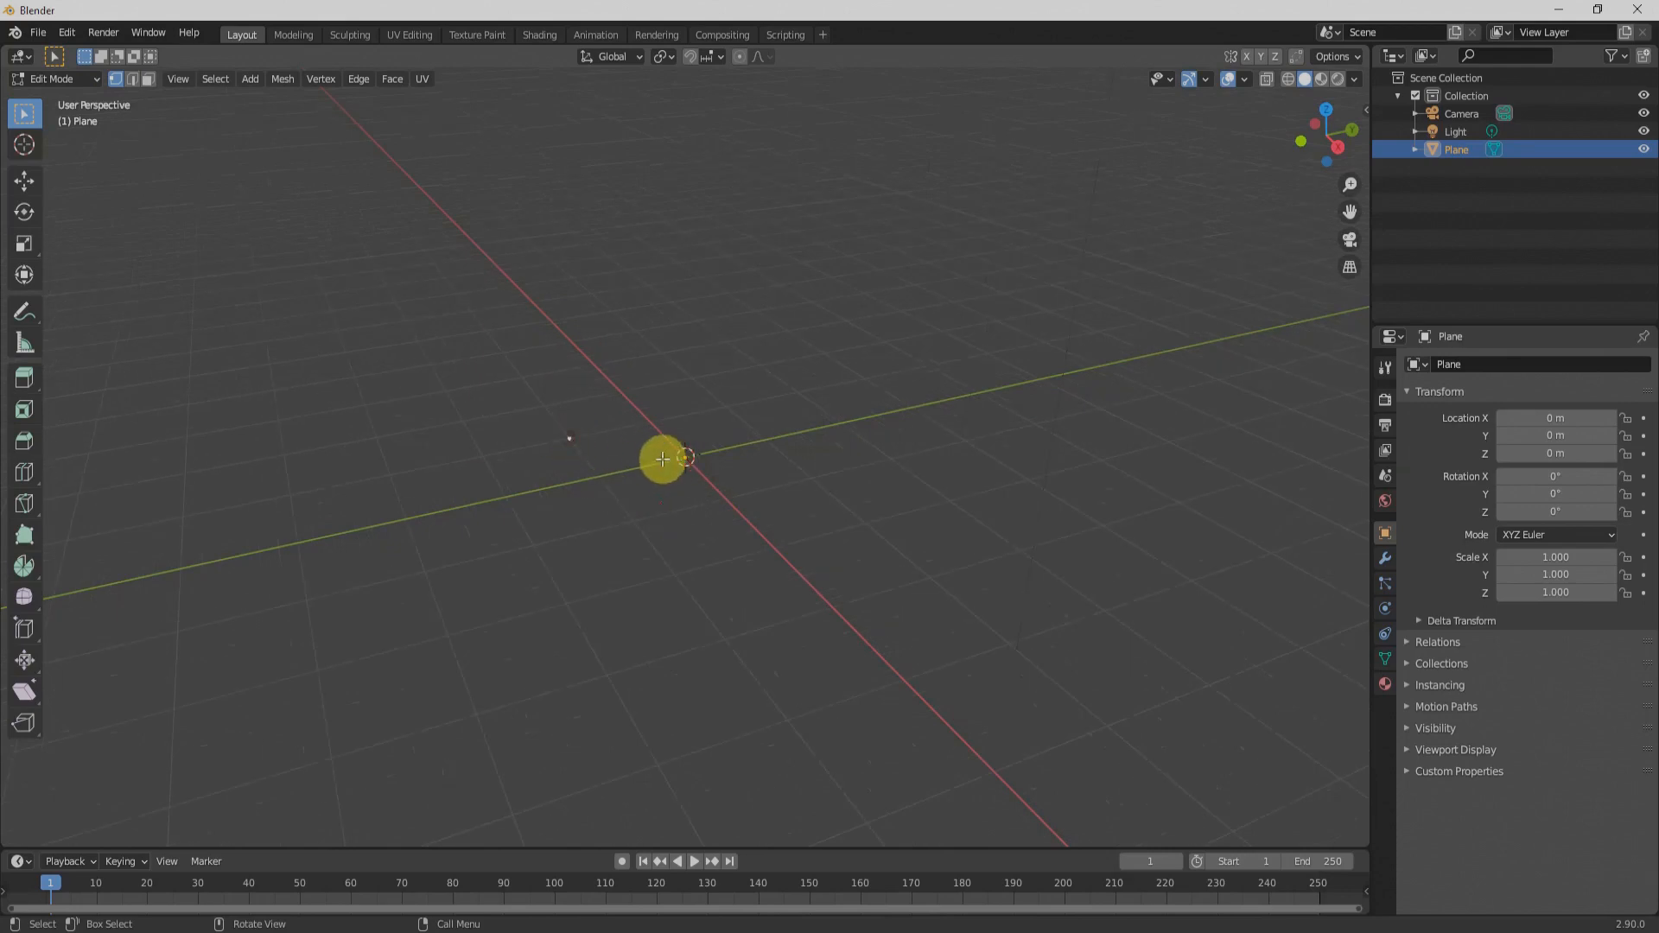
- Extrude the remaining vertex into an edge about 1.8 m long, and extrude that edge about 1.4 m into a face
key("e")
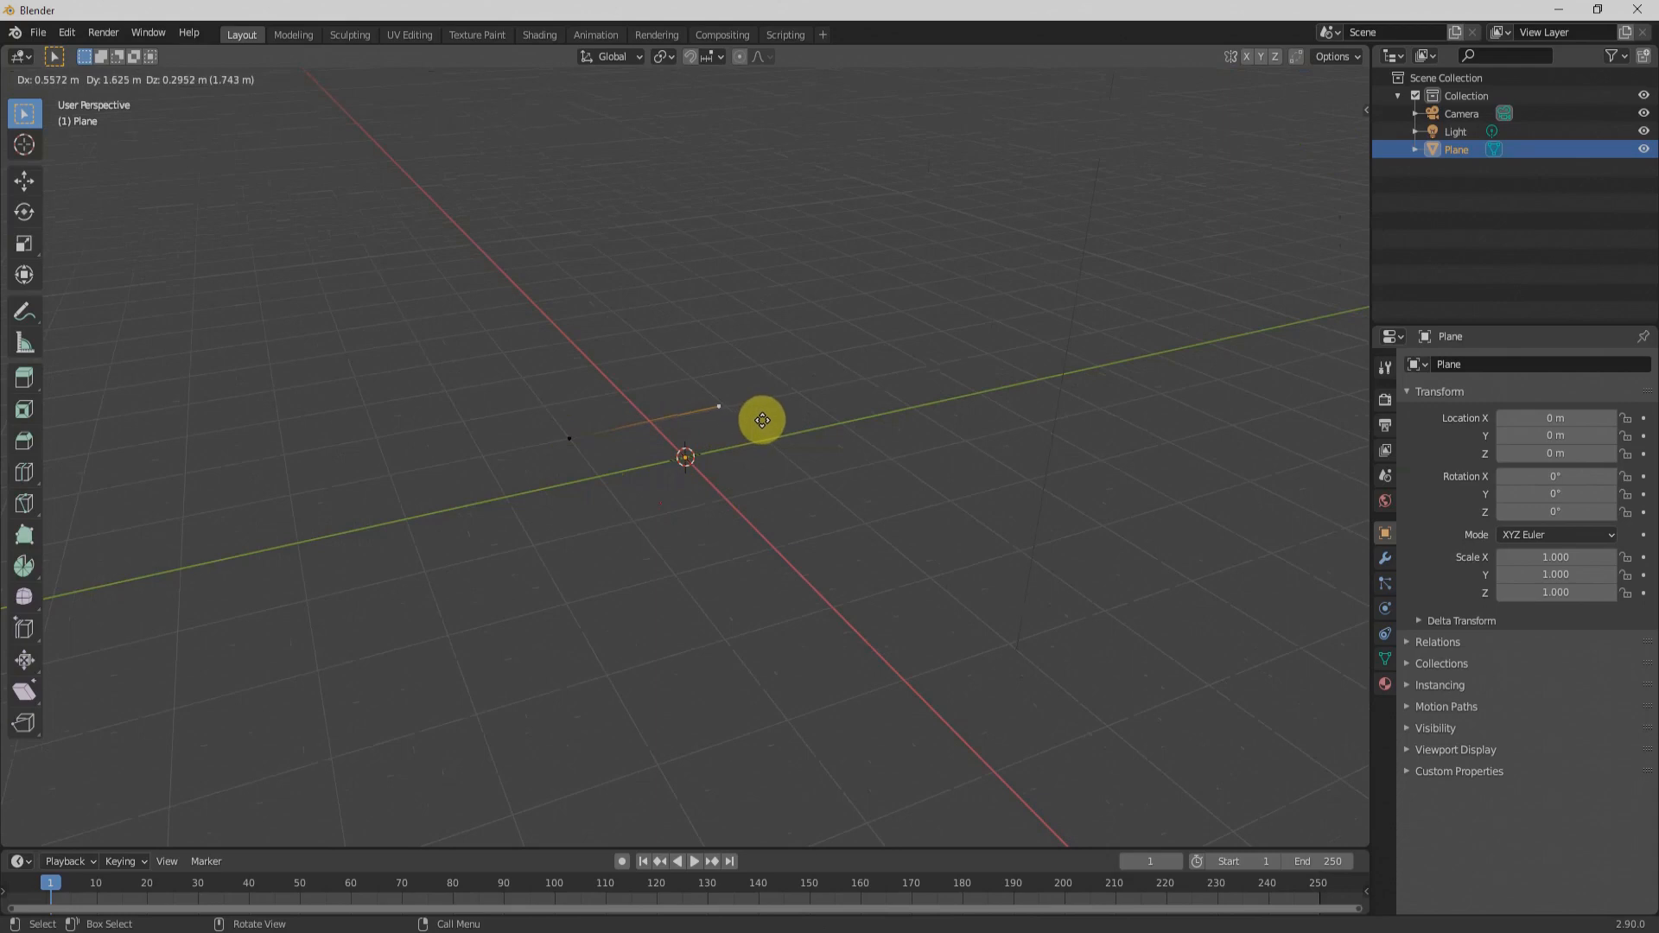
left_click(772, 416)
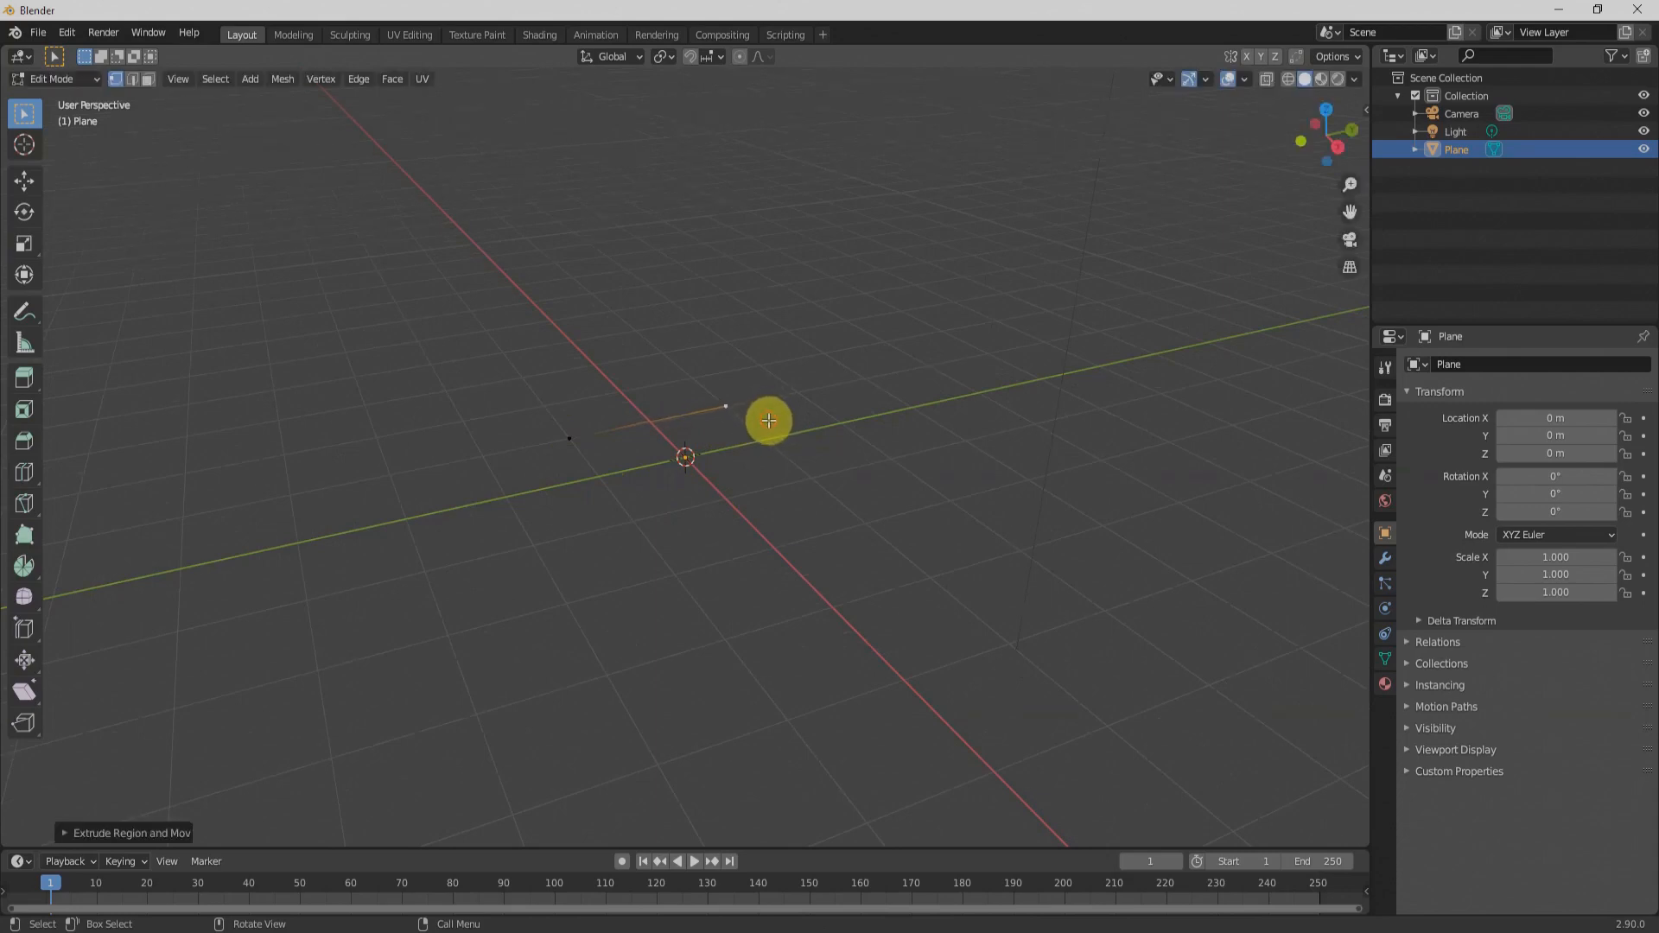
left_click(136, 80)
left_click(651, 420)
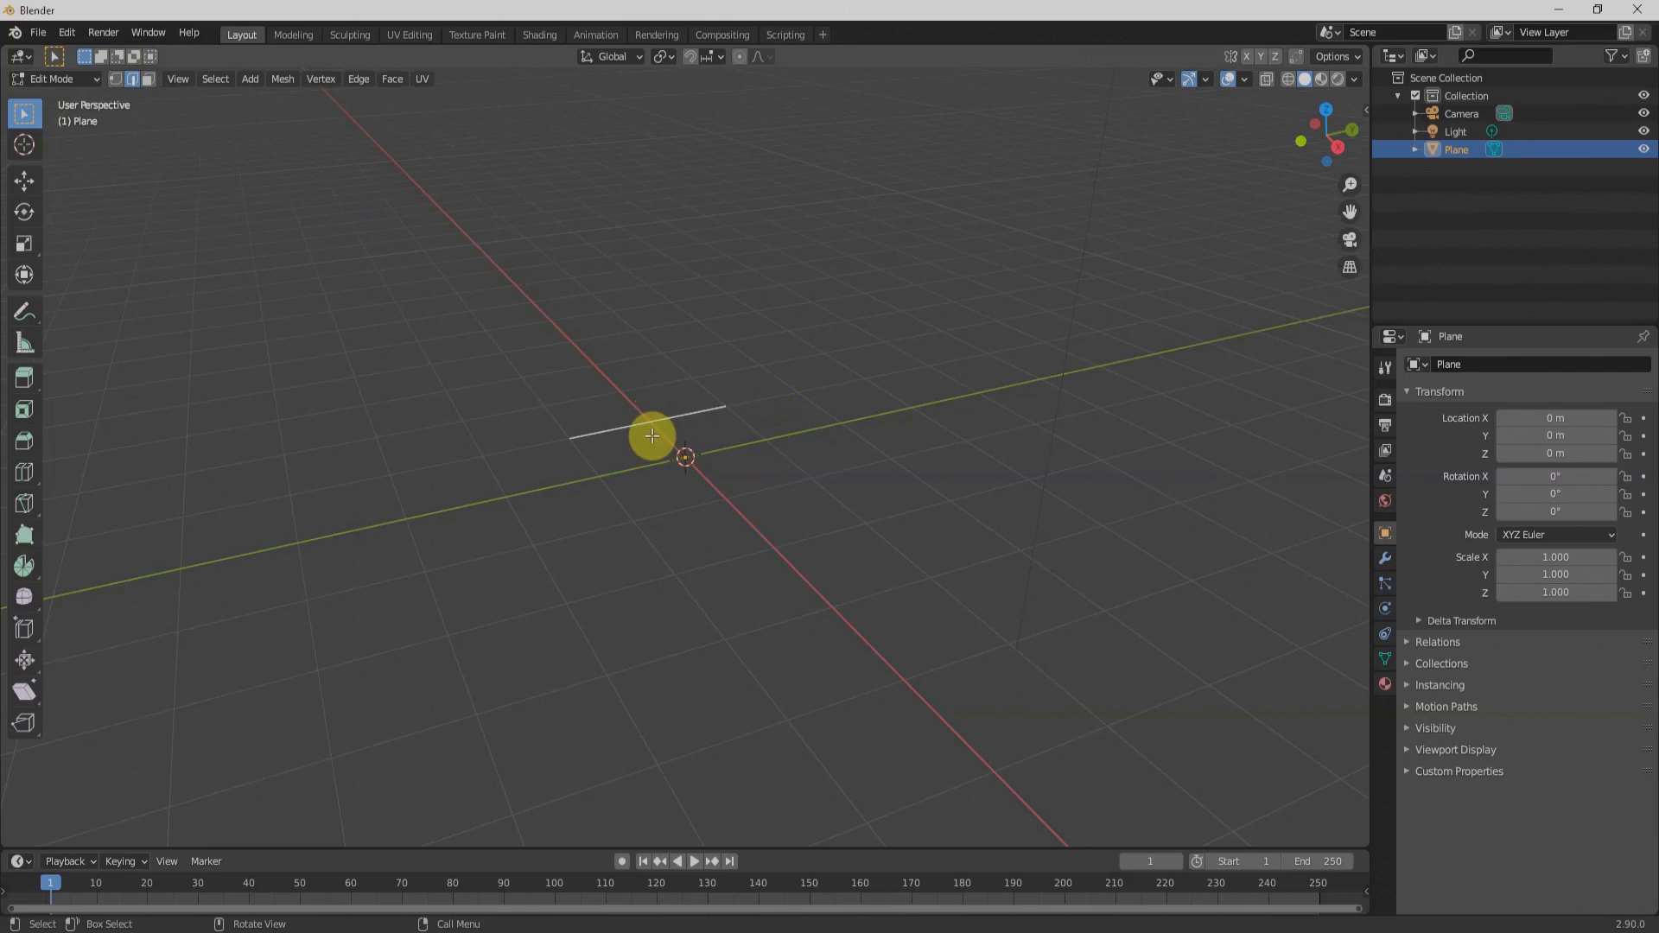
key("e")
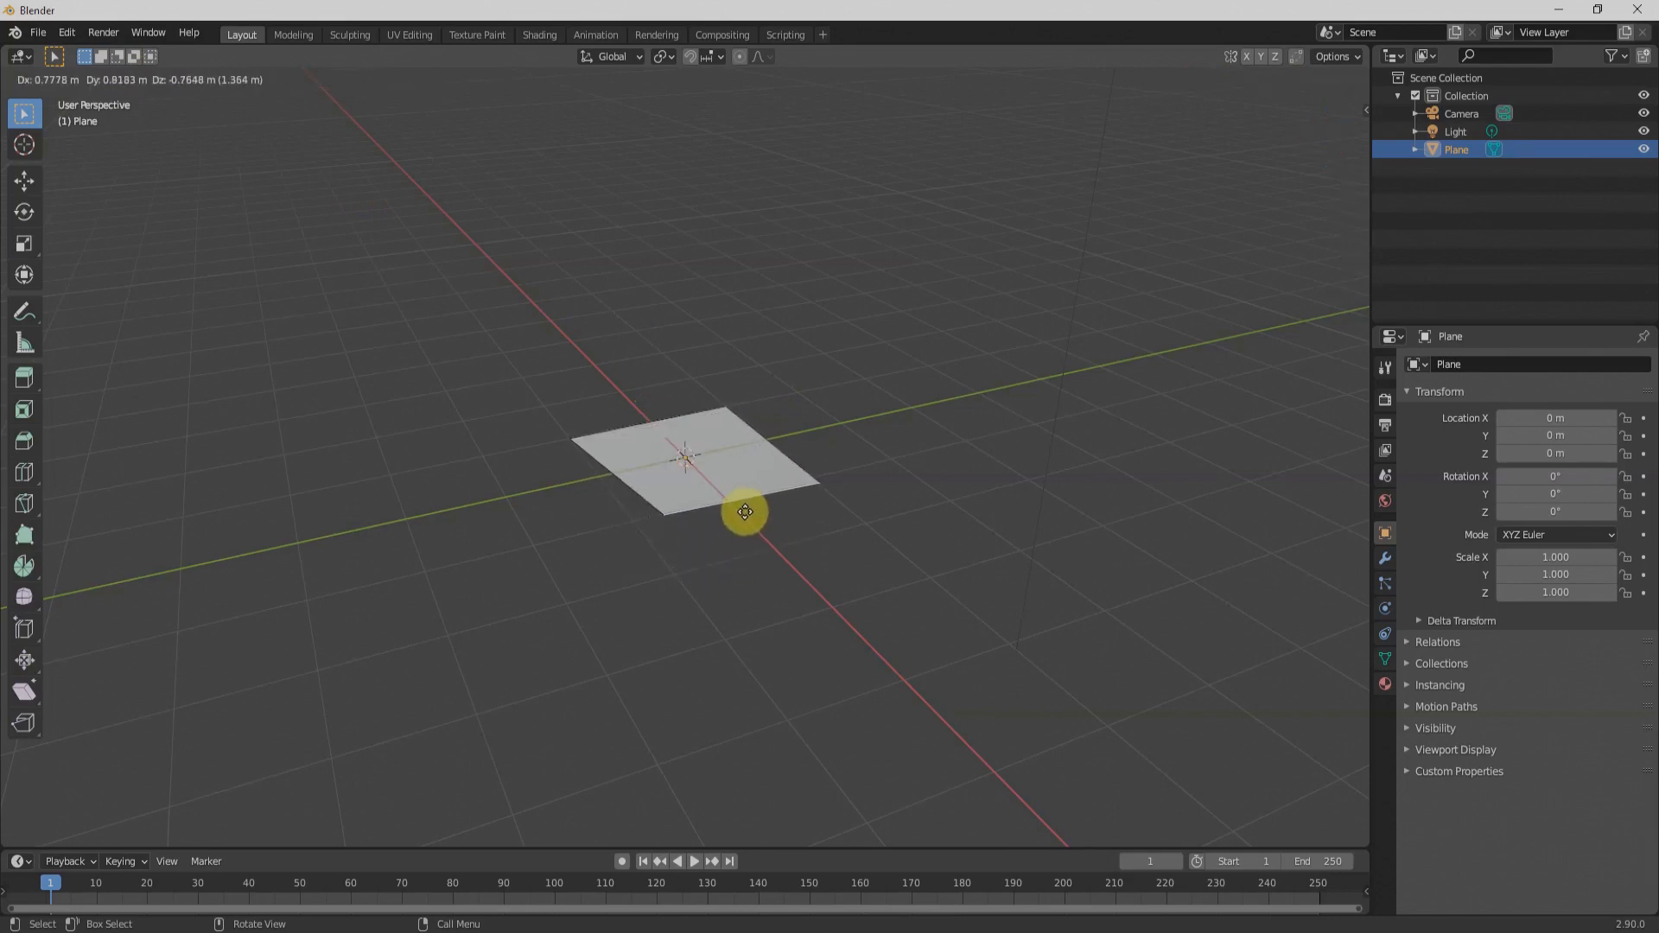
left_click(743, 509)
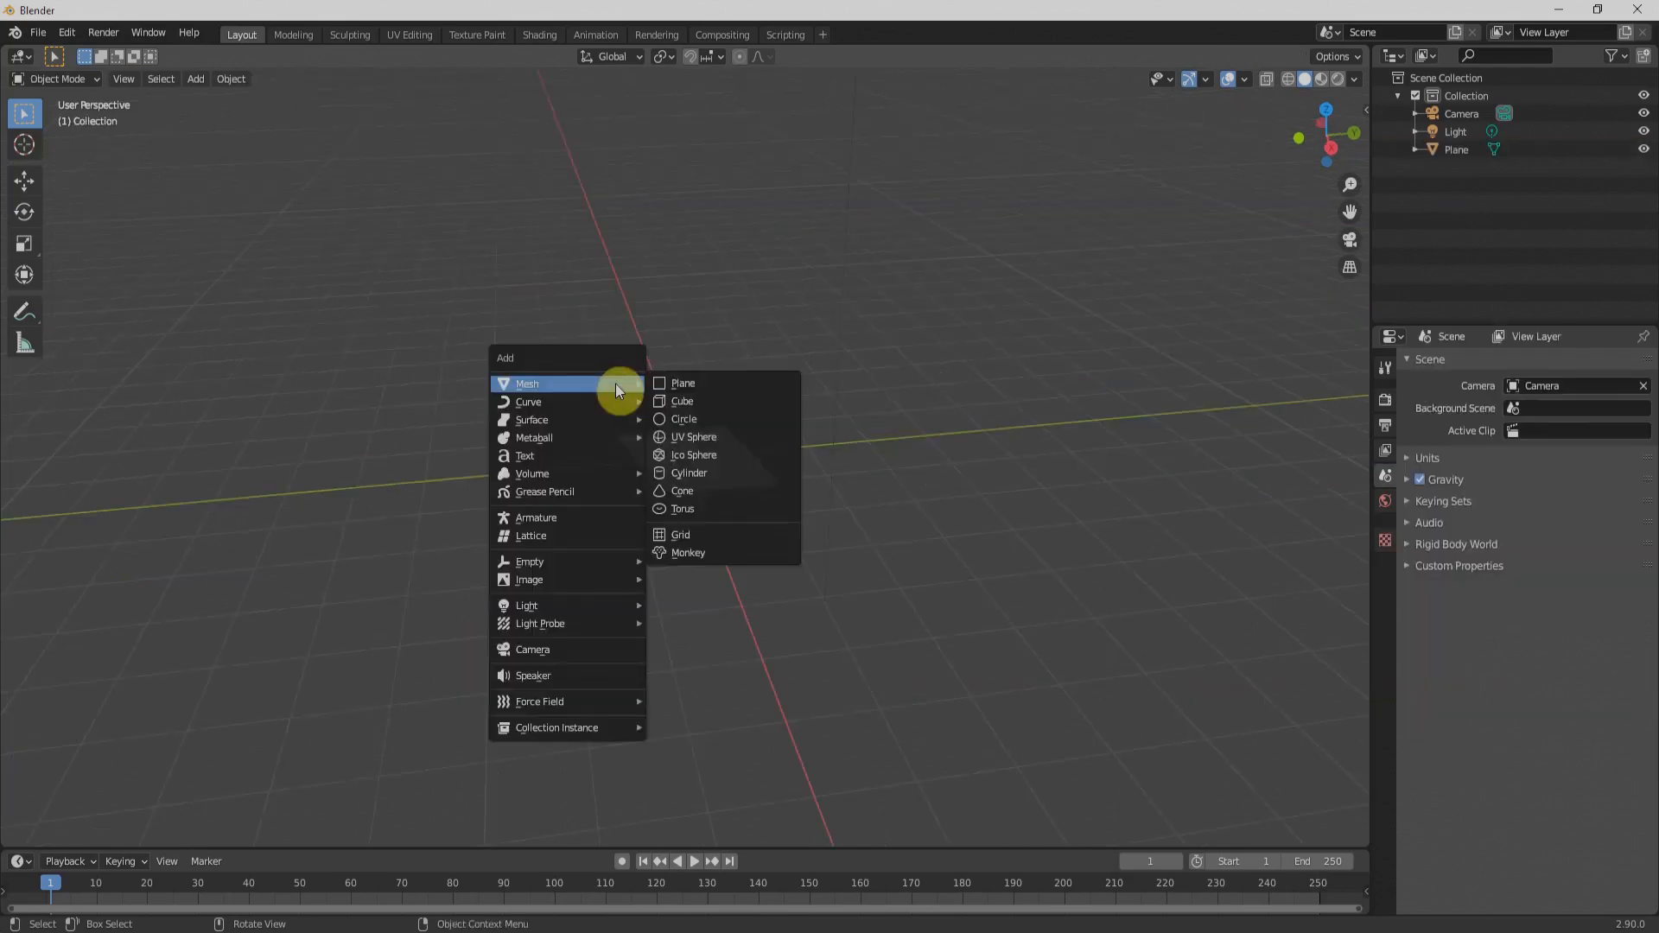
- Add a cylinder stretched along Z to a scale of about 2.5 and enter Edit Mode on it
left_click(712, 471)
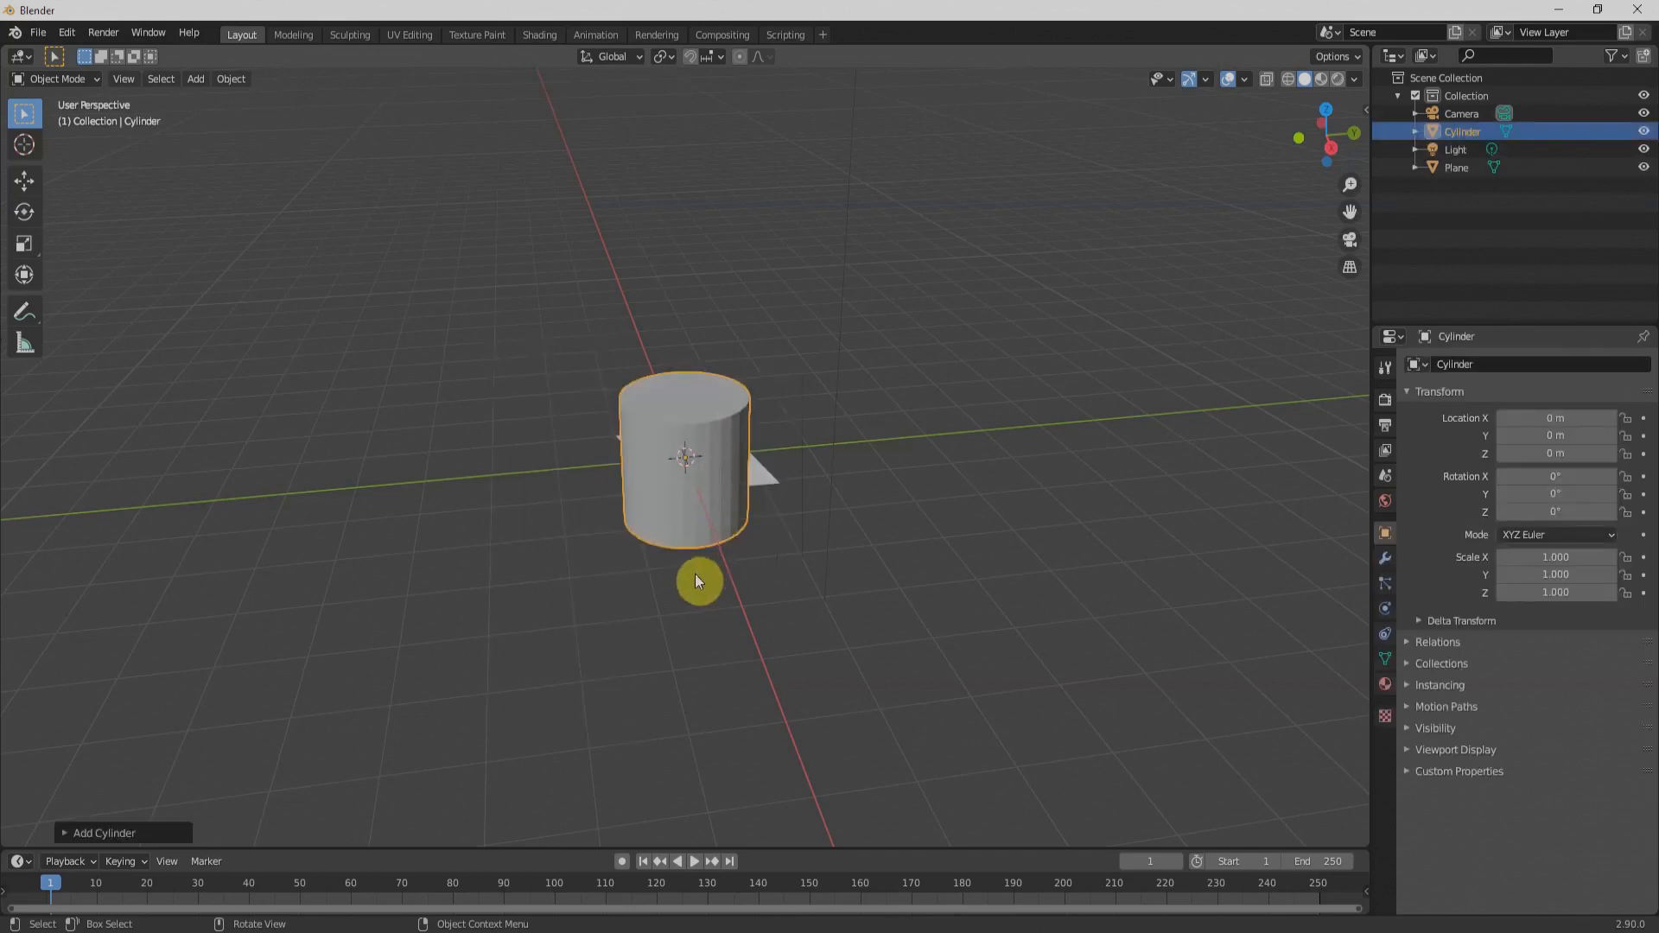
key("s")
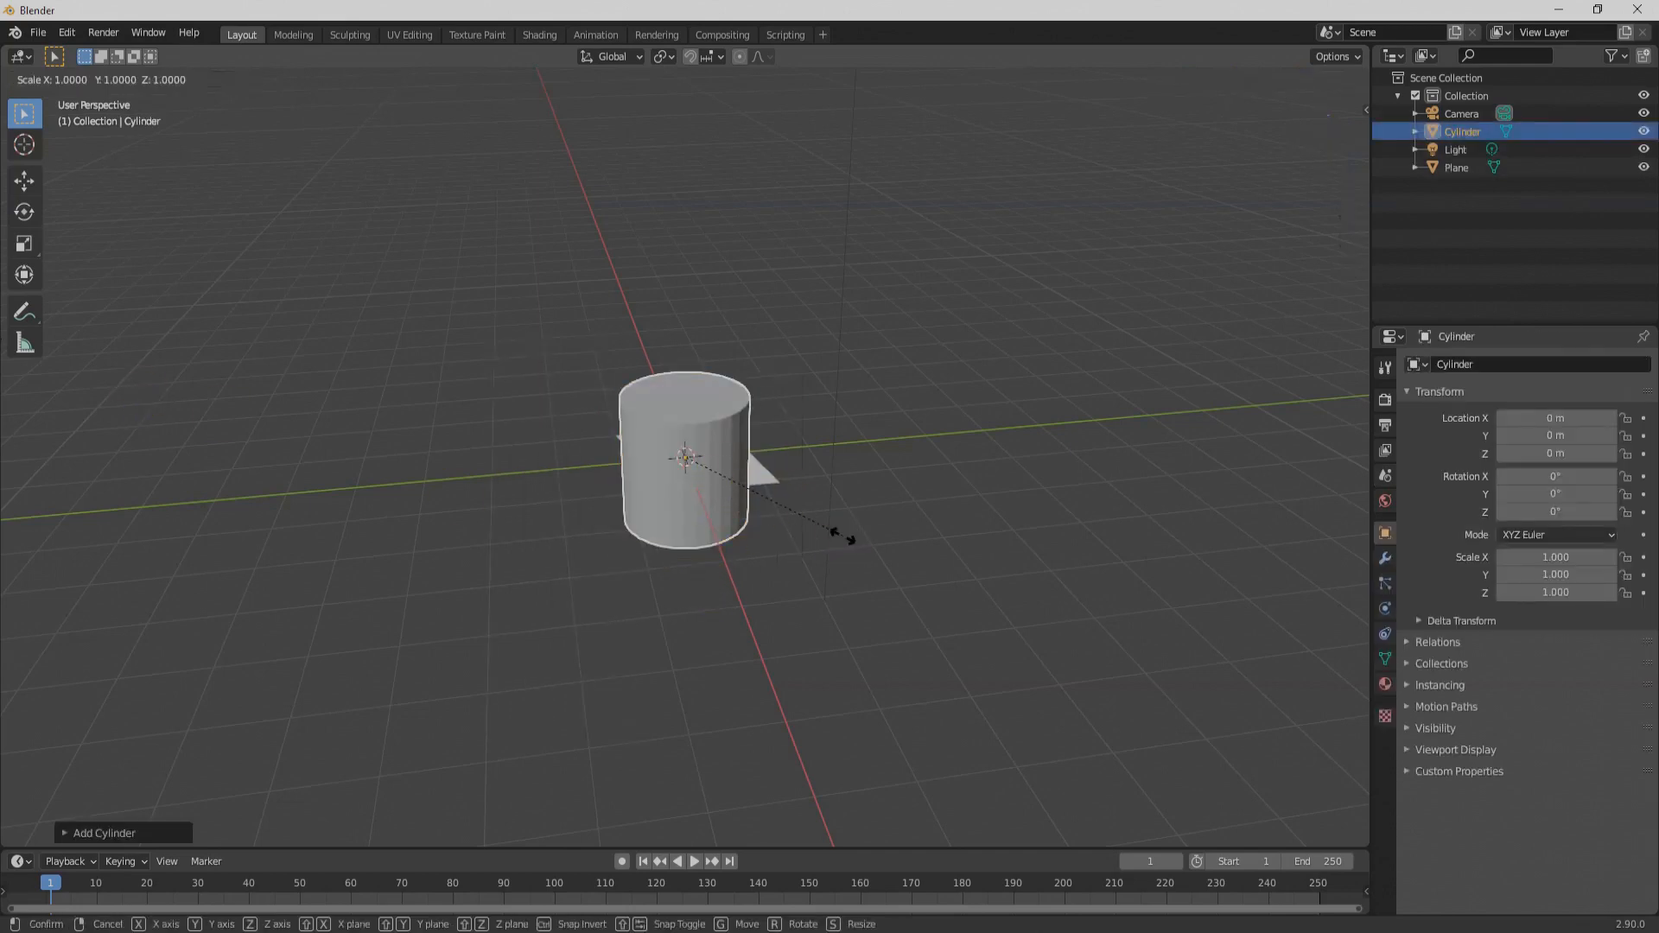
key("z")
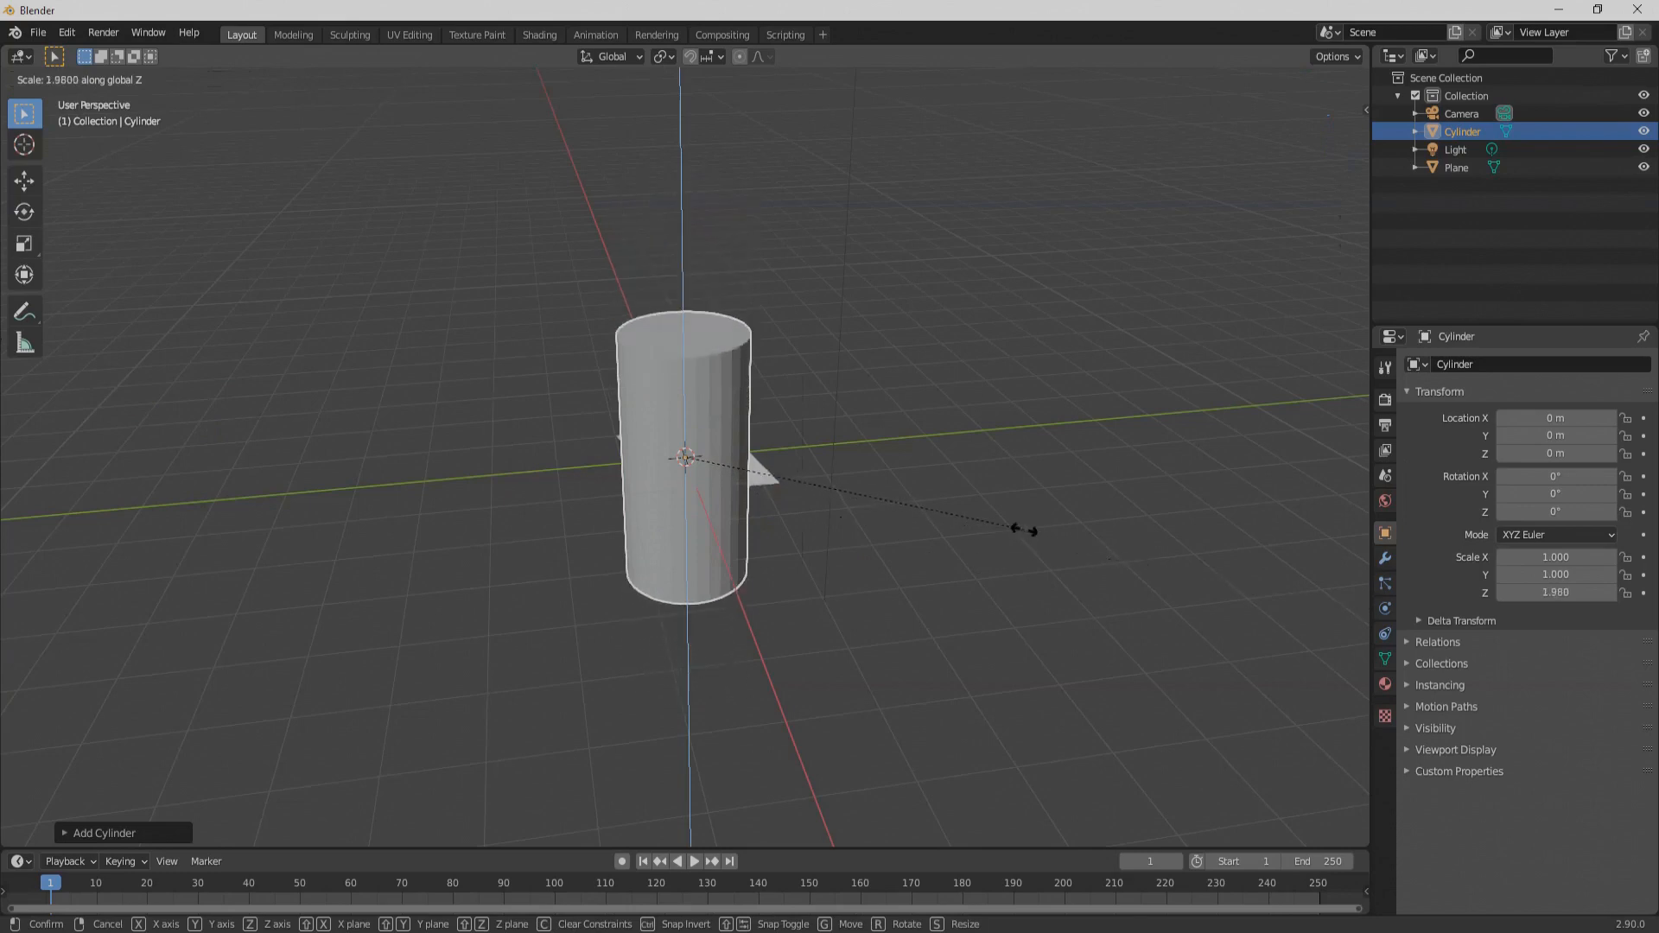
left_click(1115, 534)
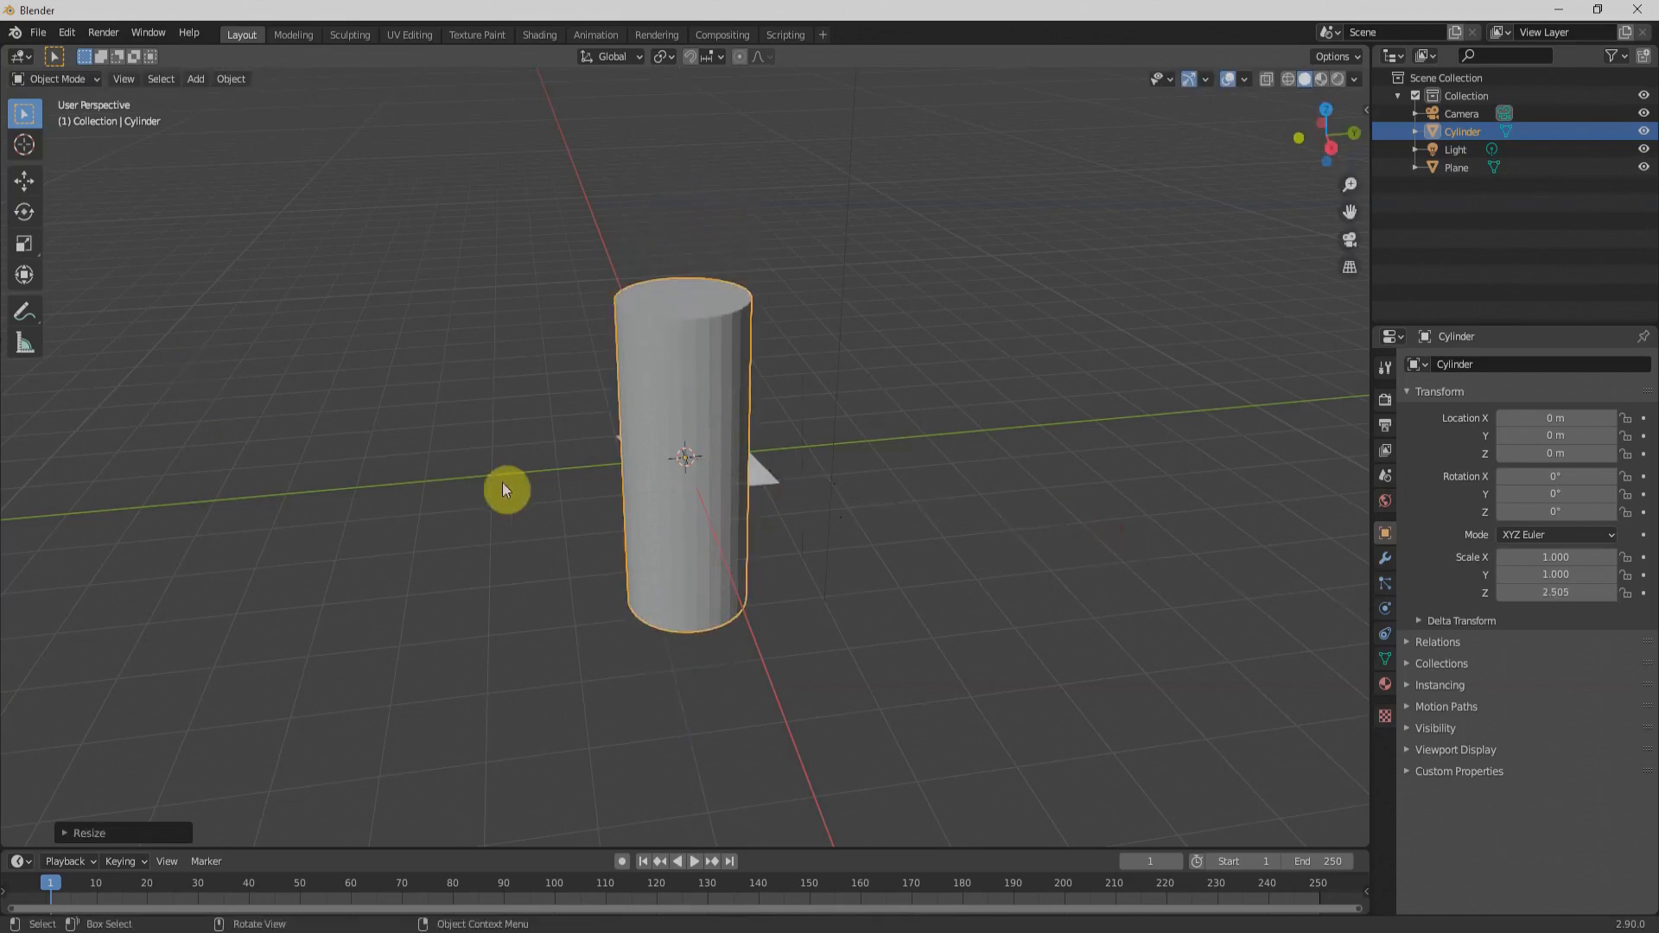
key("Tab")
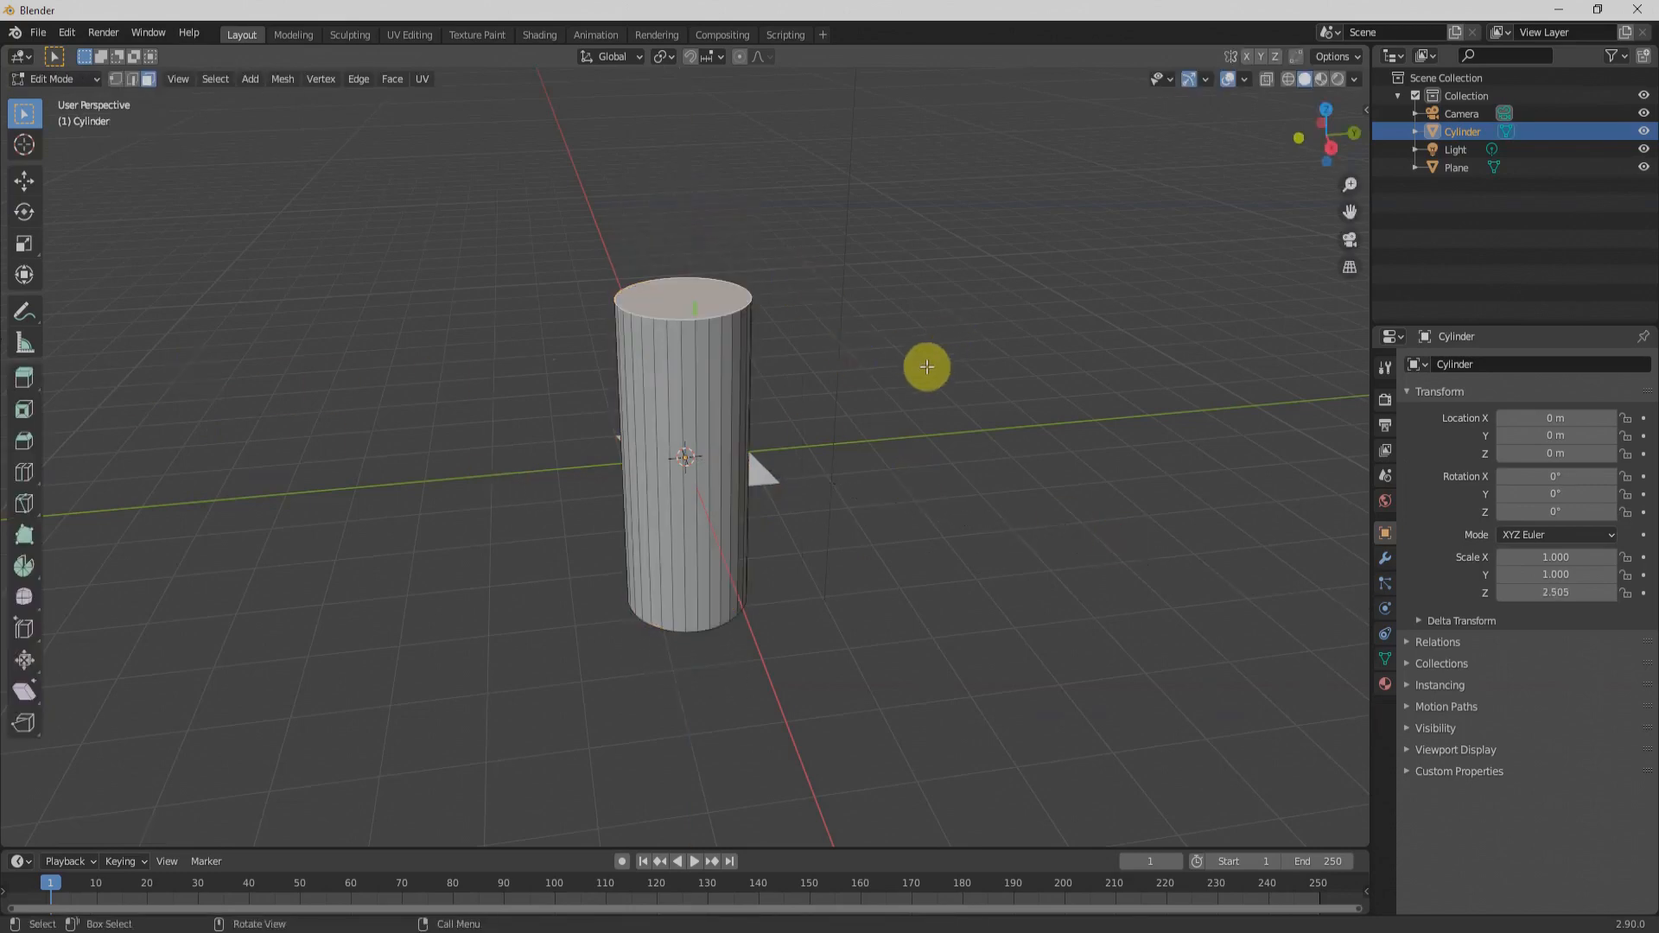
- Try rotating the cylinder's top face to tilt it, and undo the rotation
key("r")
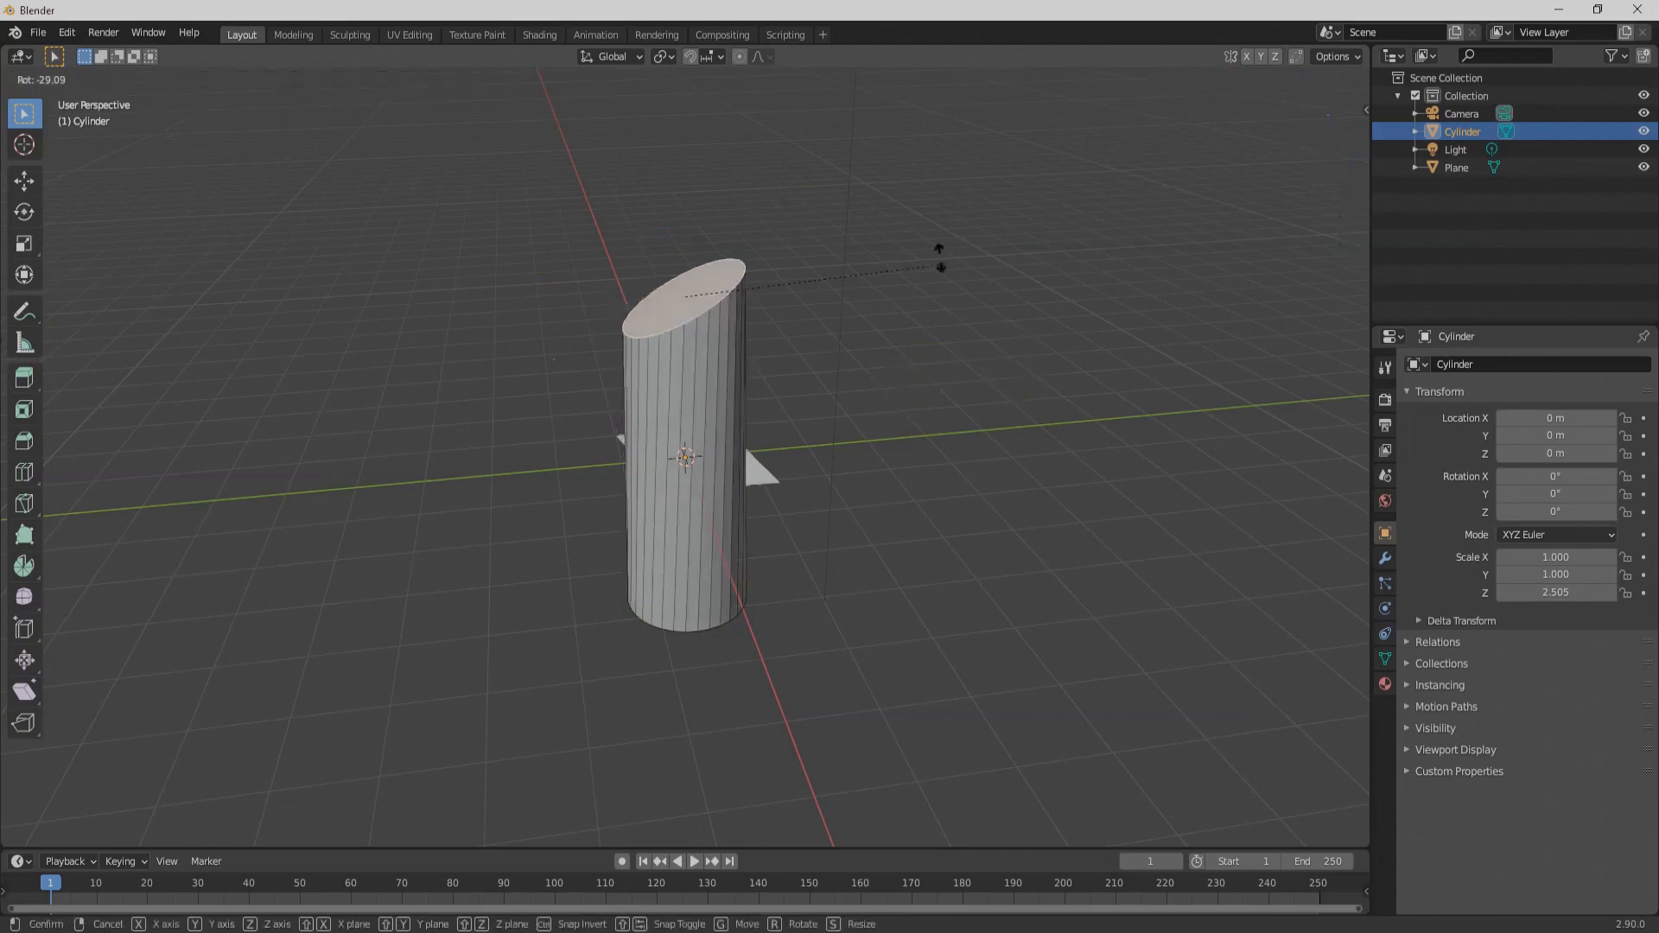
left_click(855, 218)
middle_click_drag(841, 616, 994, 608)
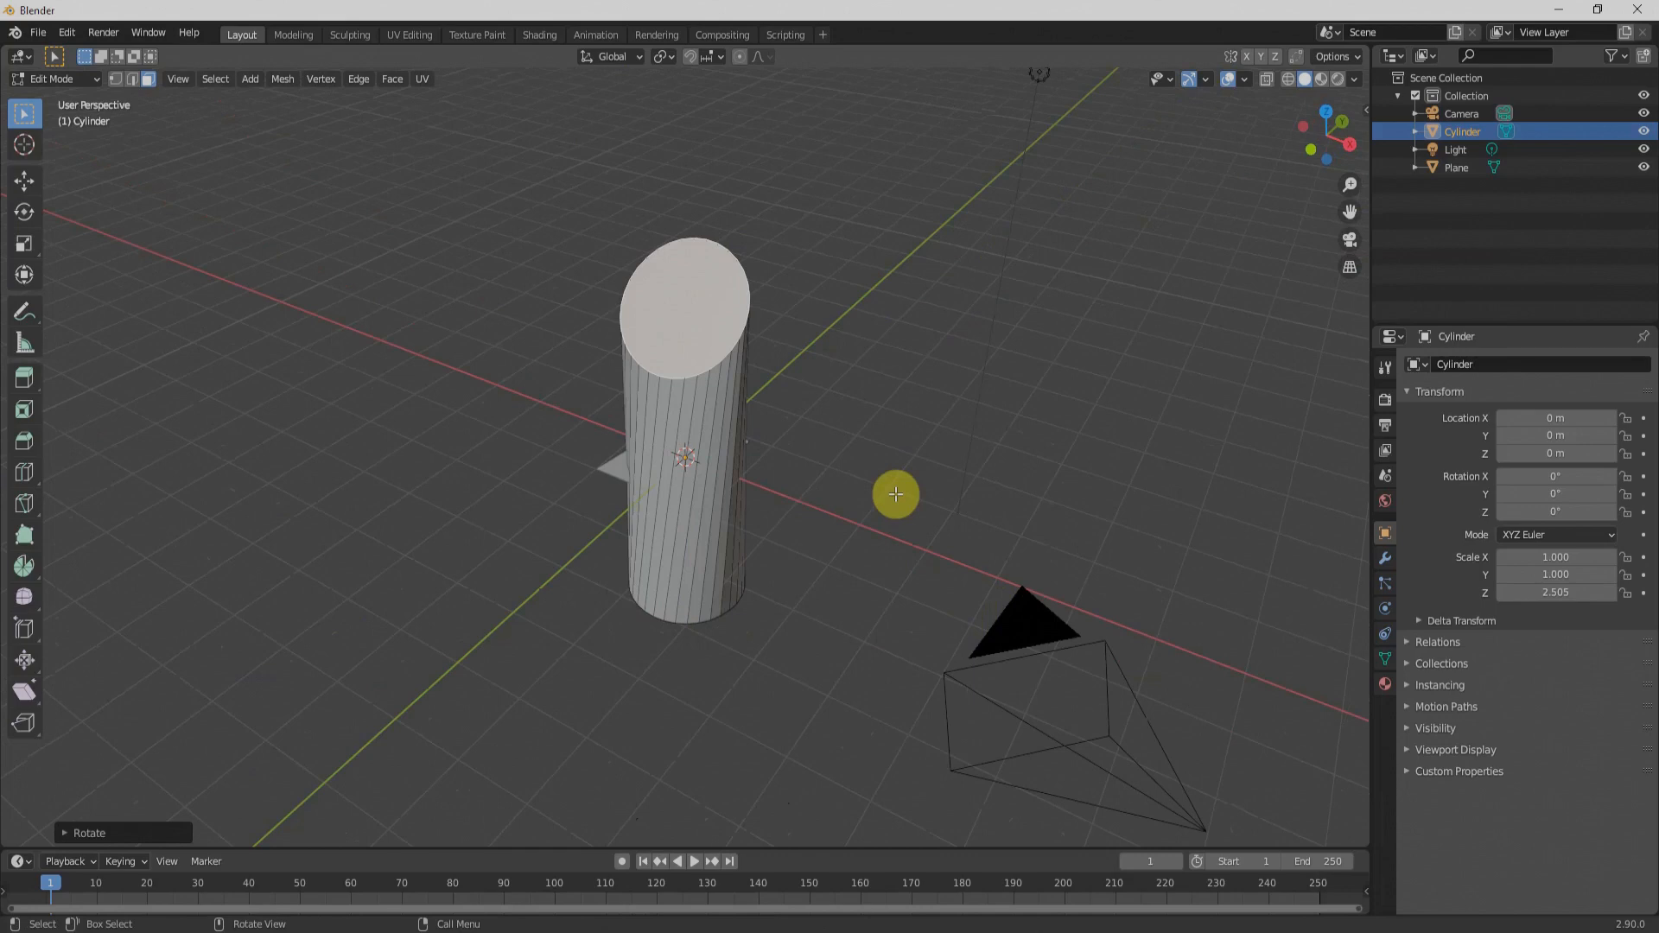
key("ctrl+z")
- Shear the cylinder's top face with the Shear tool so that the top becomes steeply slanted
middle_click_drag(977, 522, 830, 522)
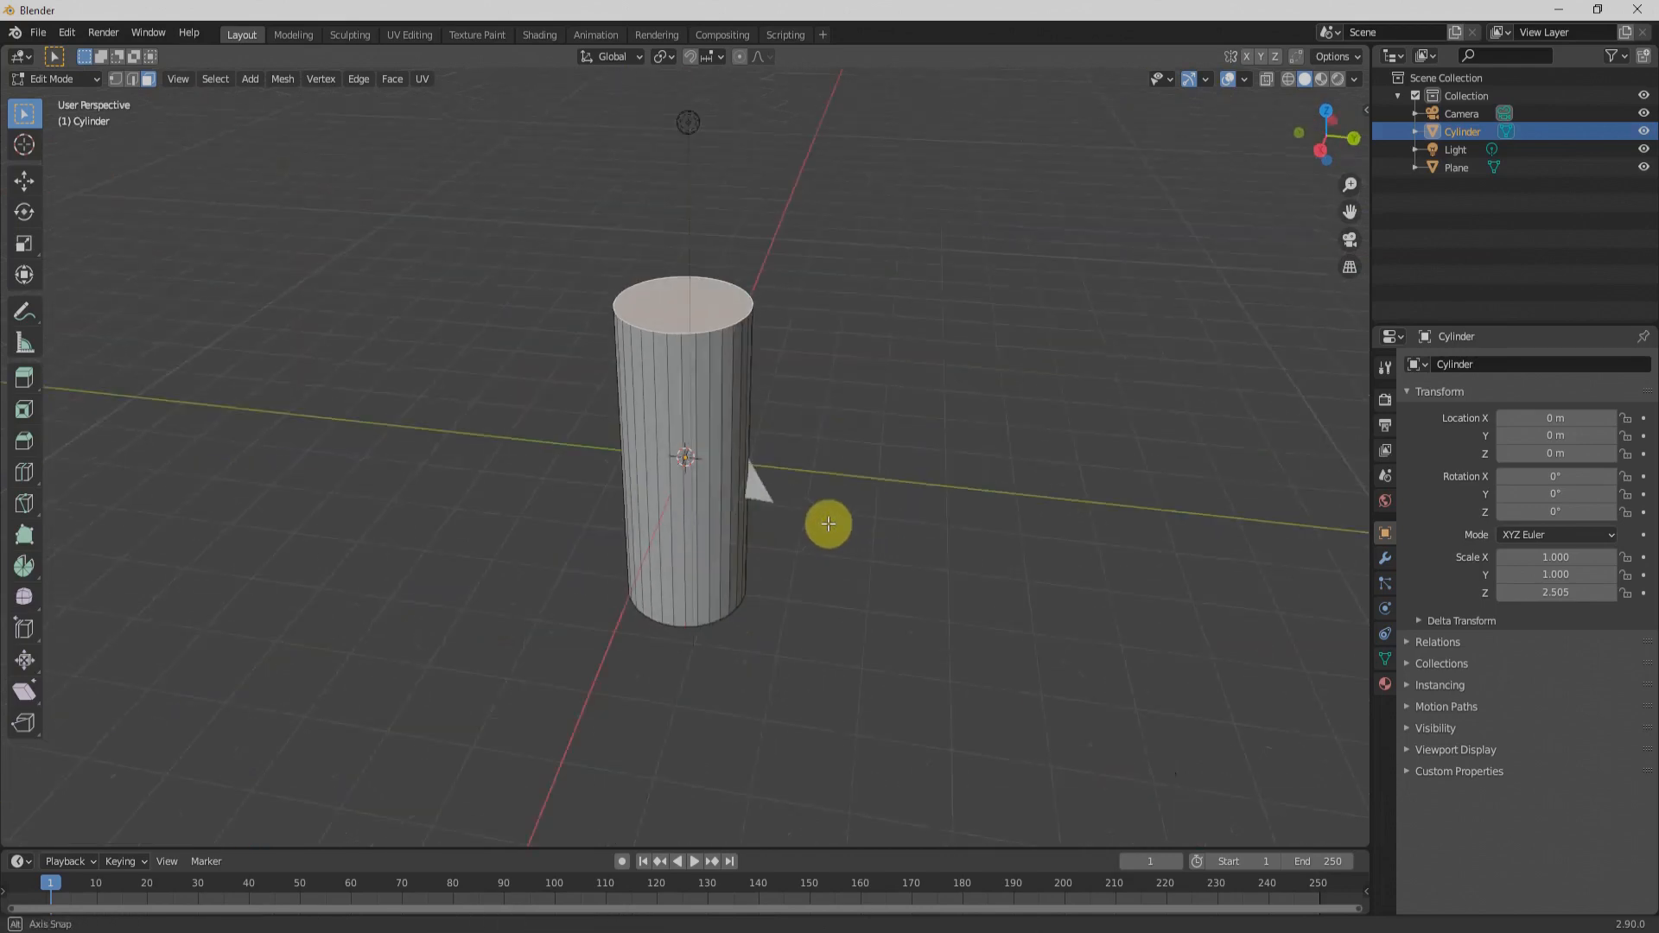
left_click(24, 692)
middle_click_drag(808, 381, 861, 392)
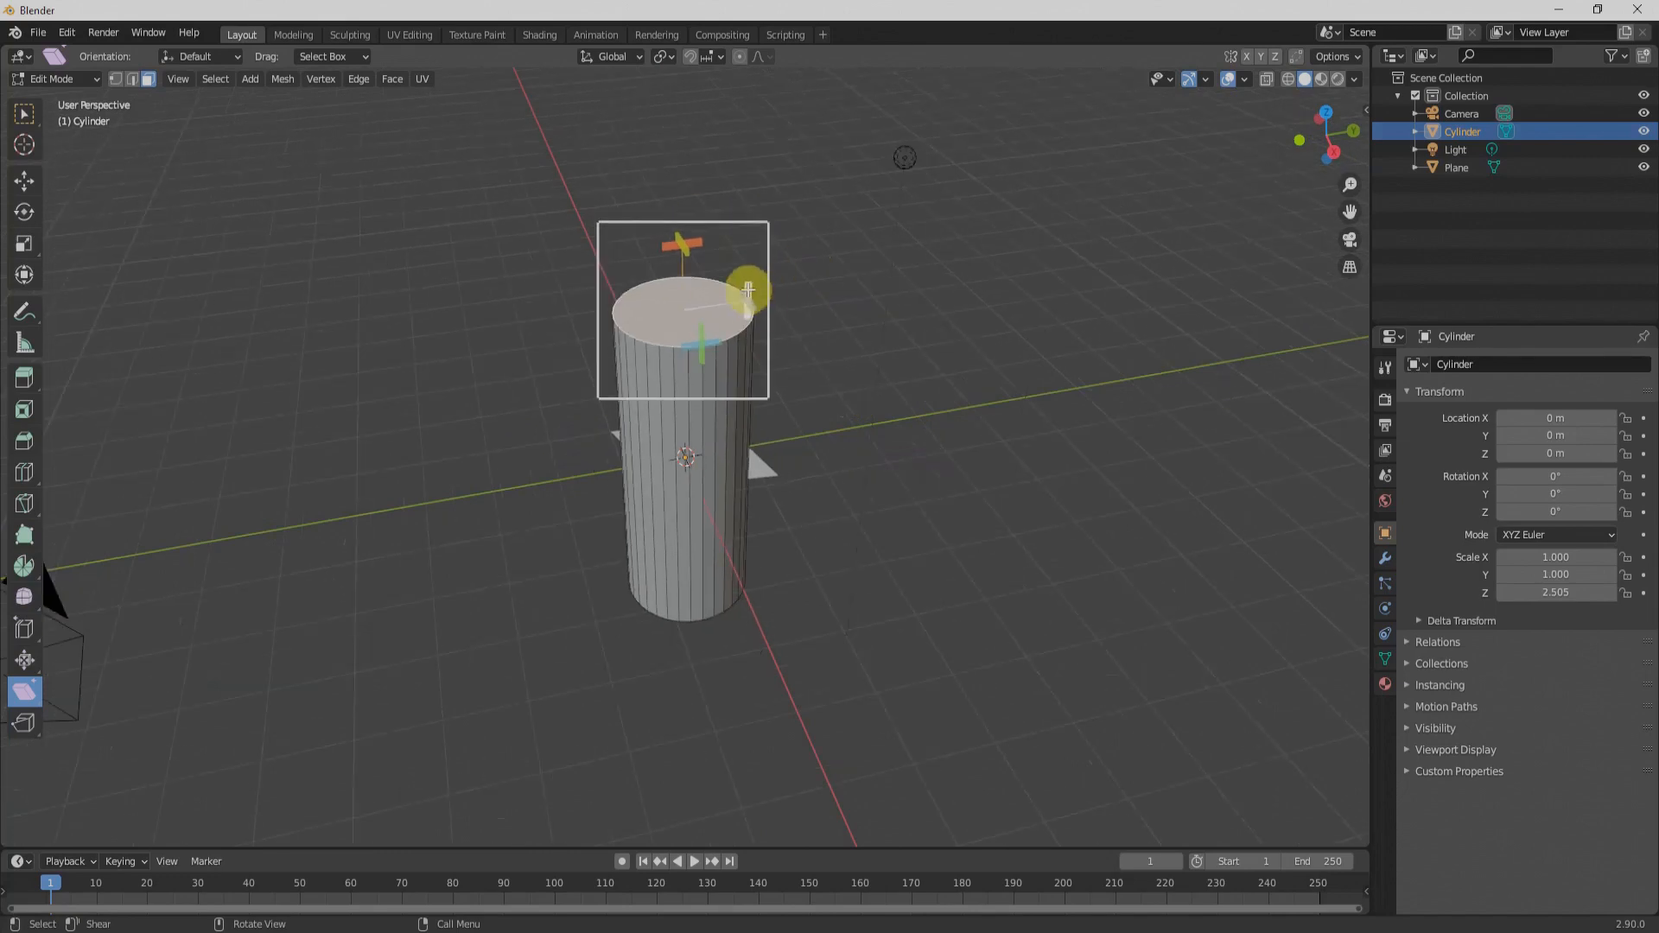
left_click_drag(746, 288, 811, 500)
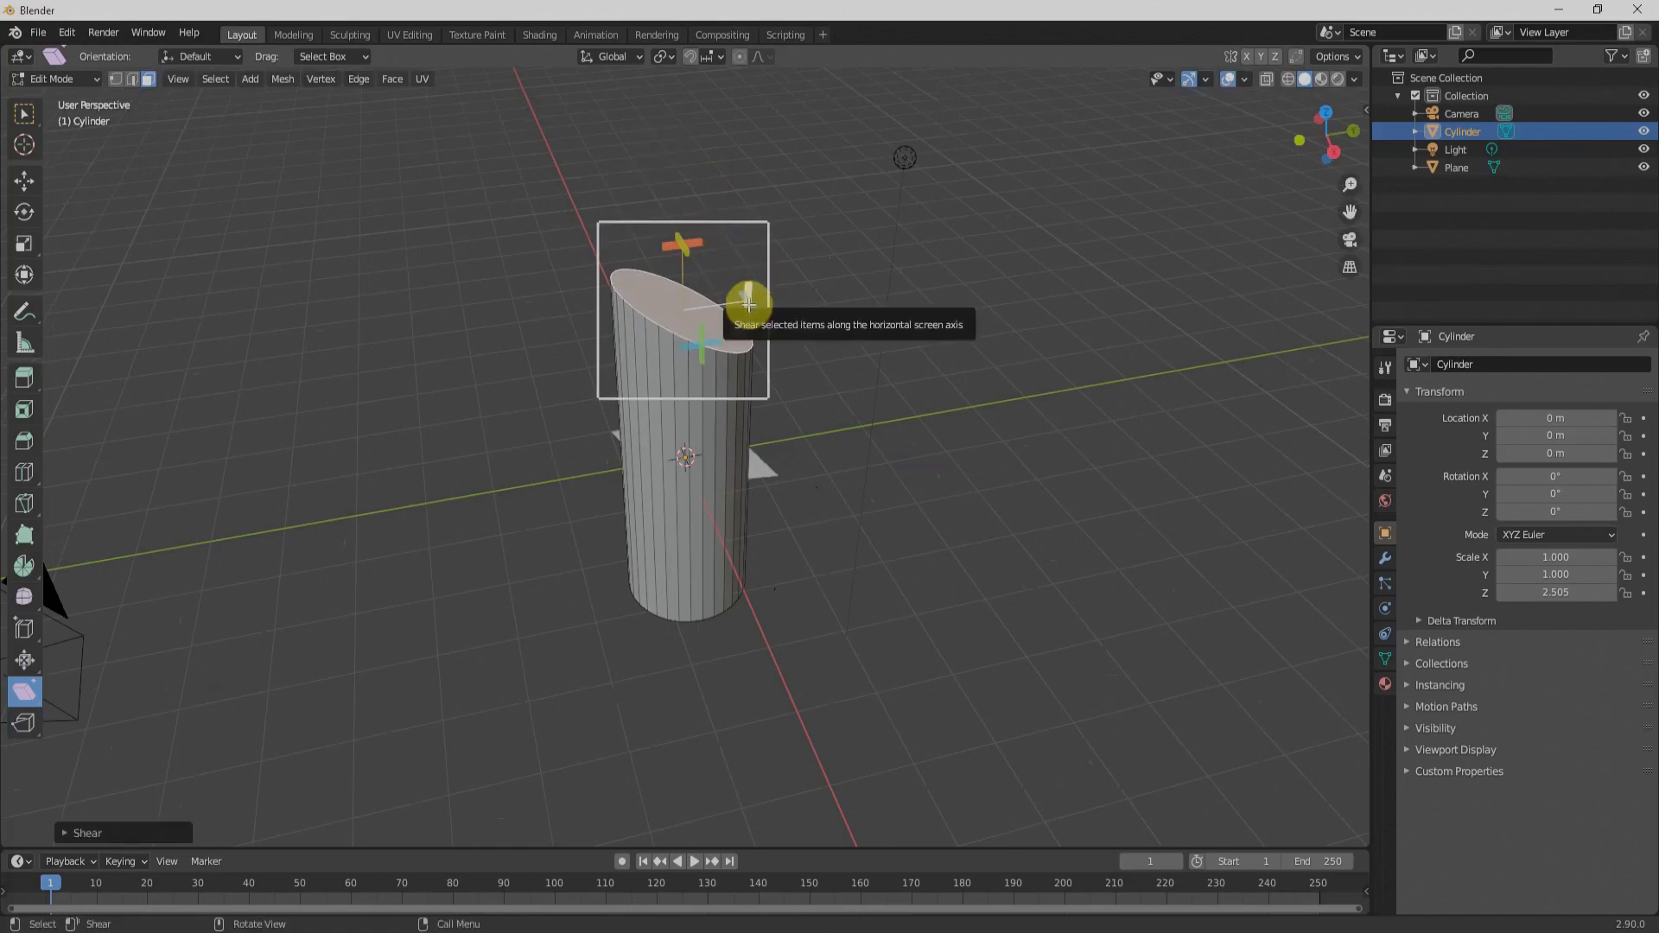
left_click_drag(752, 305, 924, 445)
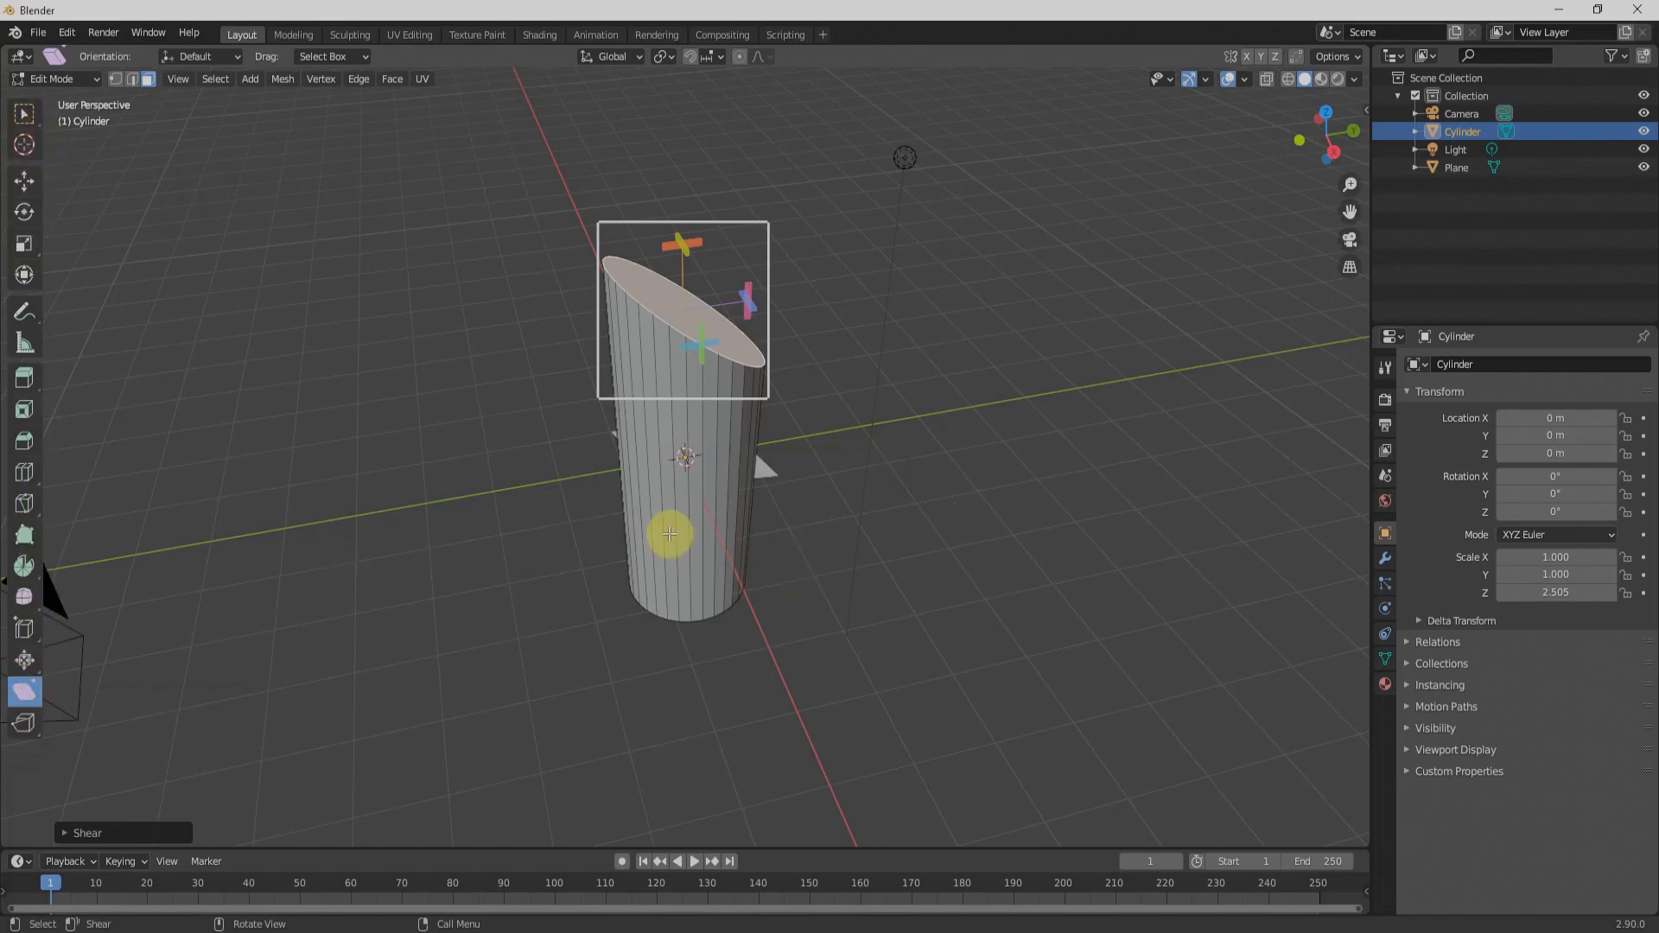
- Rip a vertical edge on the cylinder's side in edge select mode and pull it outward to open the wall
key("v")
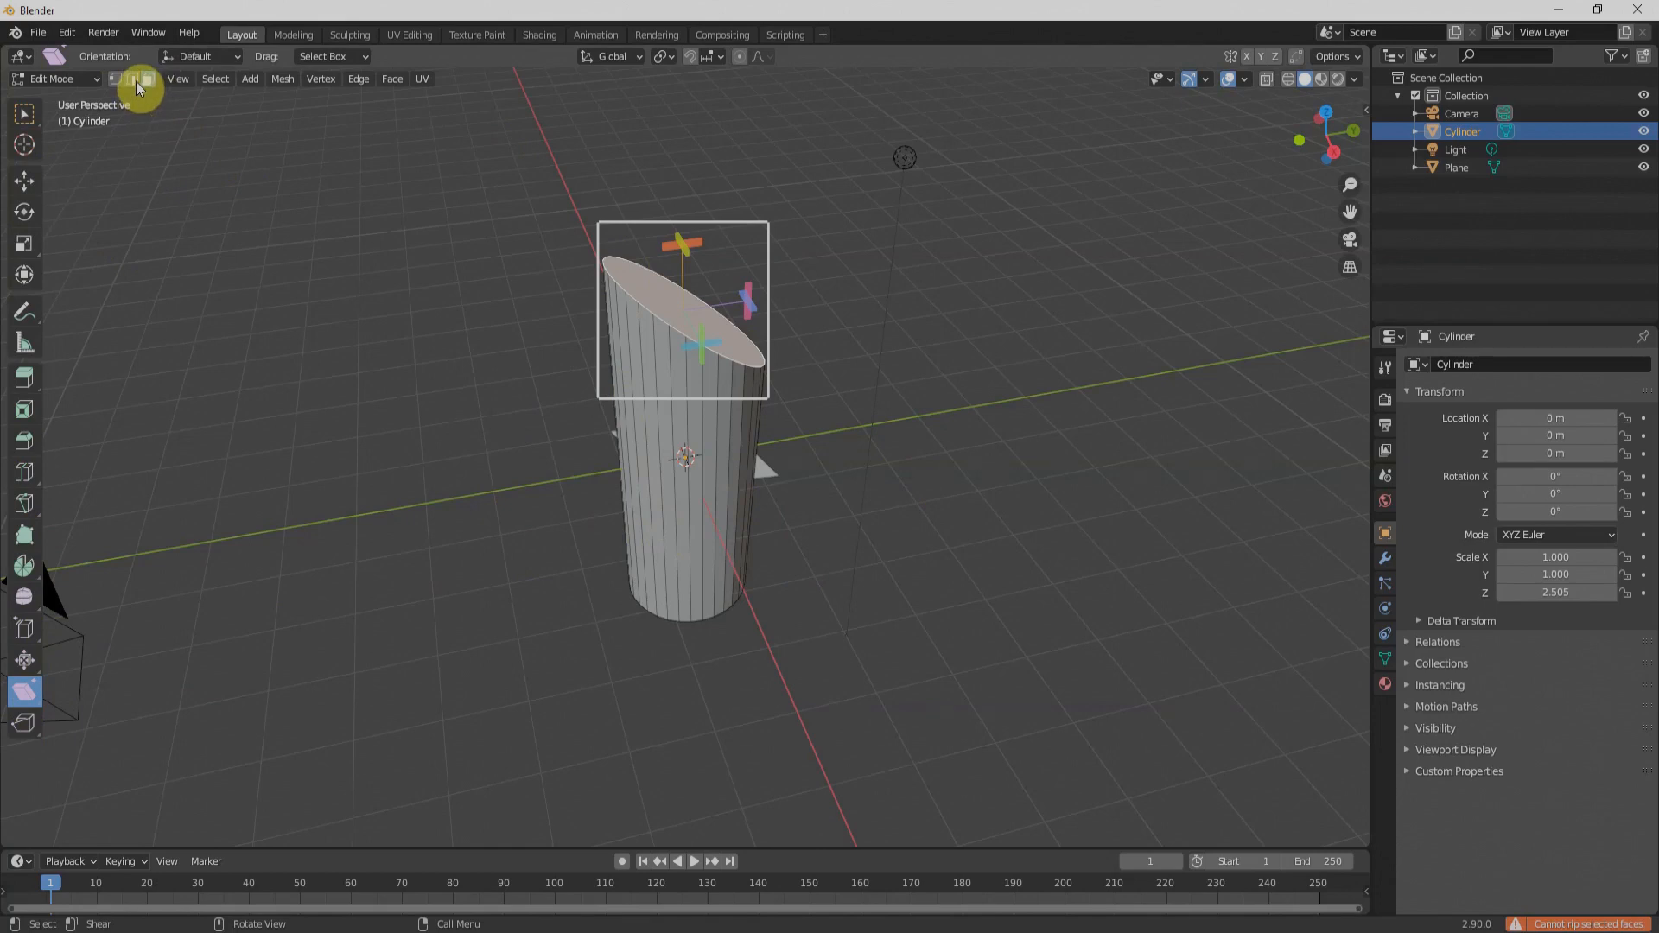
left_click(132, 81)
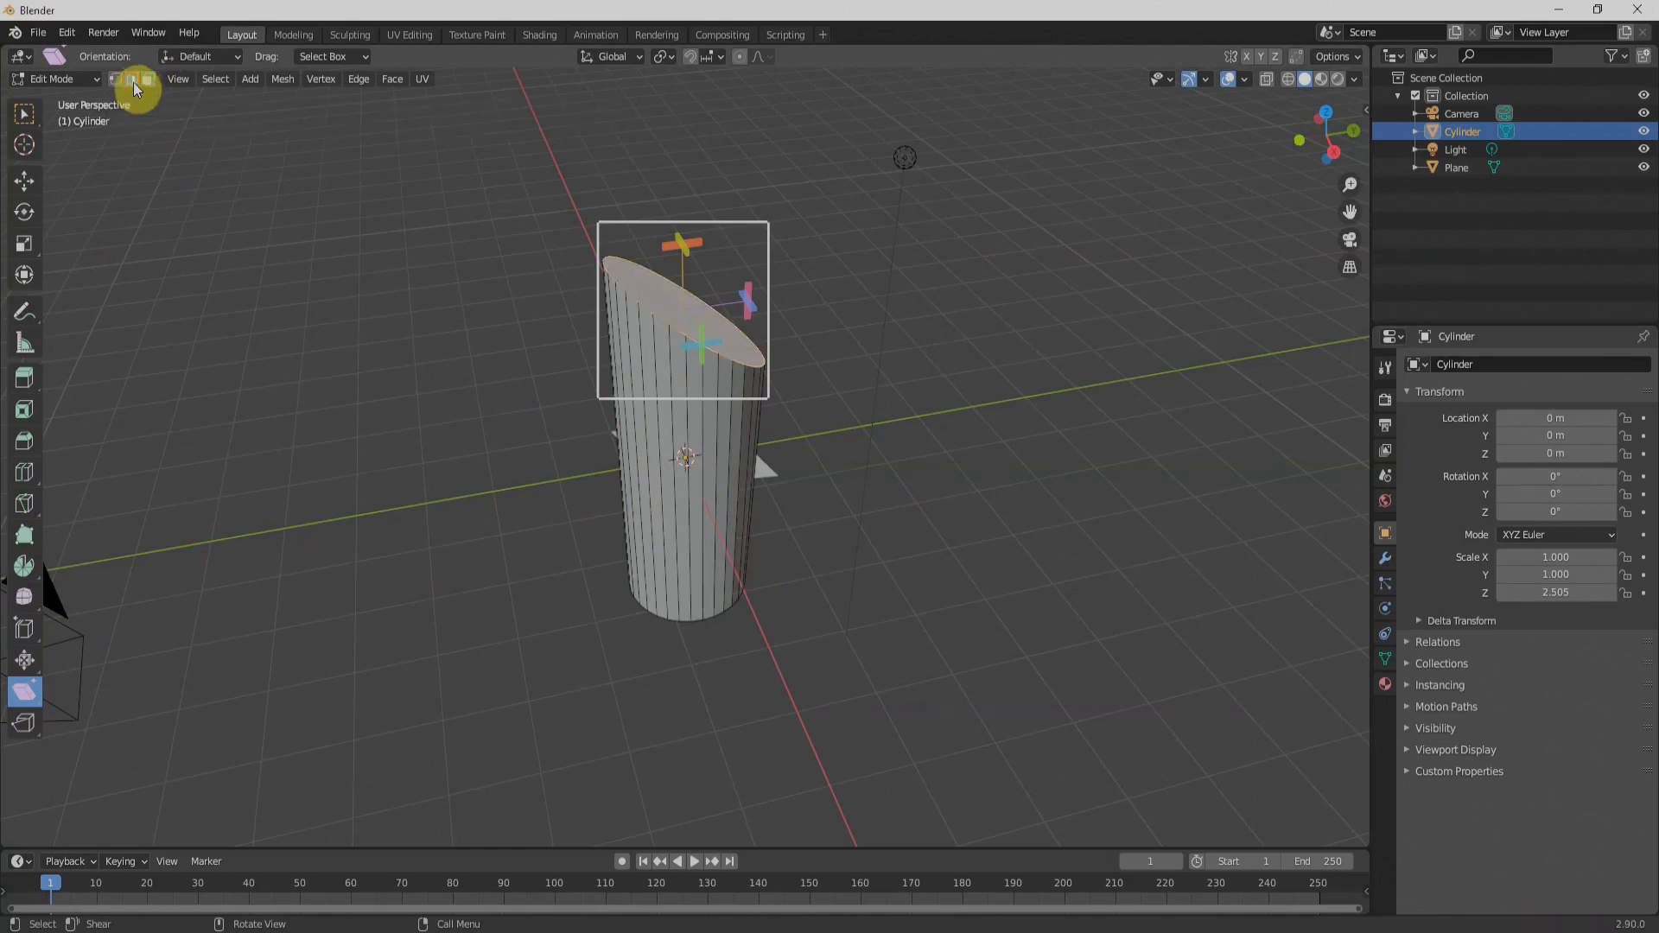
left_click(673, 500)
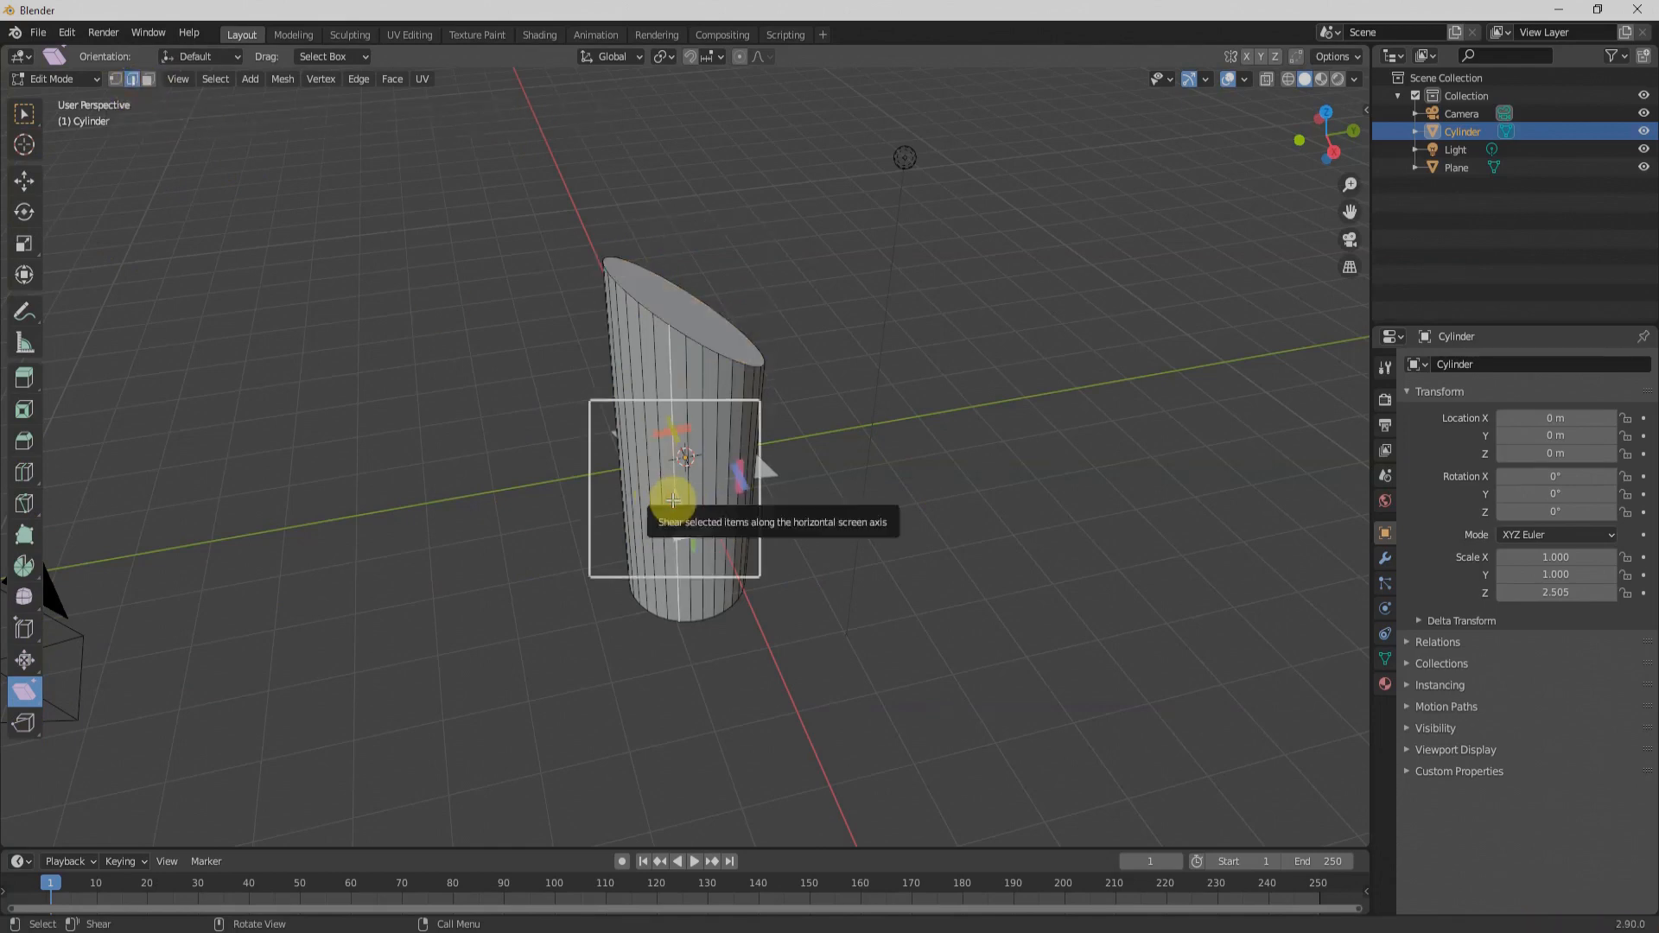
left_click(22, 725)
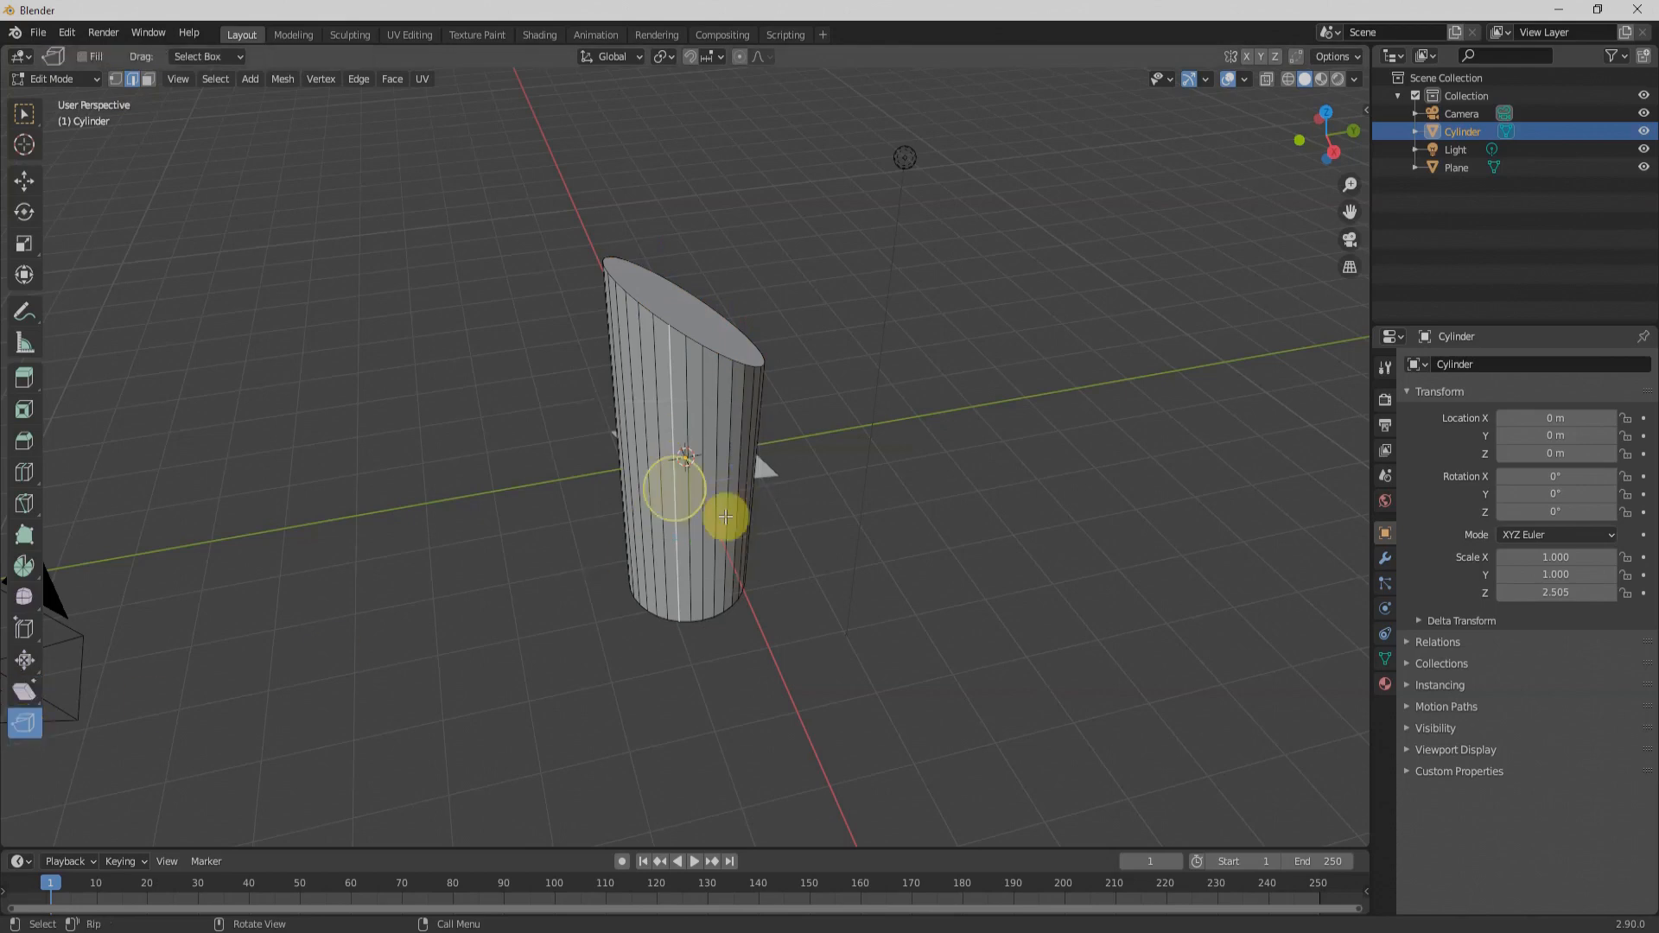
left_click_drag(691, 513, 754, 567)
scroll(659, 530, "up", 3)
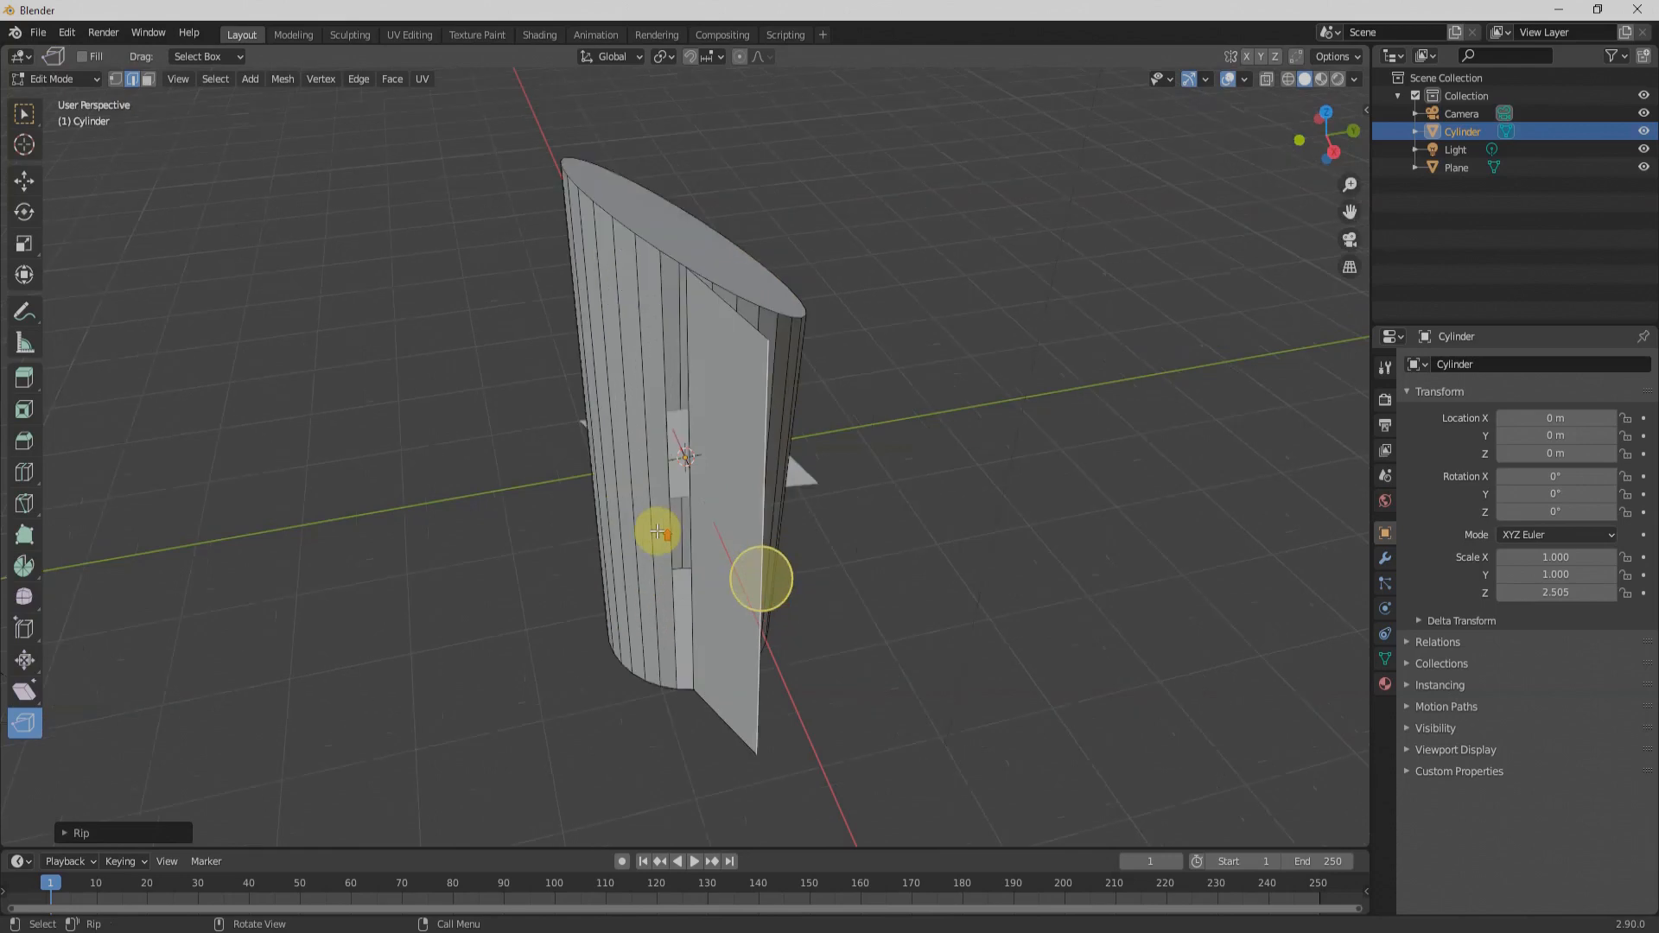
middle_click_drag(660, 529, 751, 515)
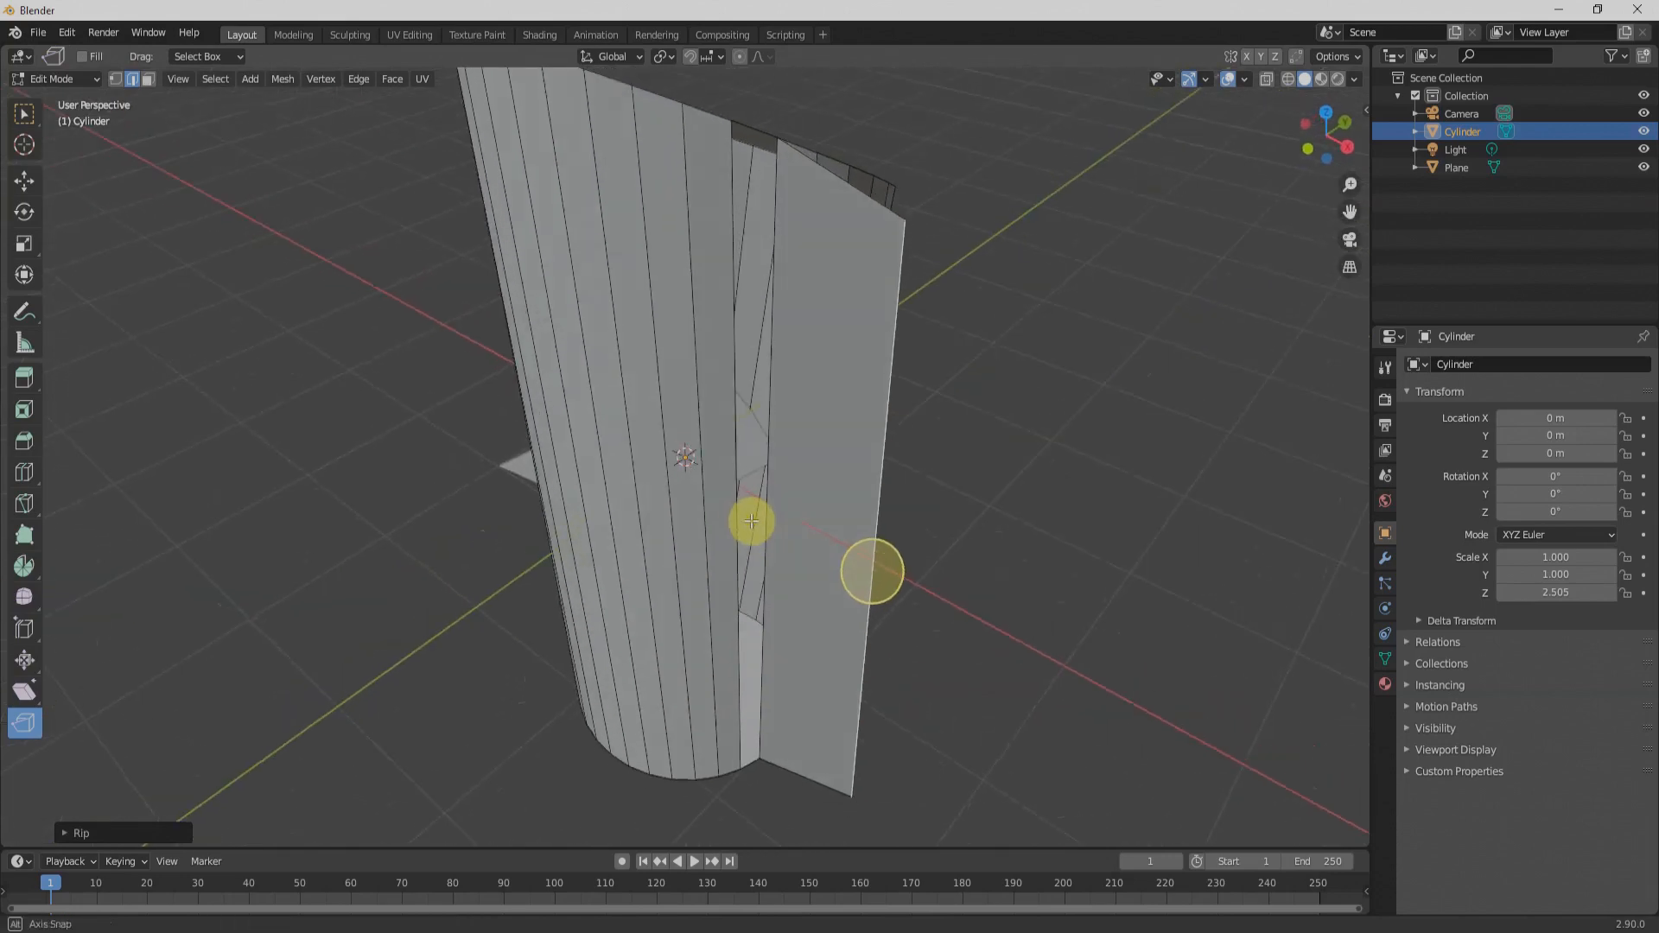
left_click(25, 723)
scroll(765, 523, "down", 4)
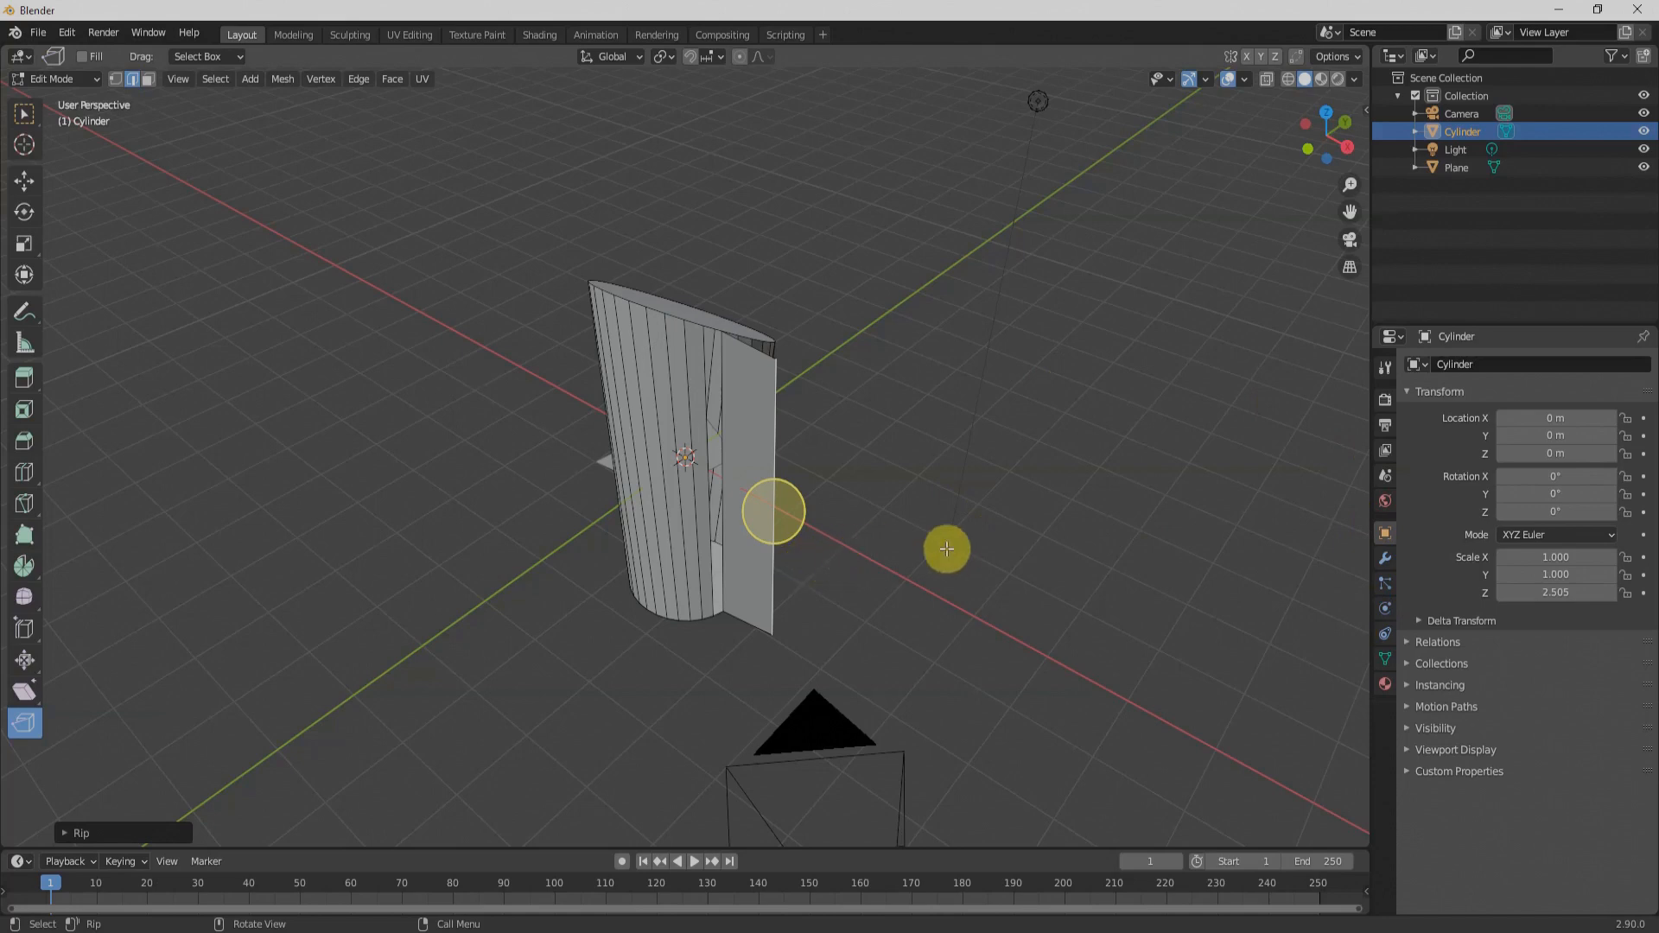
- Show the World properties and switch the viewport shading to Rendered
left_click(1382, 503)
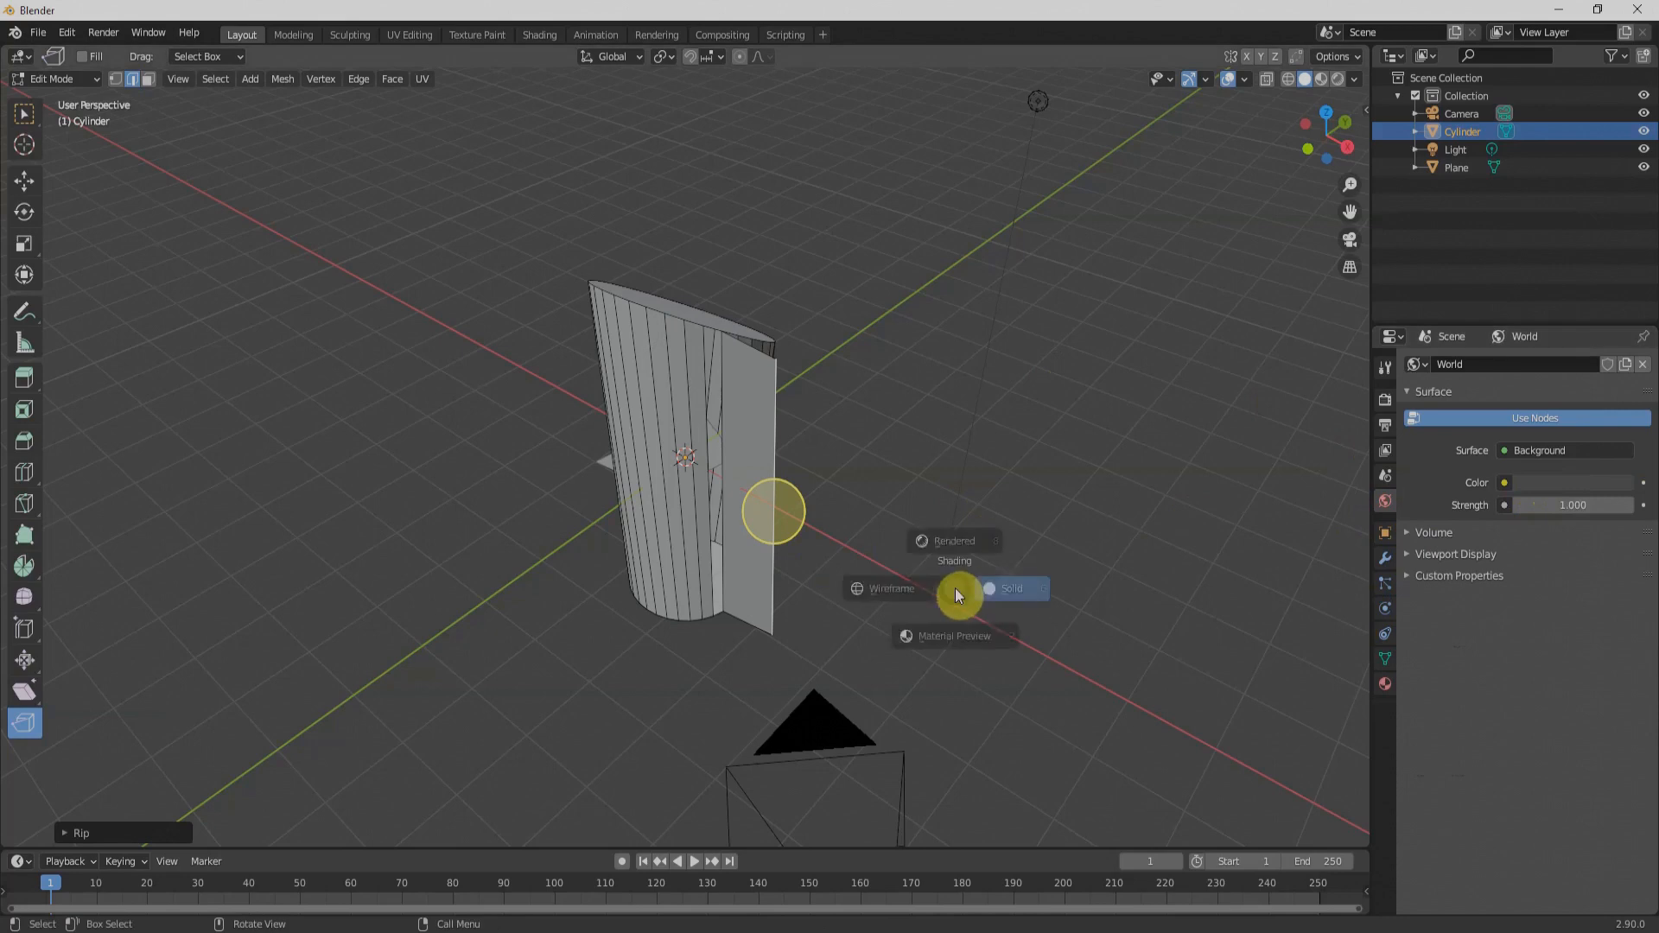
key("z")
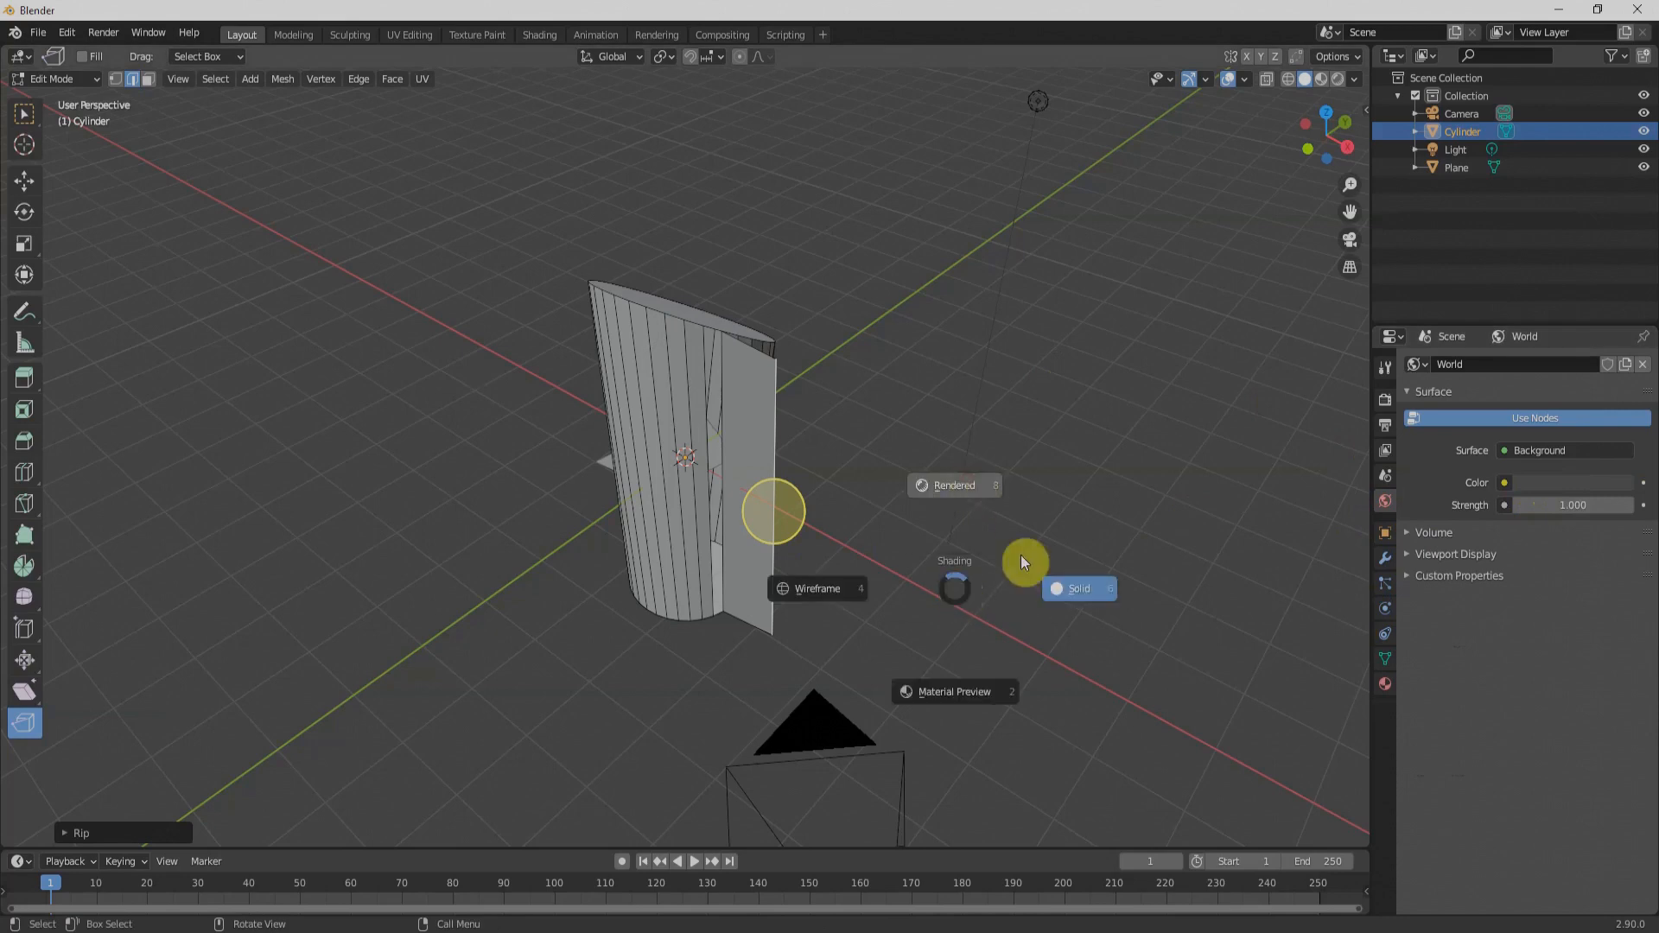
left_click(973, 516)
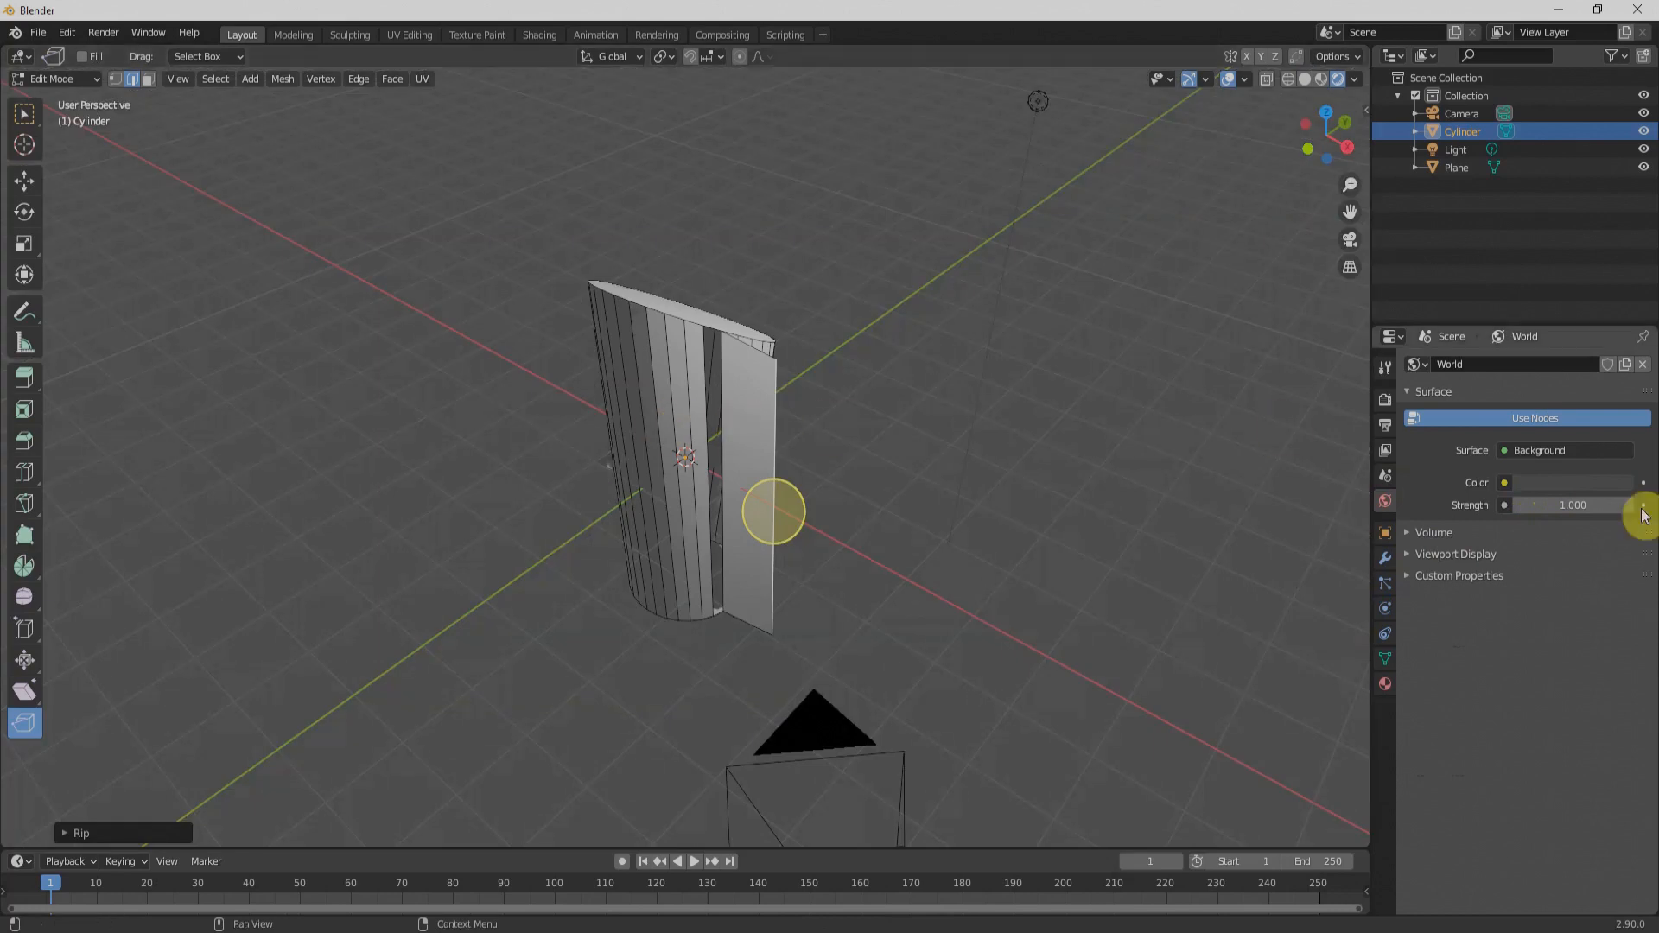
- Set the World surface's Background color to an Environment Texture
left_click(1505, 483)
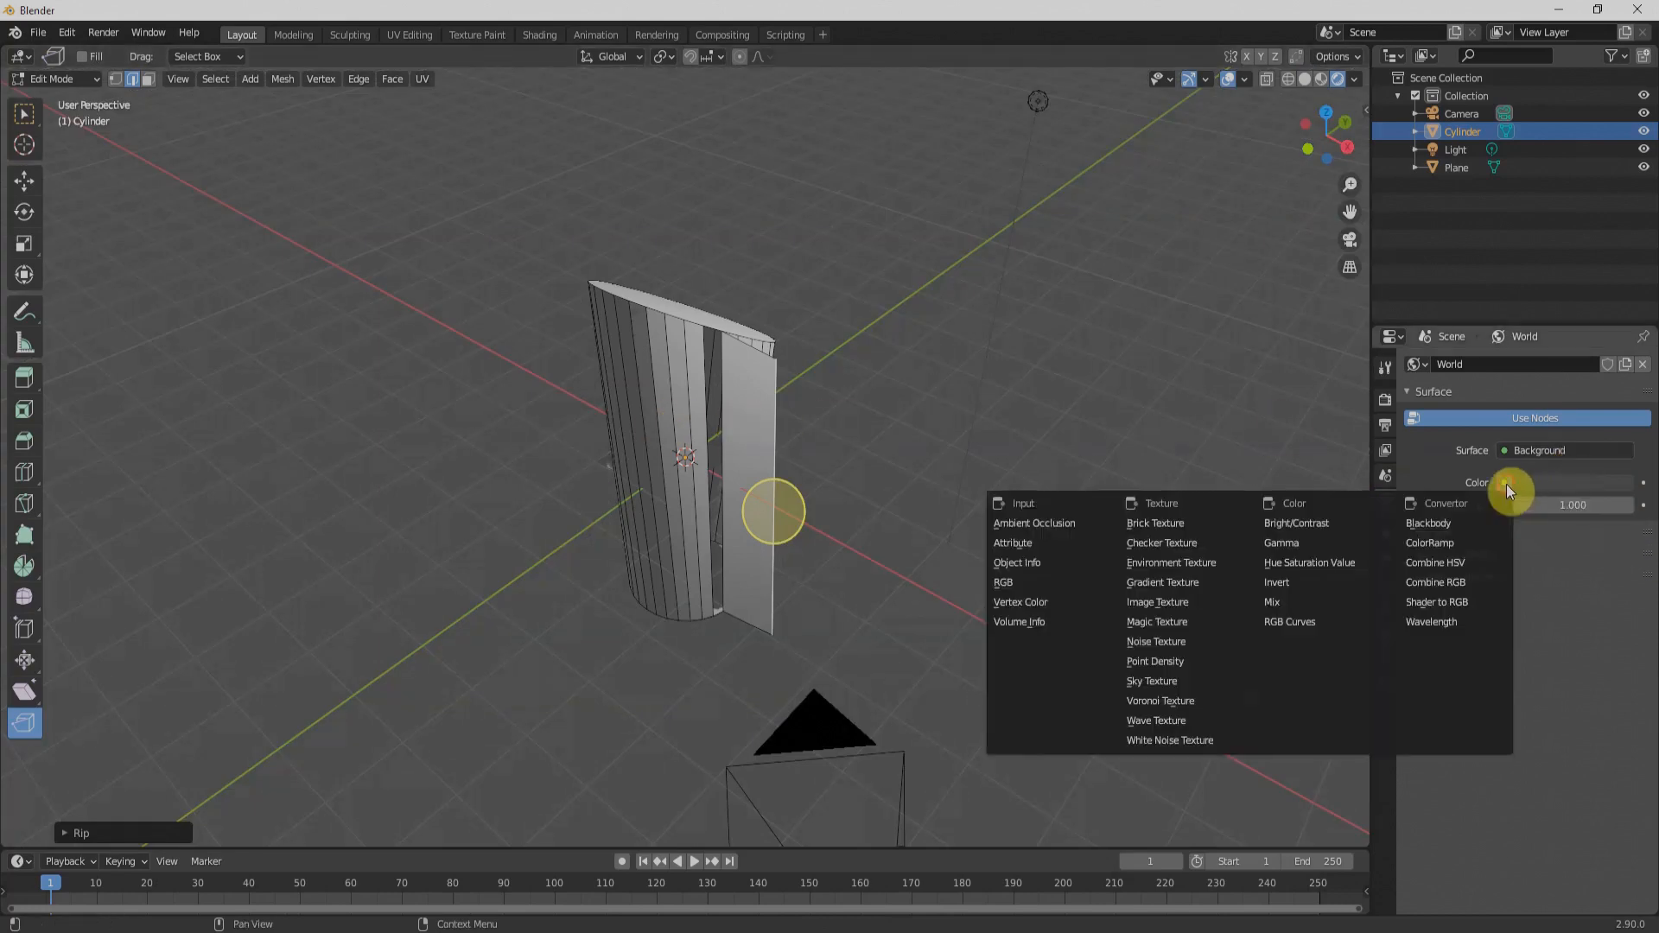
left_click(1182, 562)
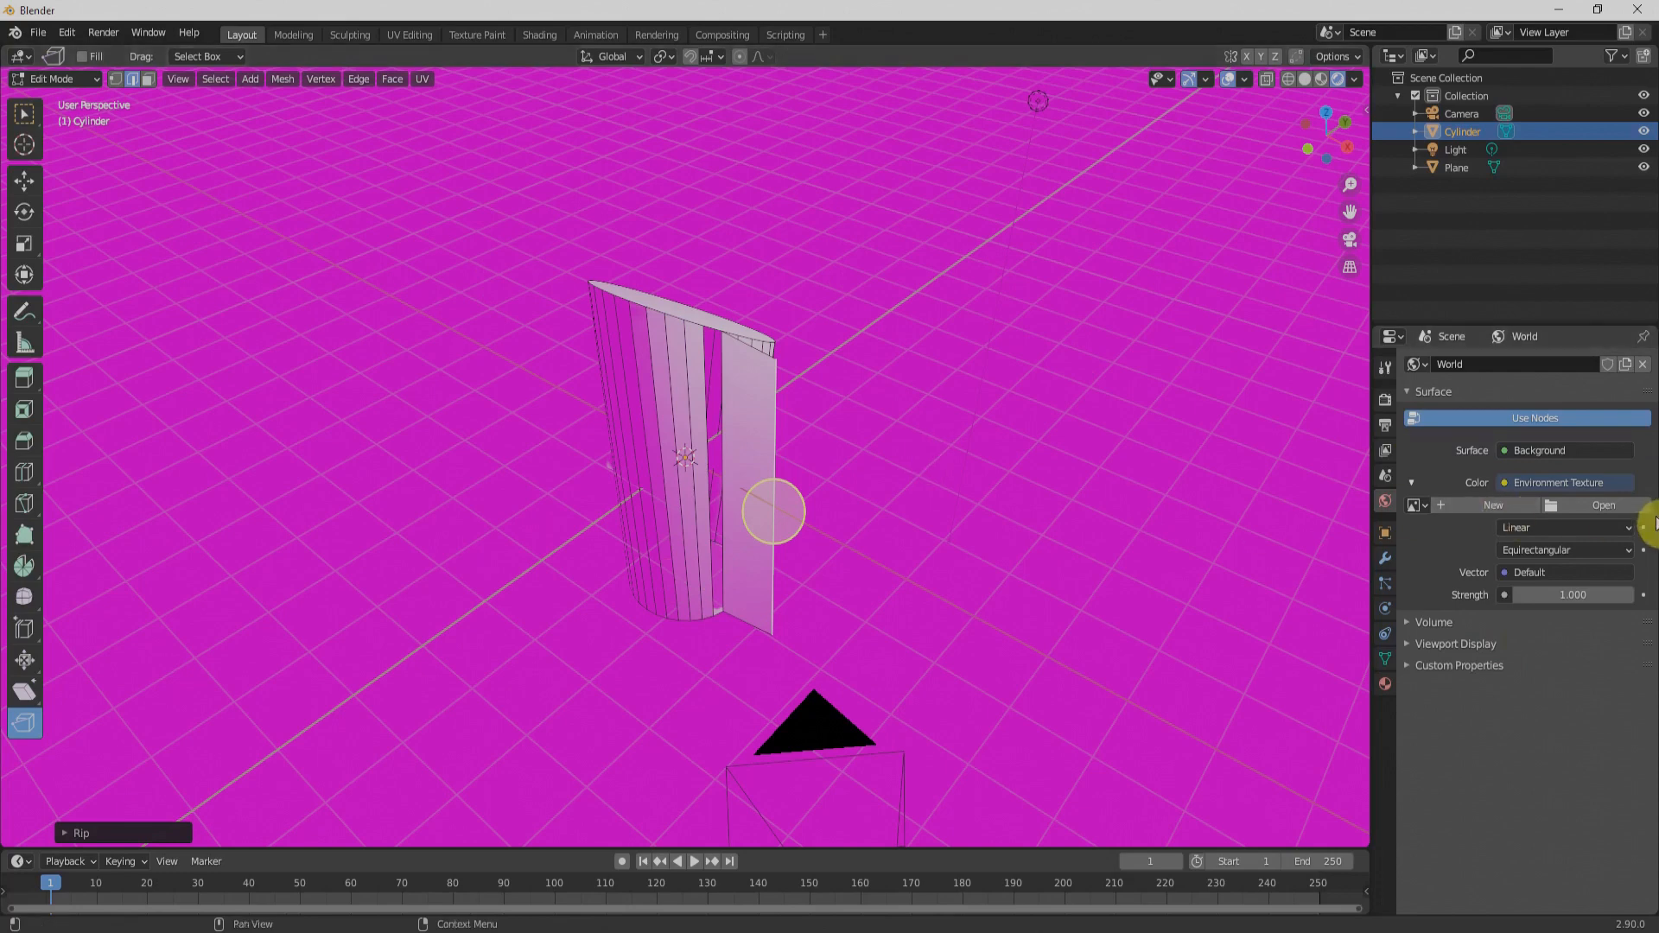
left_click(1567, 482)
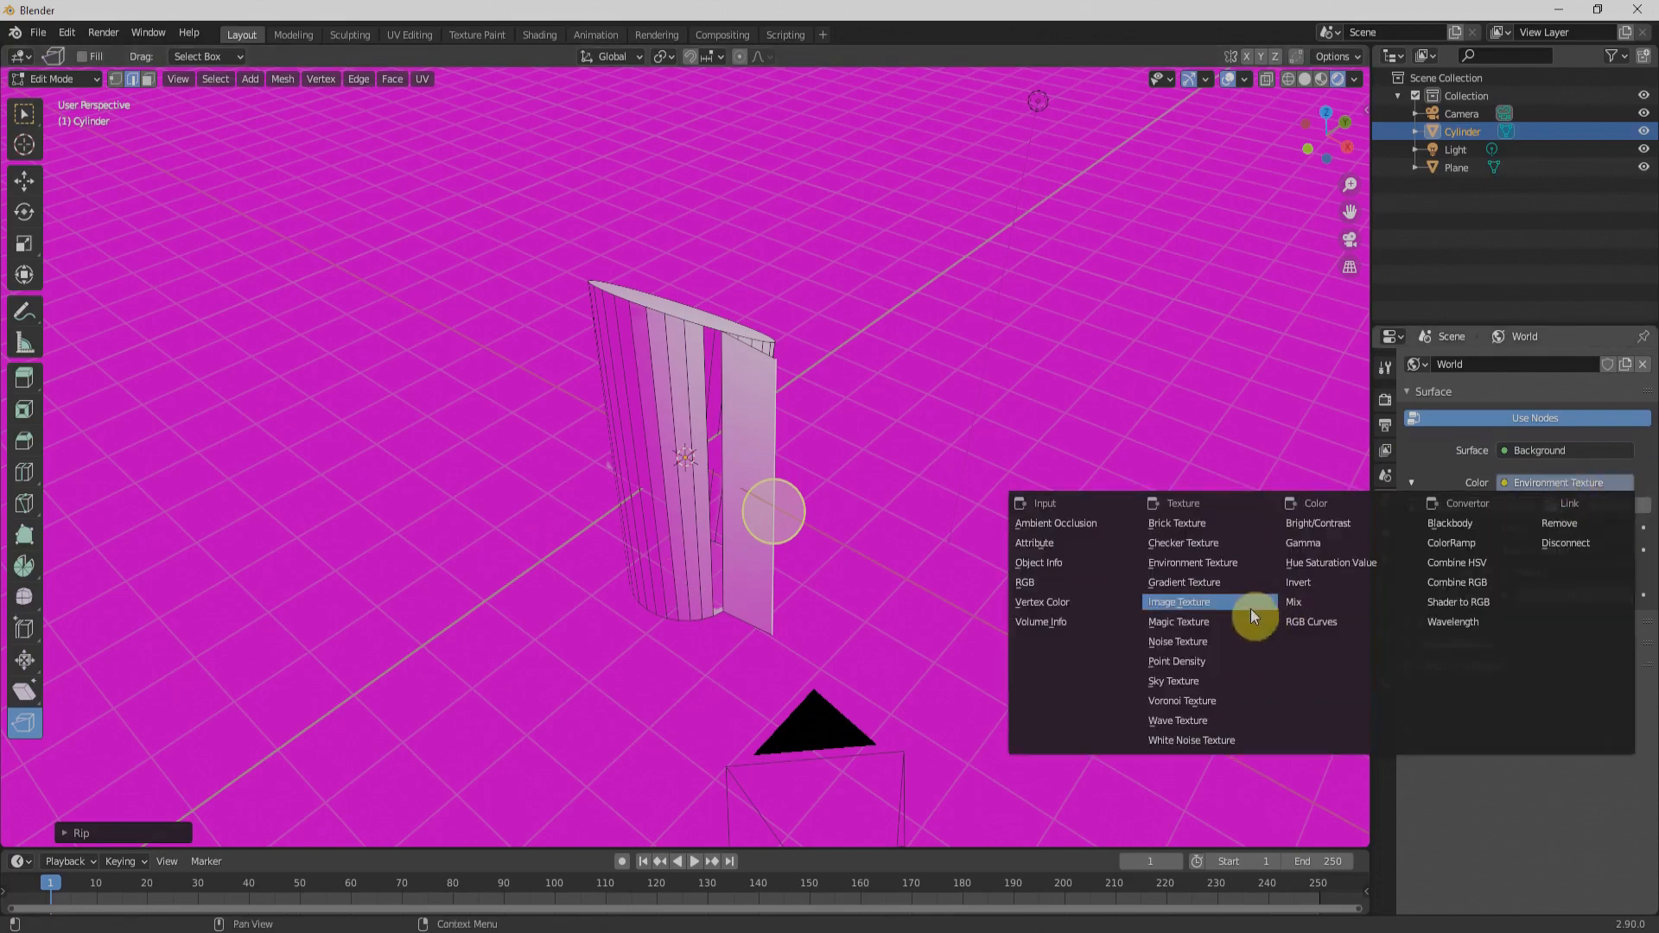
left_click(1208, 567)
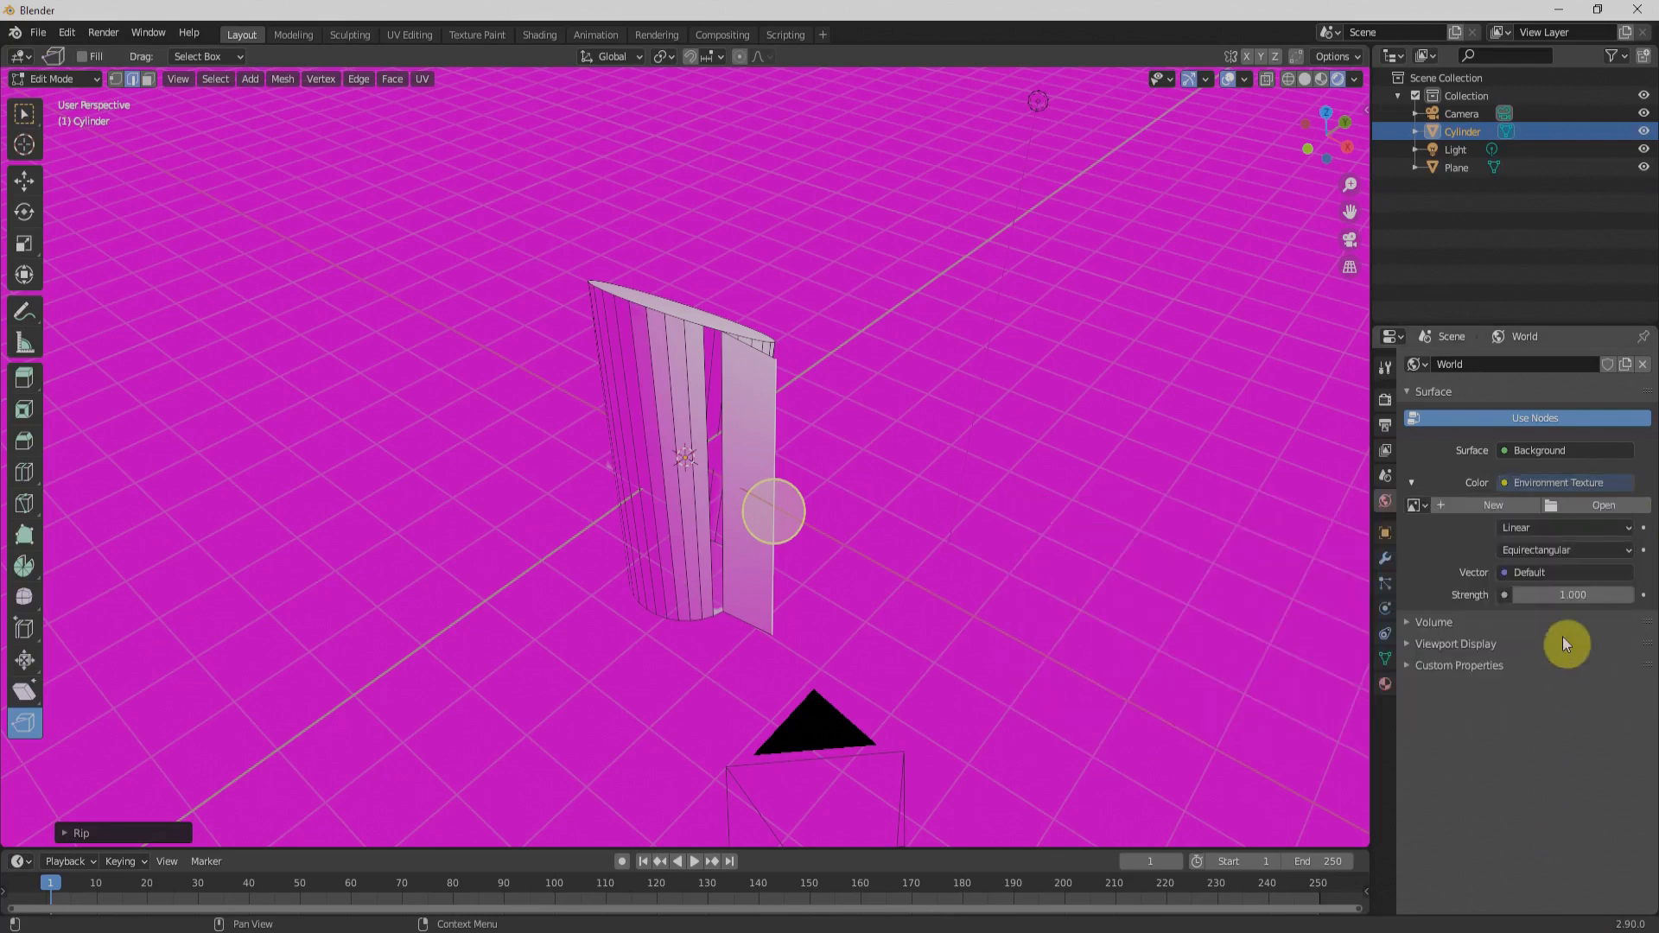
left_click(1612, 506)
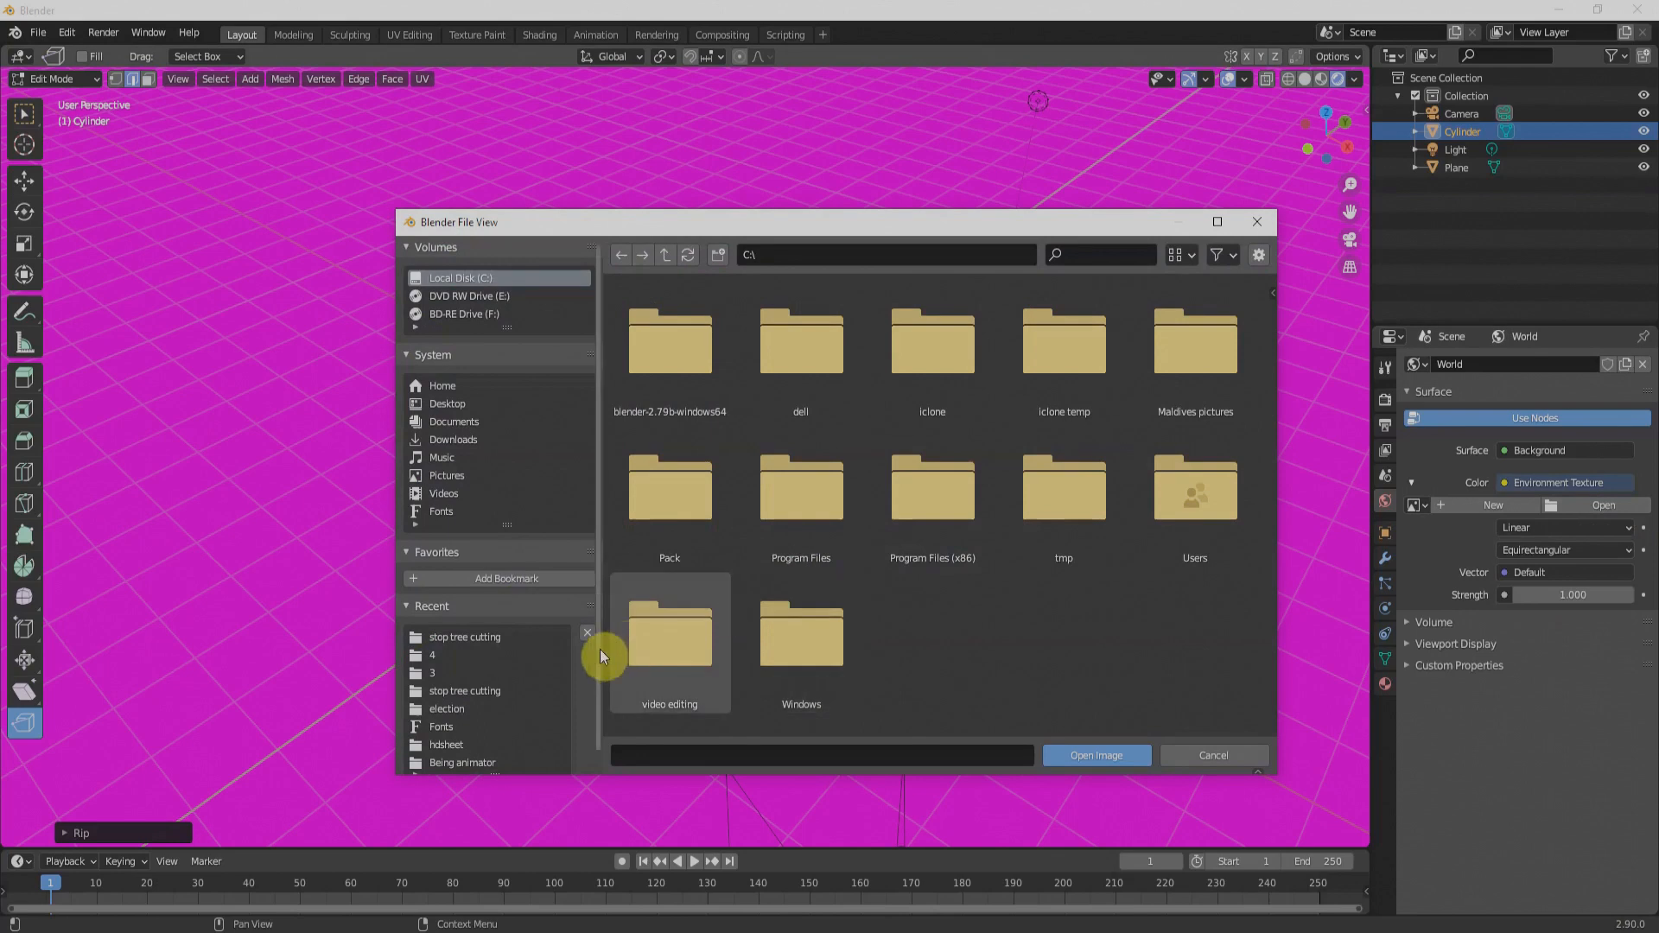
left_click(474, 637)
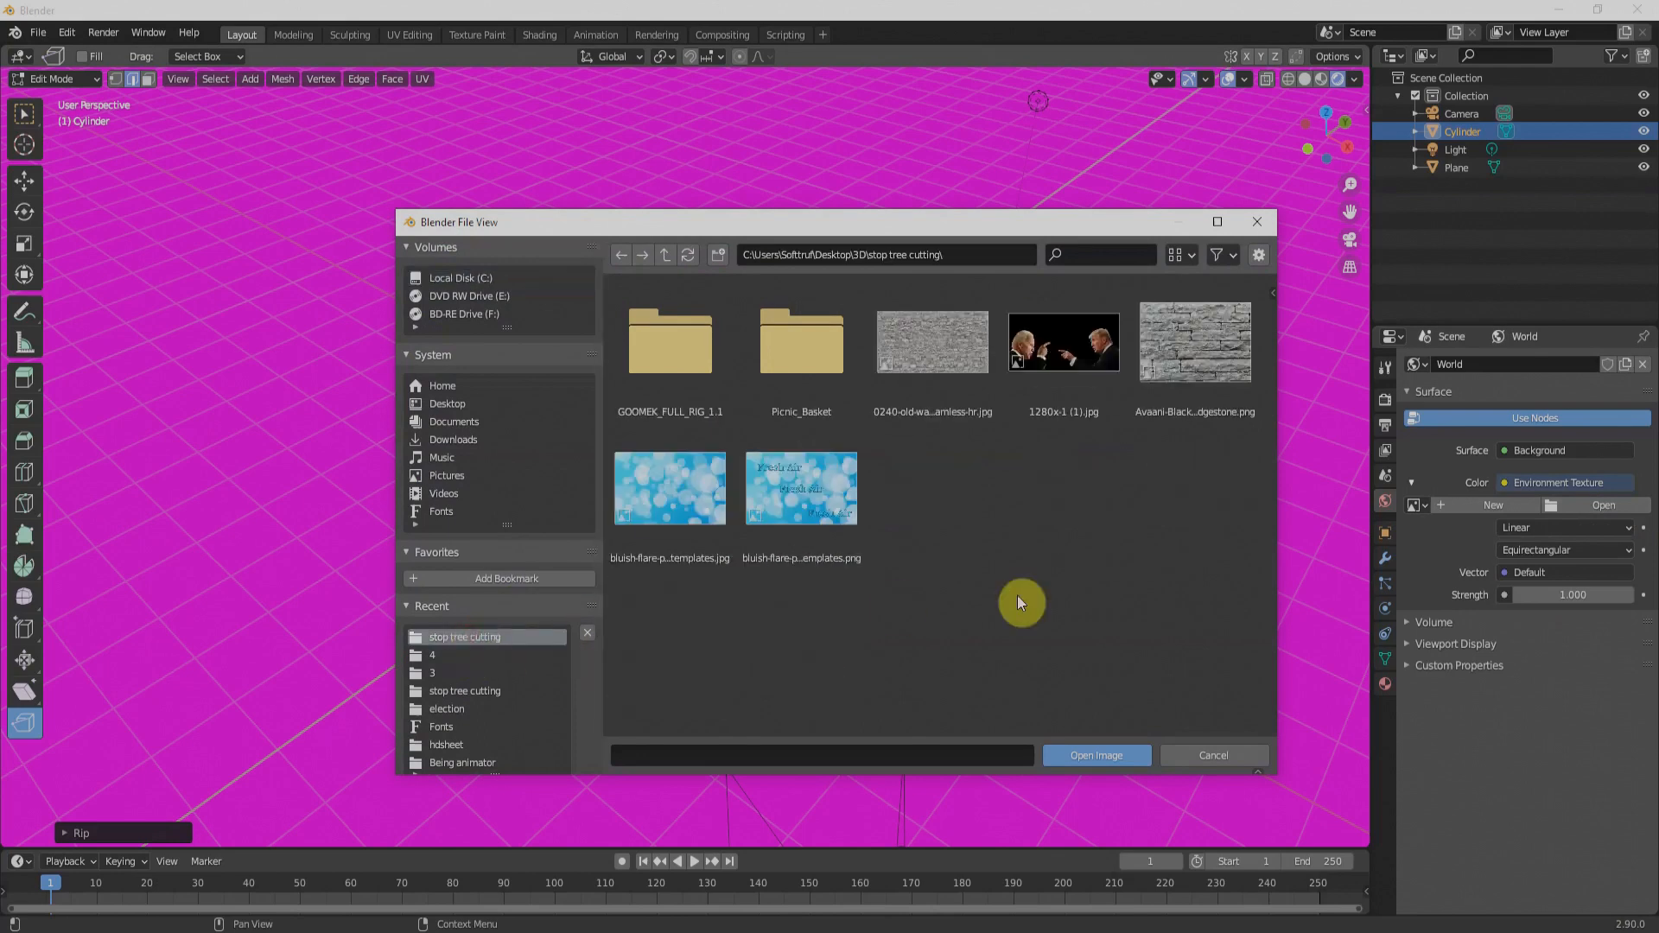
key("Escape")
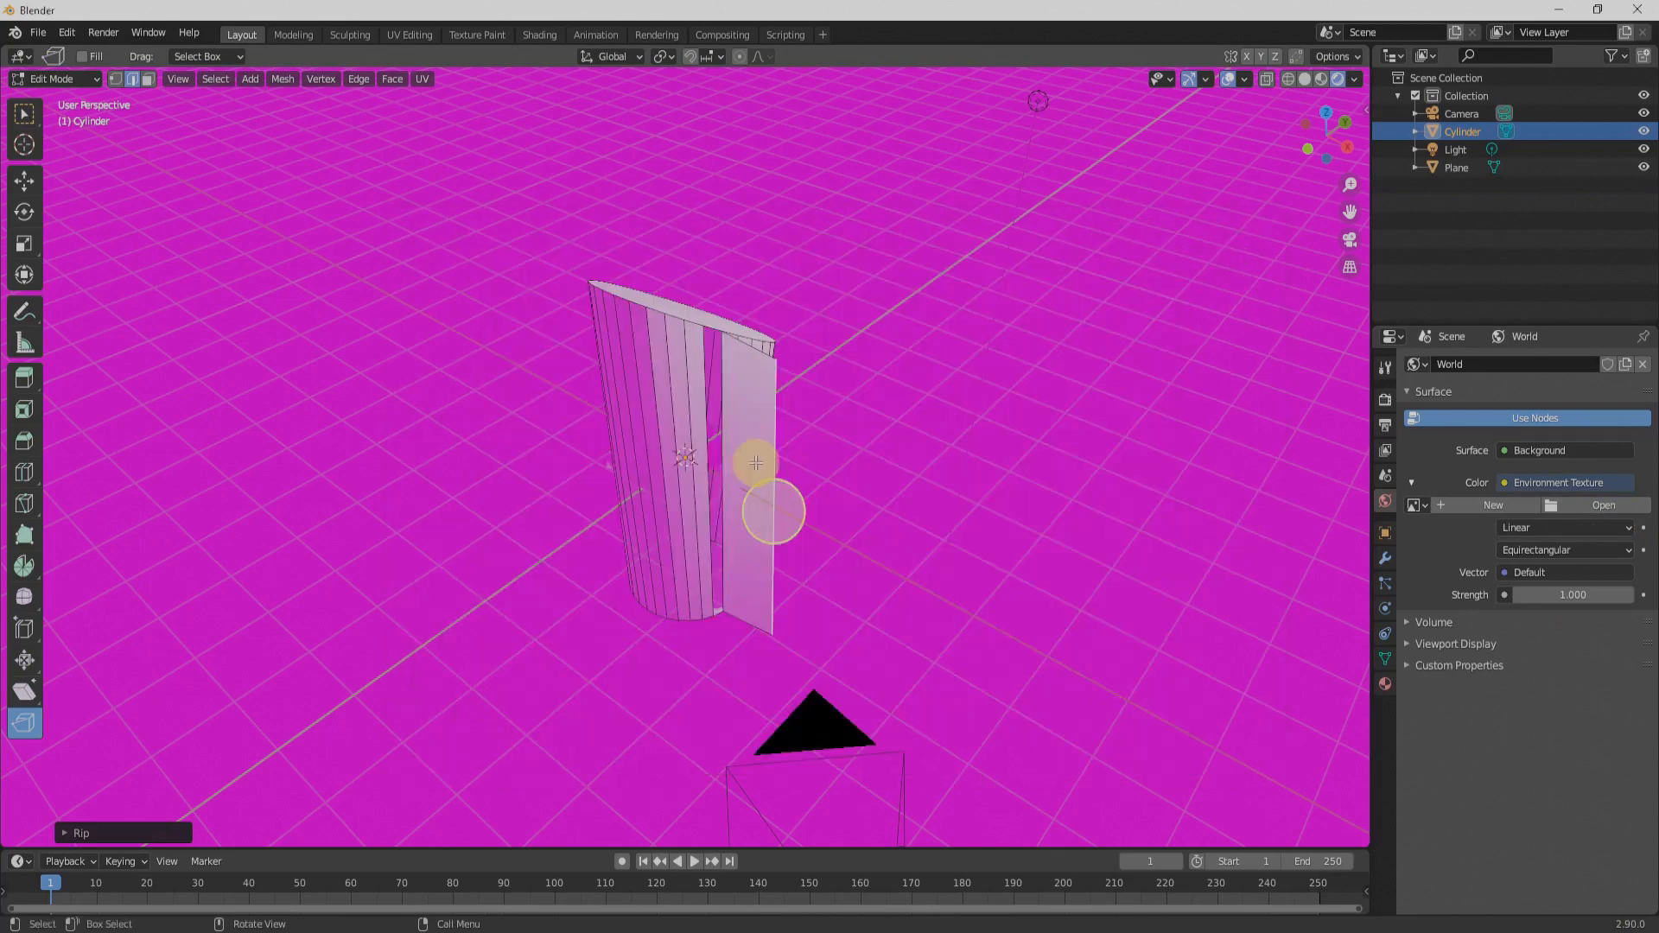
- Load future_parking_1k.hdr from the Desktop folder as the World's environment texture image and view the cylinder against it
left_click(1577, 507)
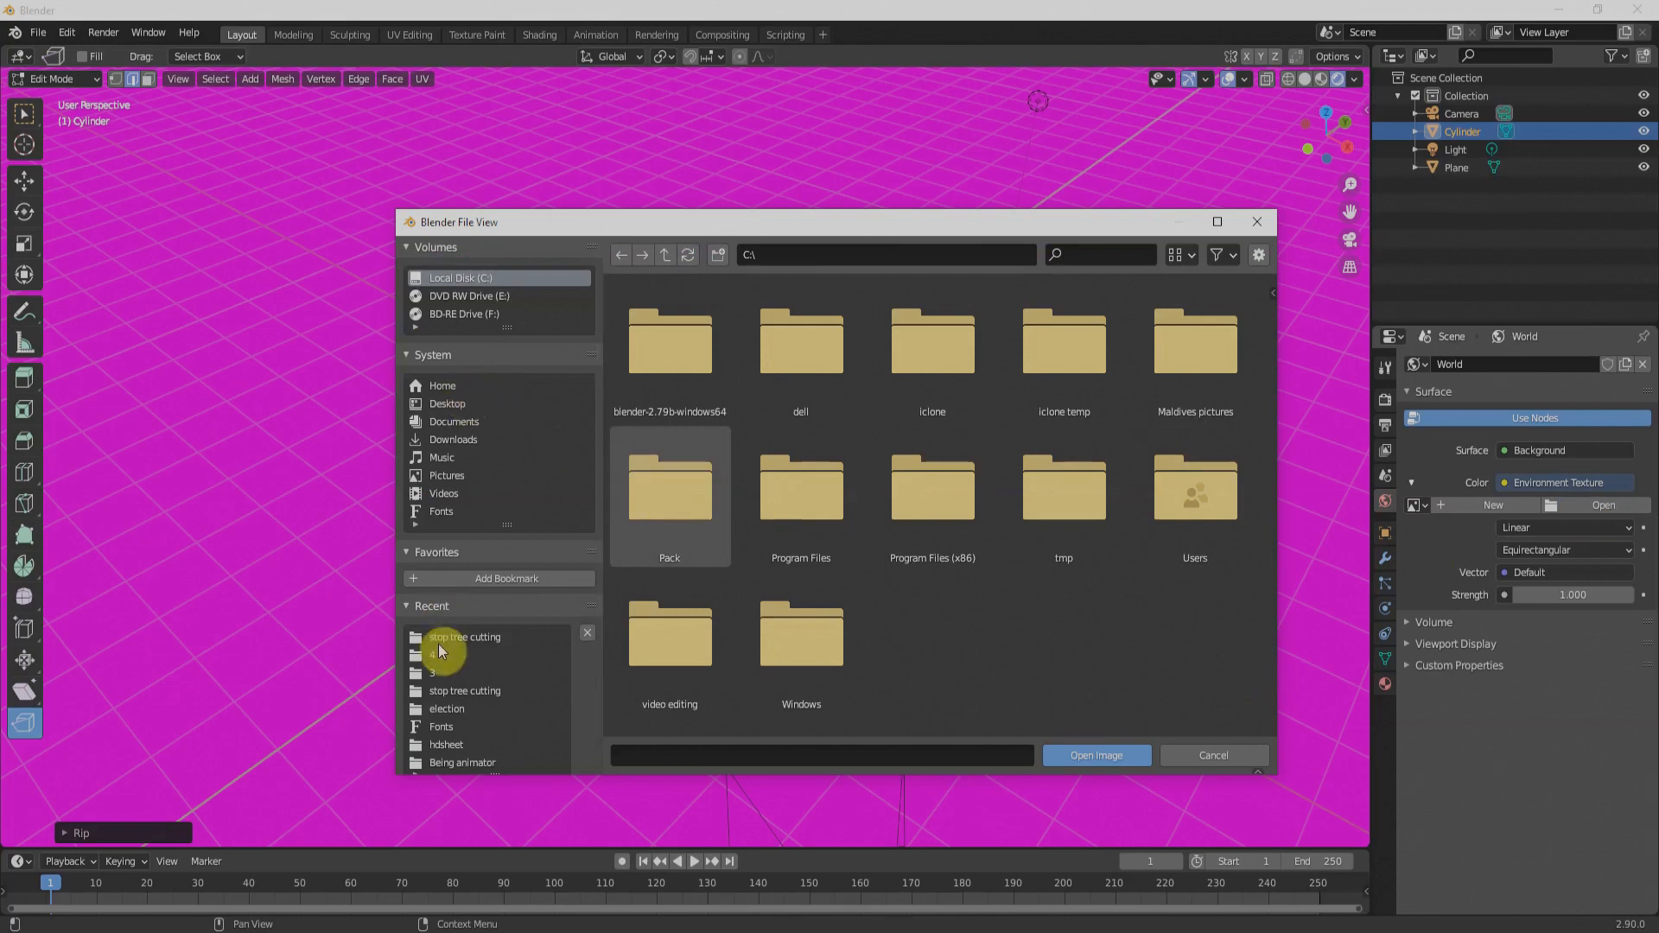
left_click(447, 403)
scroll(925, 635, "down", 2)
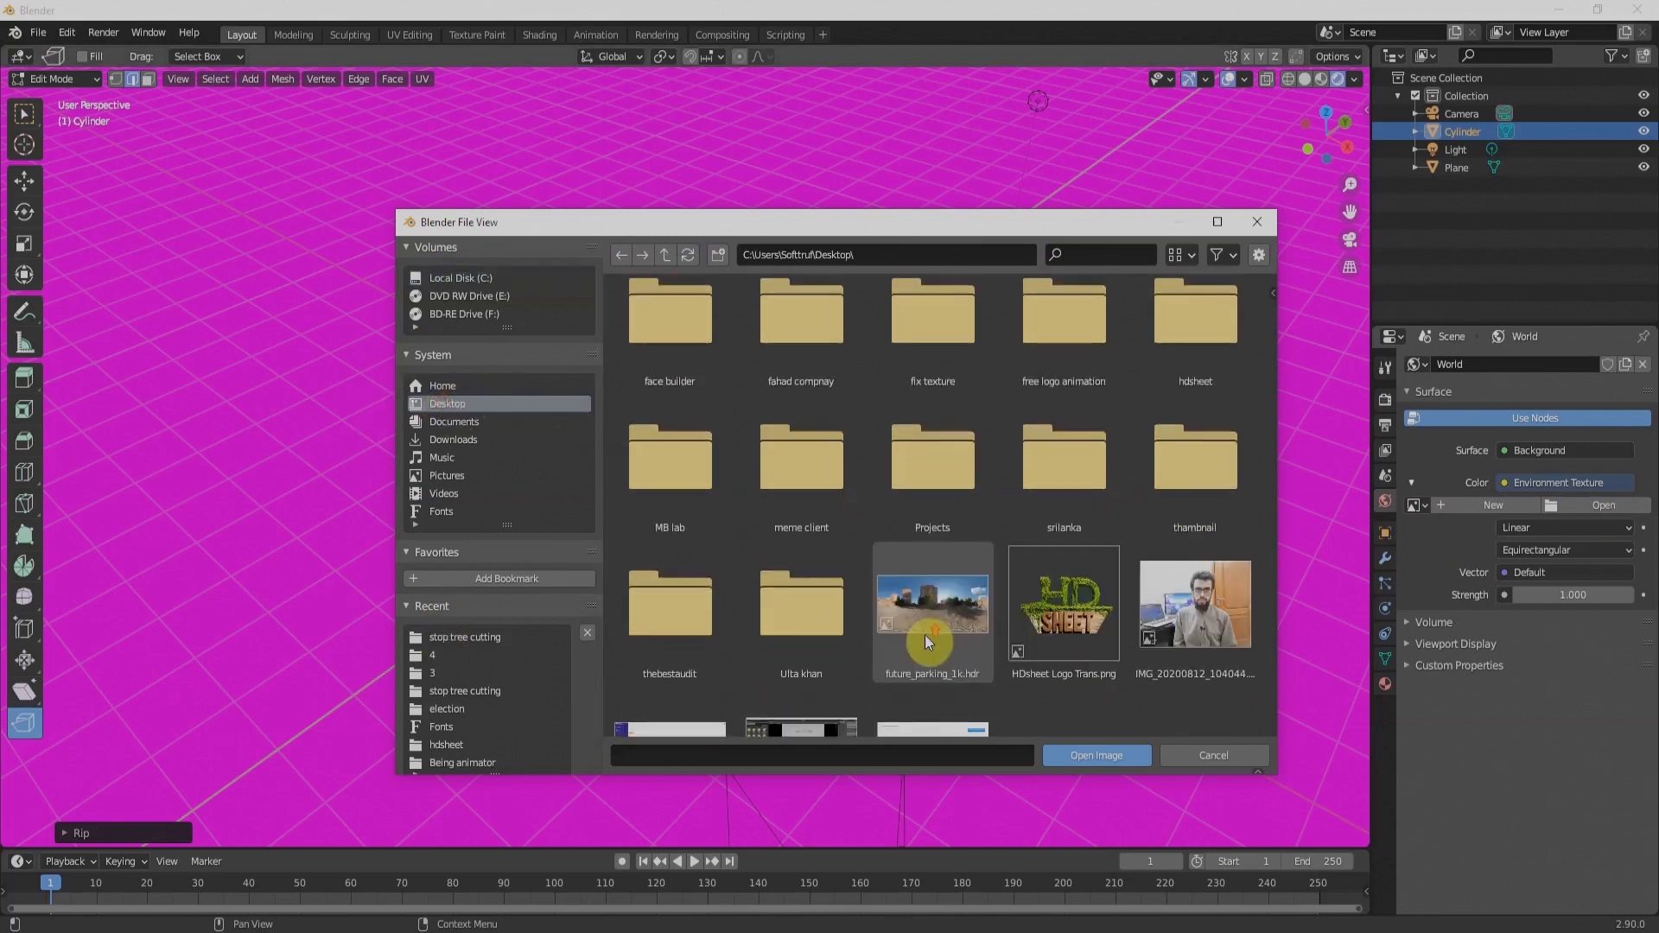
scroll(926, 639, "down", 2)
left_click(931, 543)
double_click(930, 543)
middle_click_drag(852, 456, 936, 526)
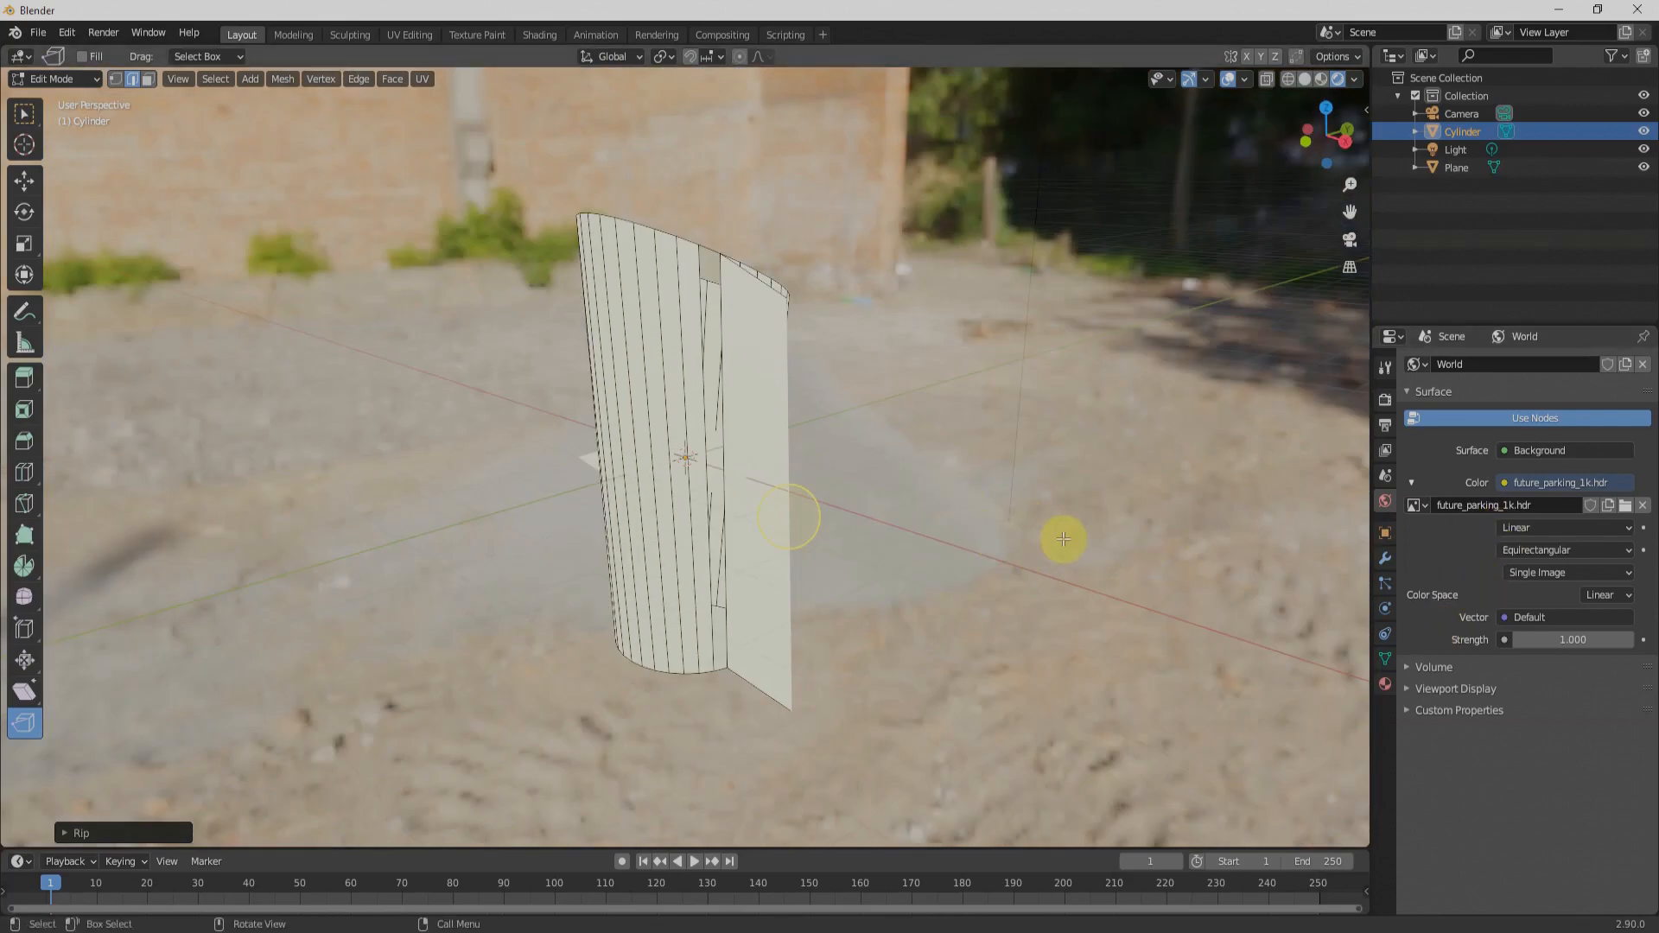
- Activate the Select Box tool, change the viewport shading to Material Preview and return the cylinder to Object Mode
left_click(17, 116)
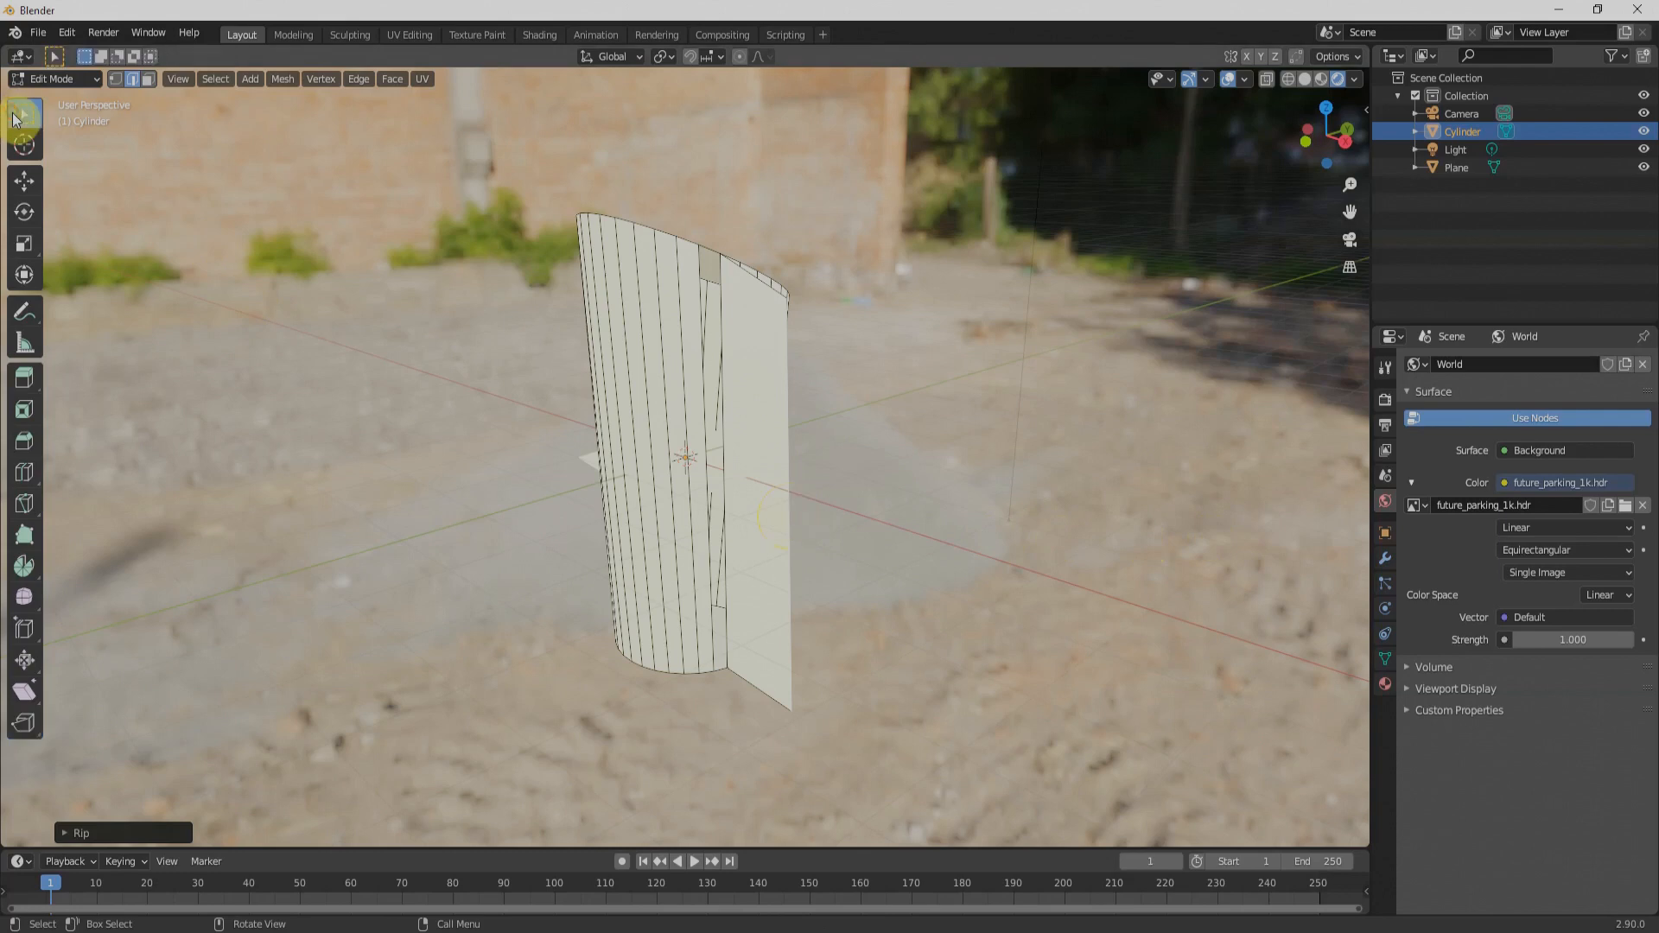
mouse_move(914, 529)
middle_mouse_down()
mouse_move(929, 537)
mouse_move(892, 552)
middle_mouse_up()
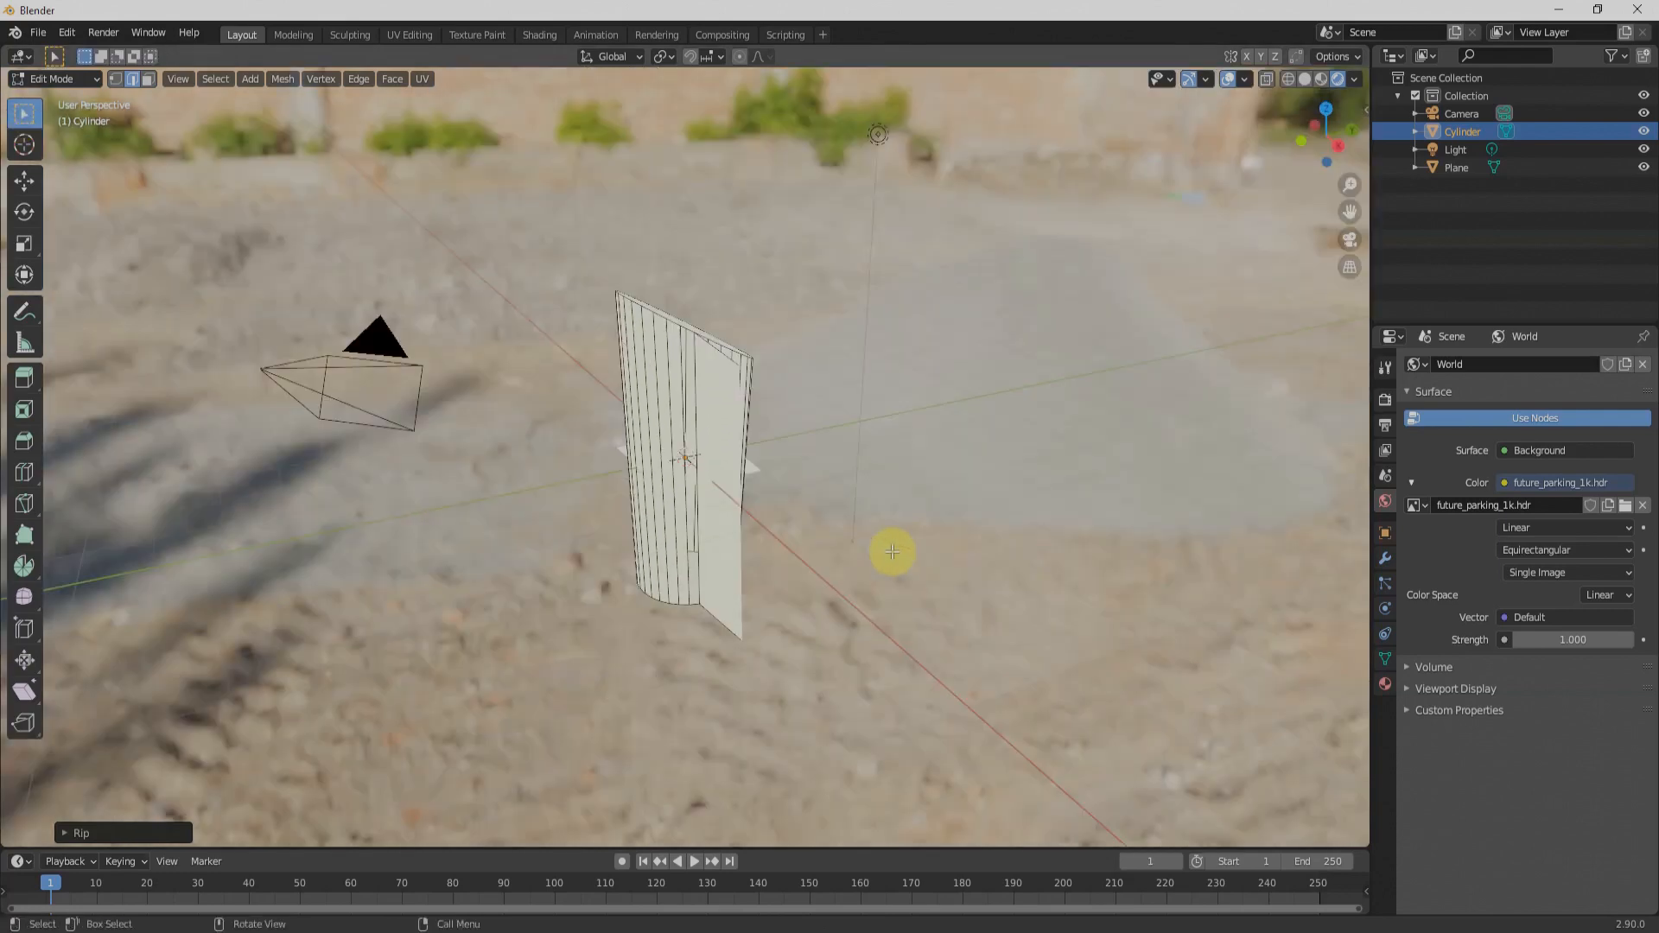
key("z")
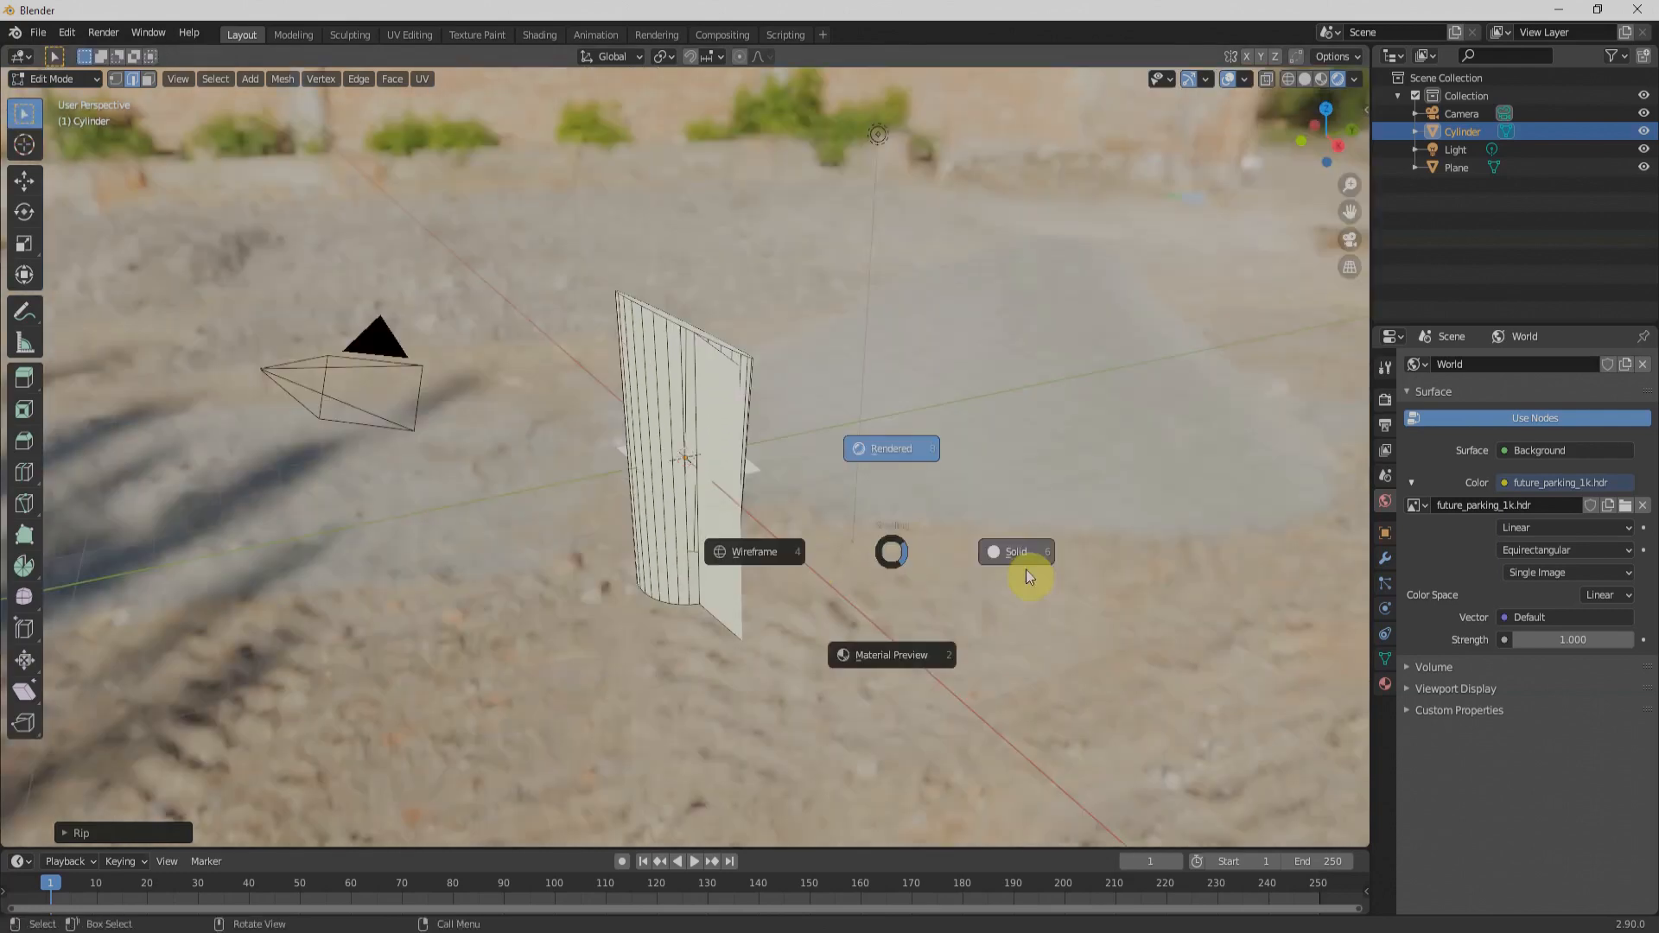
left_click(931, 642)
middle_click_drag(934, 519, 821, 520)
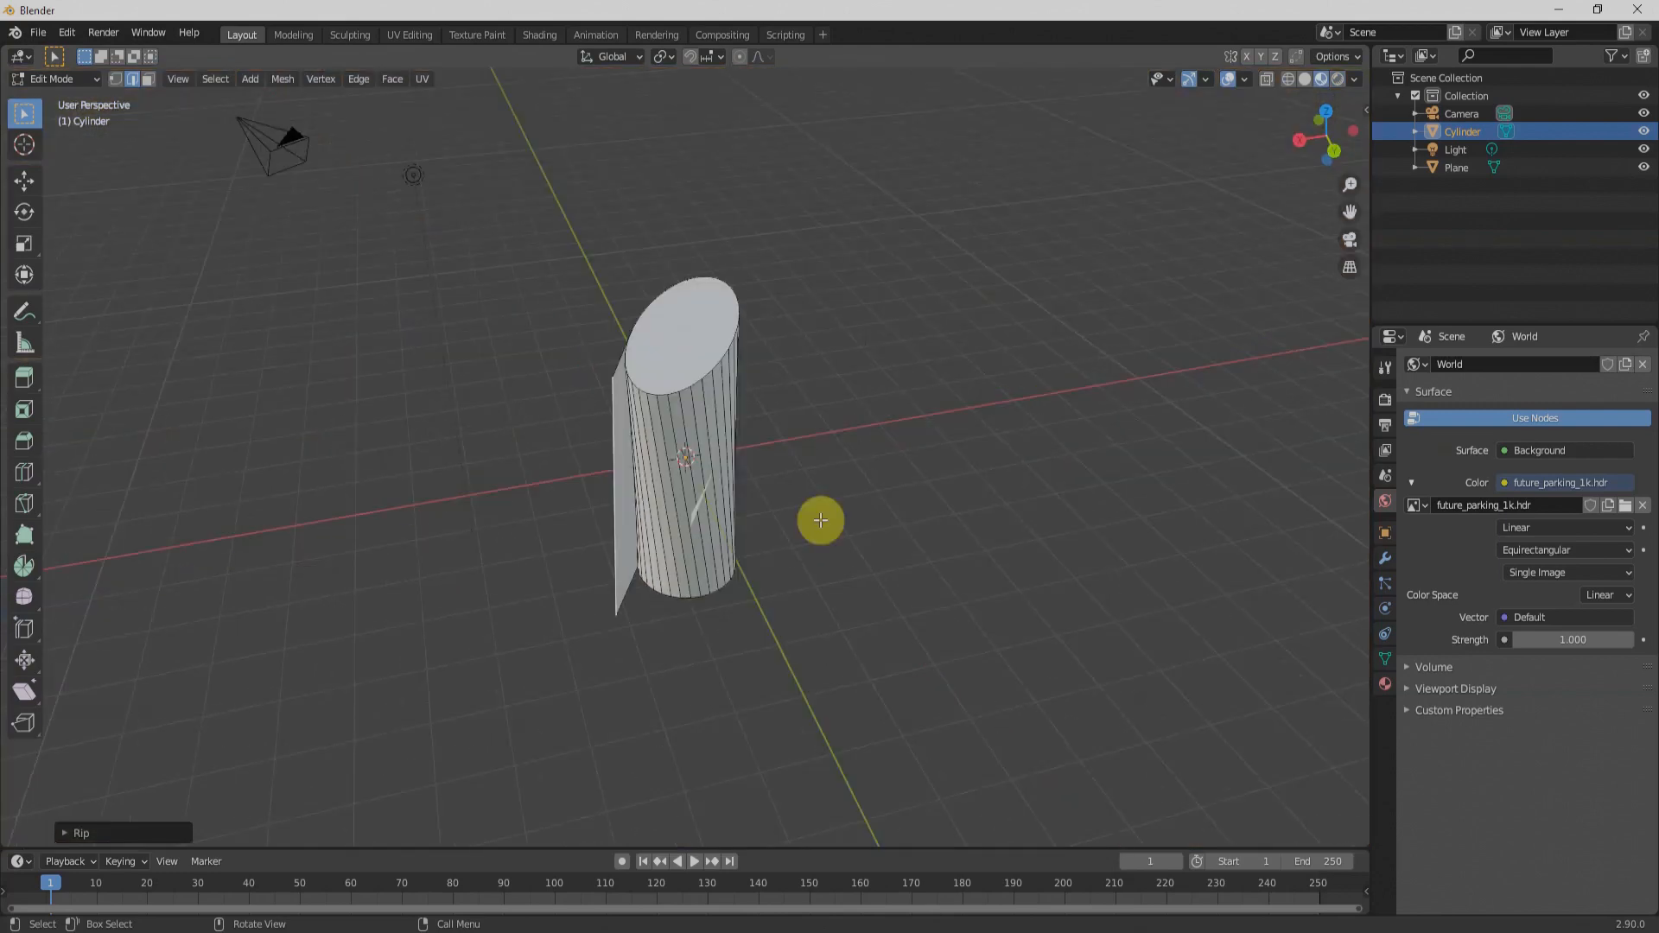
key("Tab")
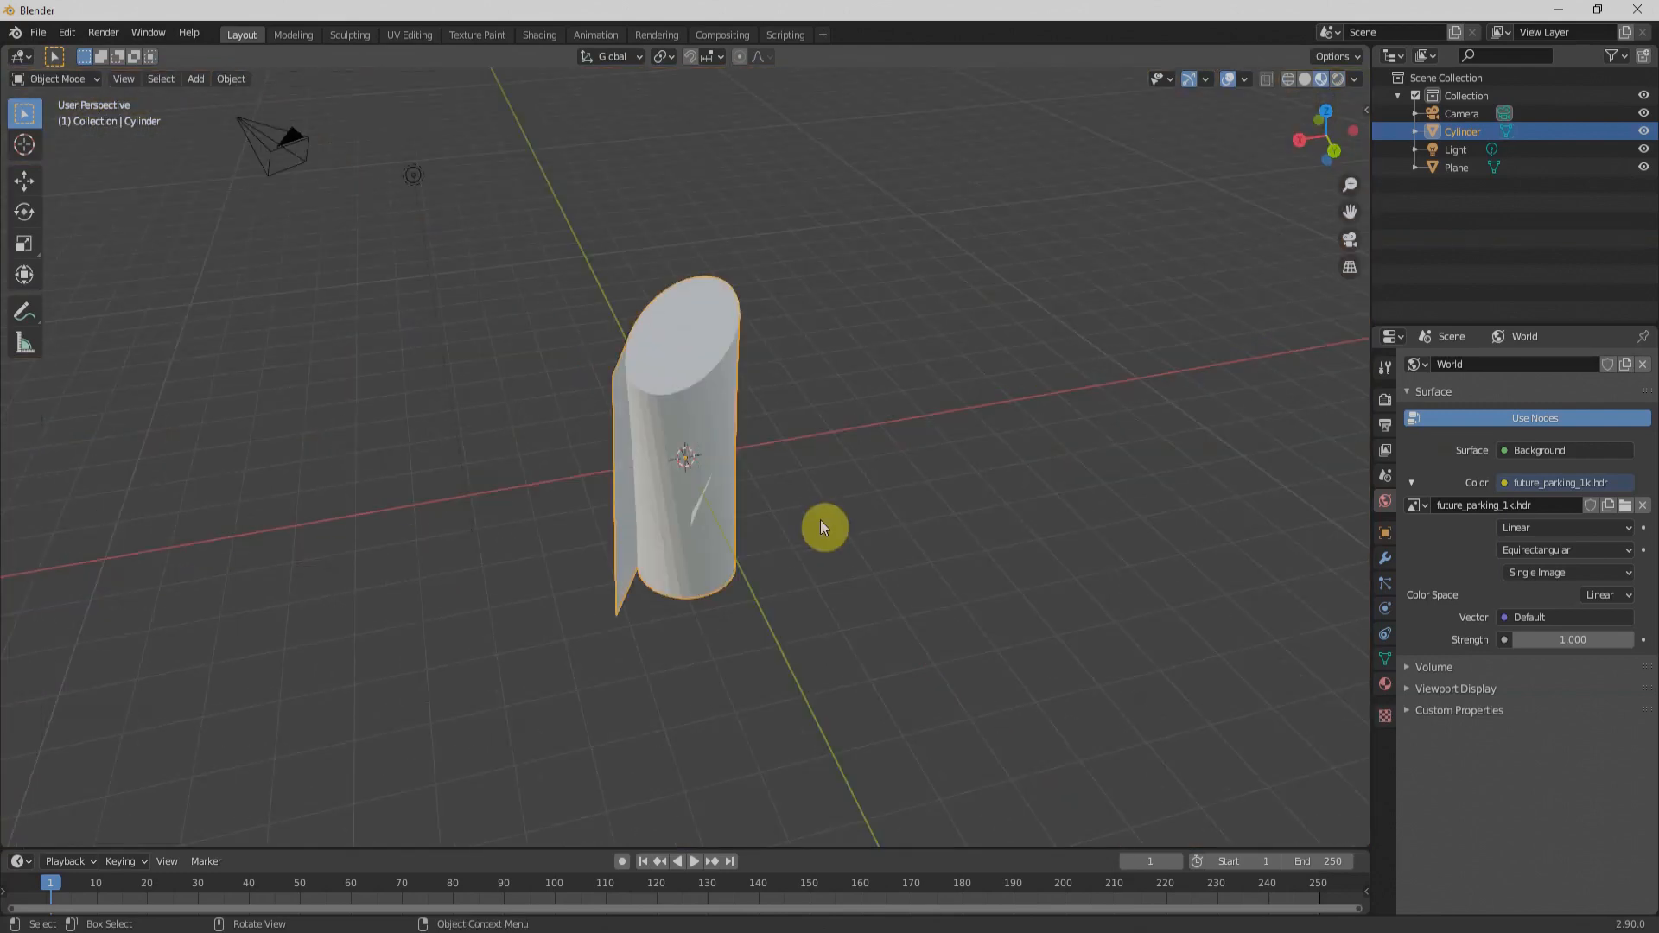
- Add a cube mesh and move it in the negative X direction until it stands clear of the cylinder
key("shift+a")
mouse_move(838, 553)
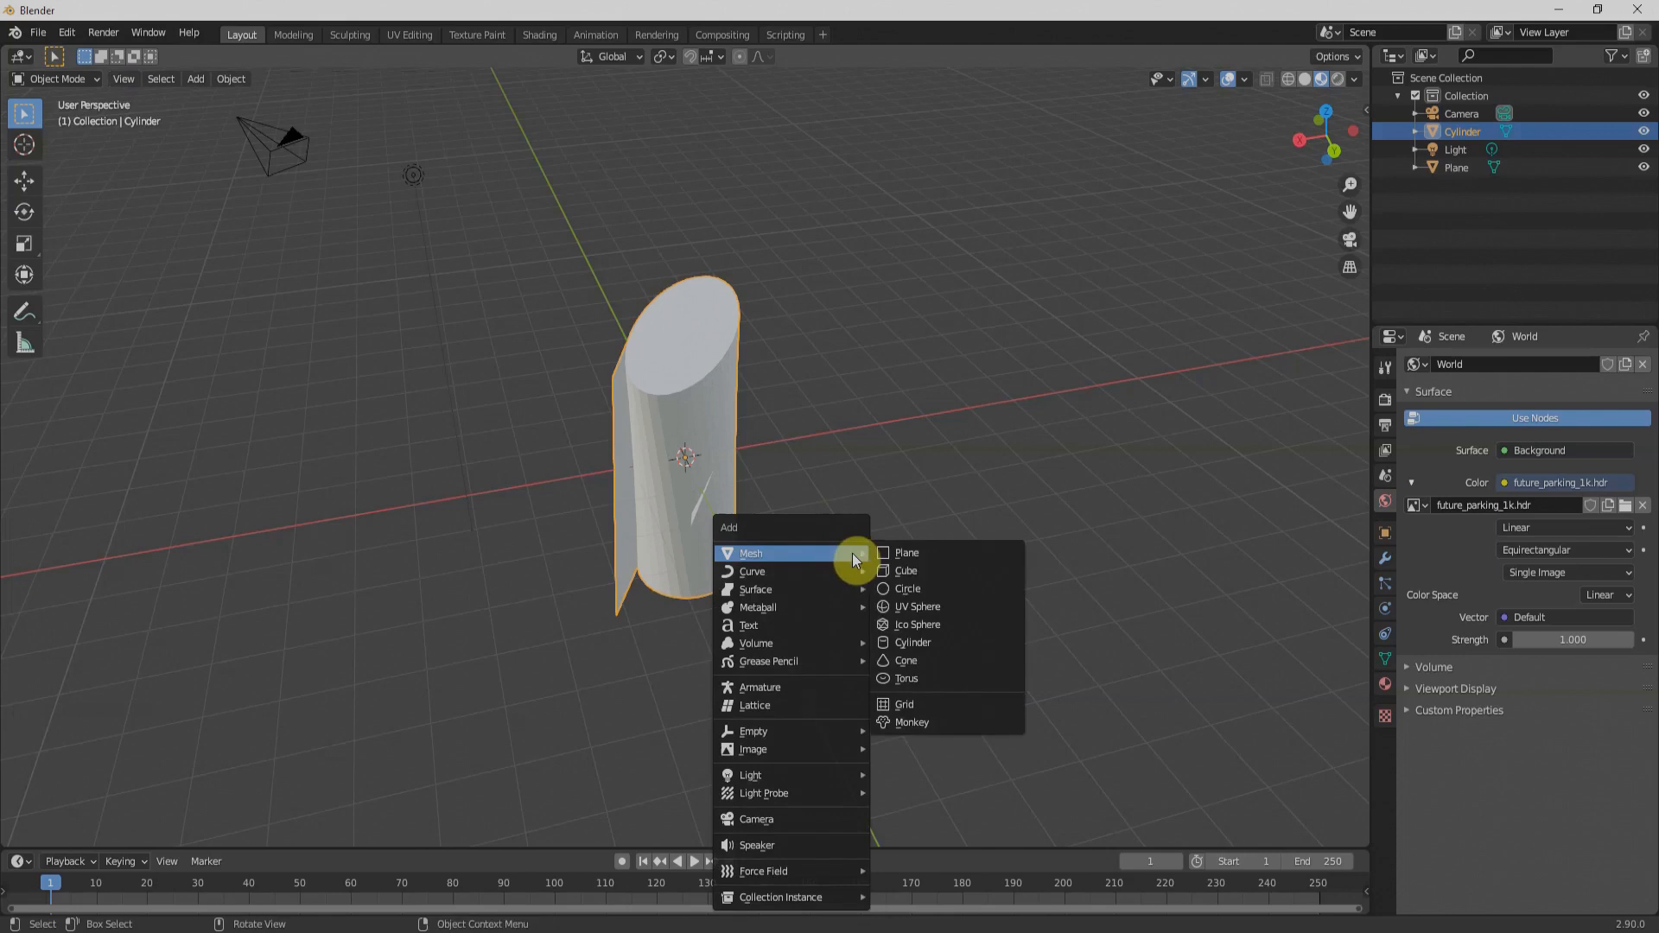
left_click(925, 575)
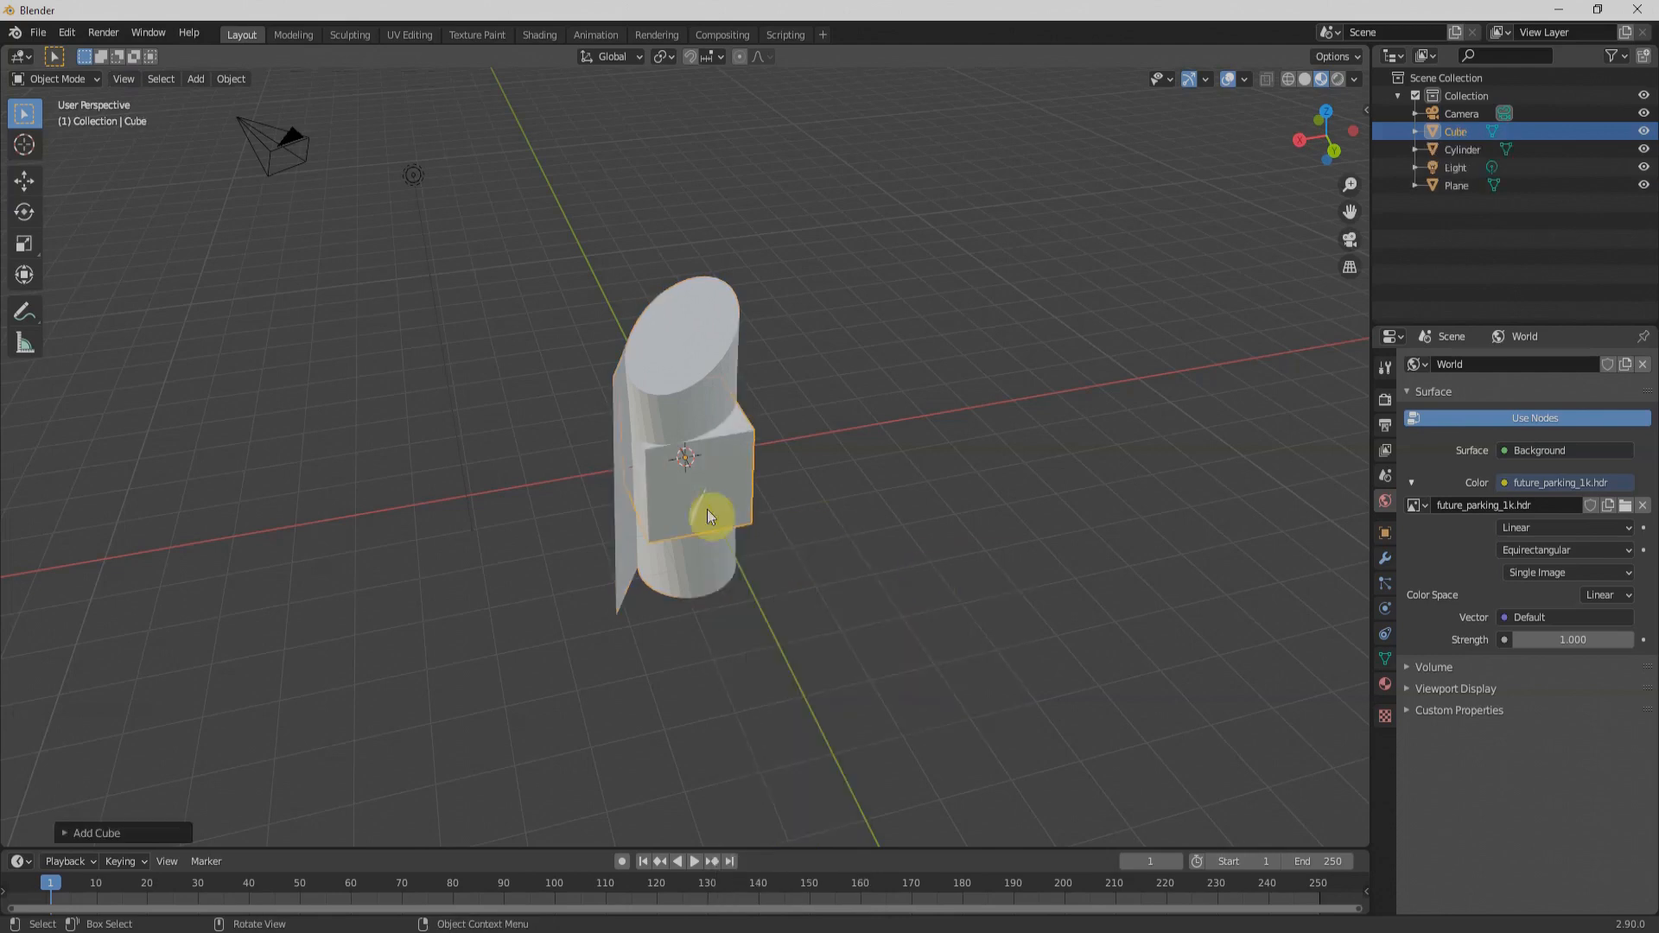
left_click(24, 182)
left_click_drag(615, 471, 862, 468)
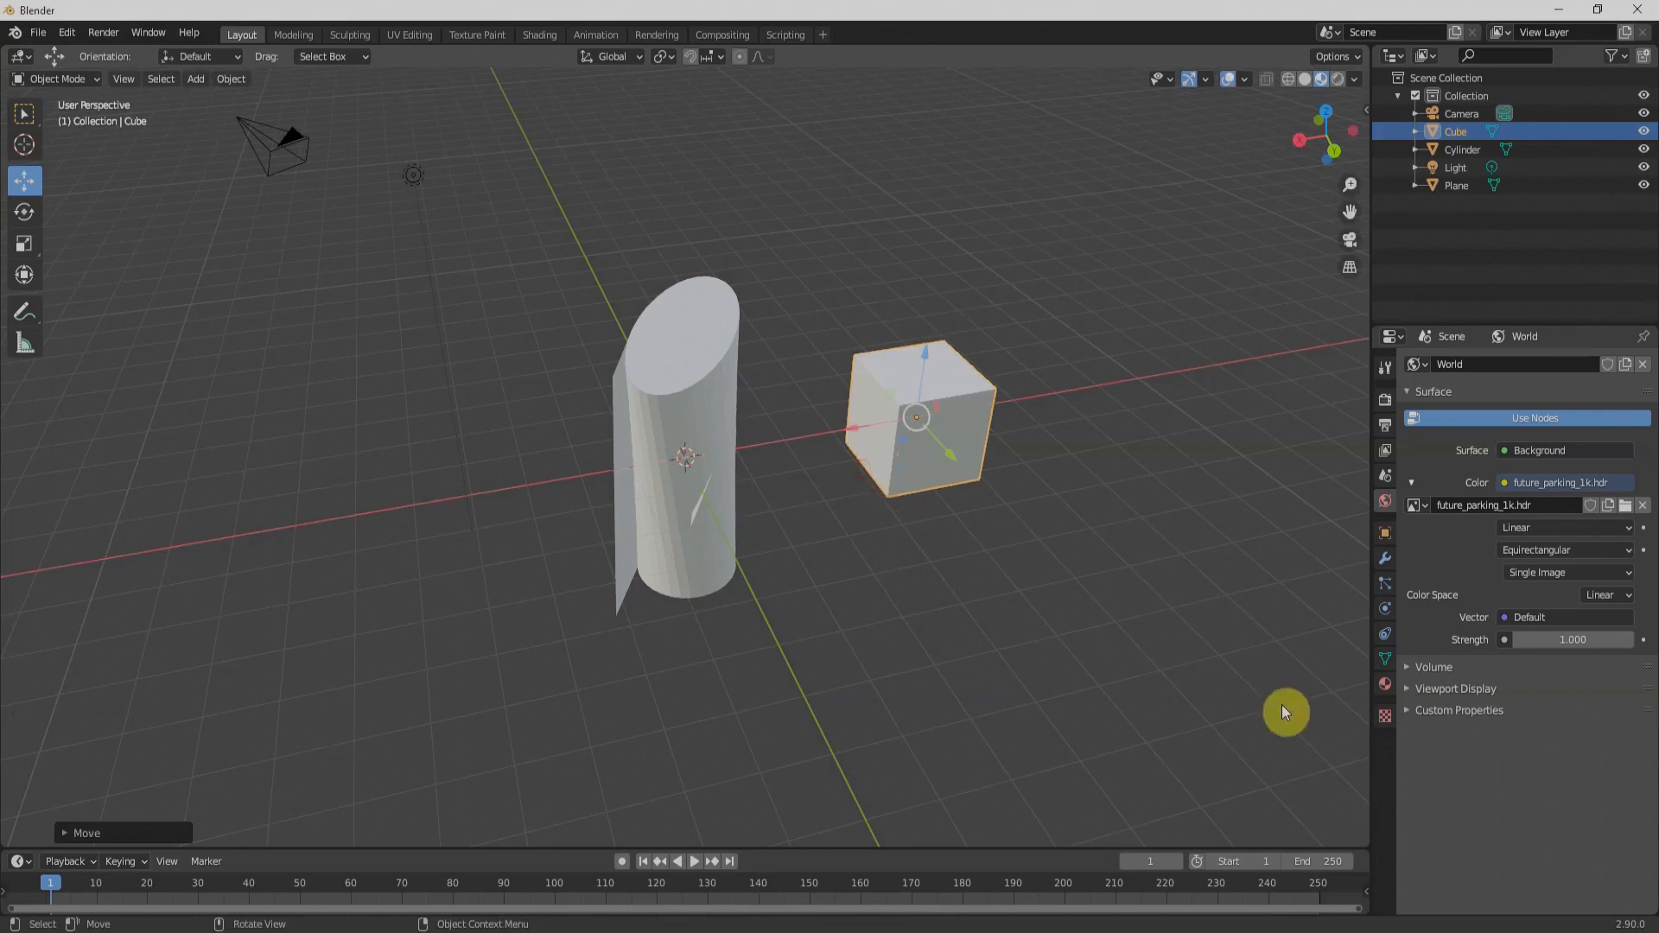
- Create a new material for the cube and give it a light red base color
left_click(1386, 686)
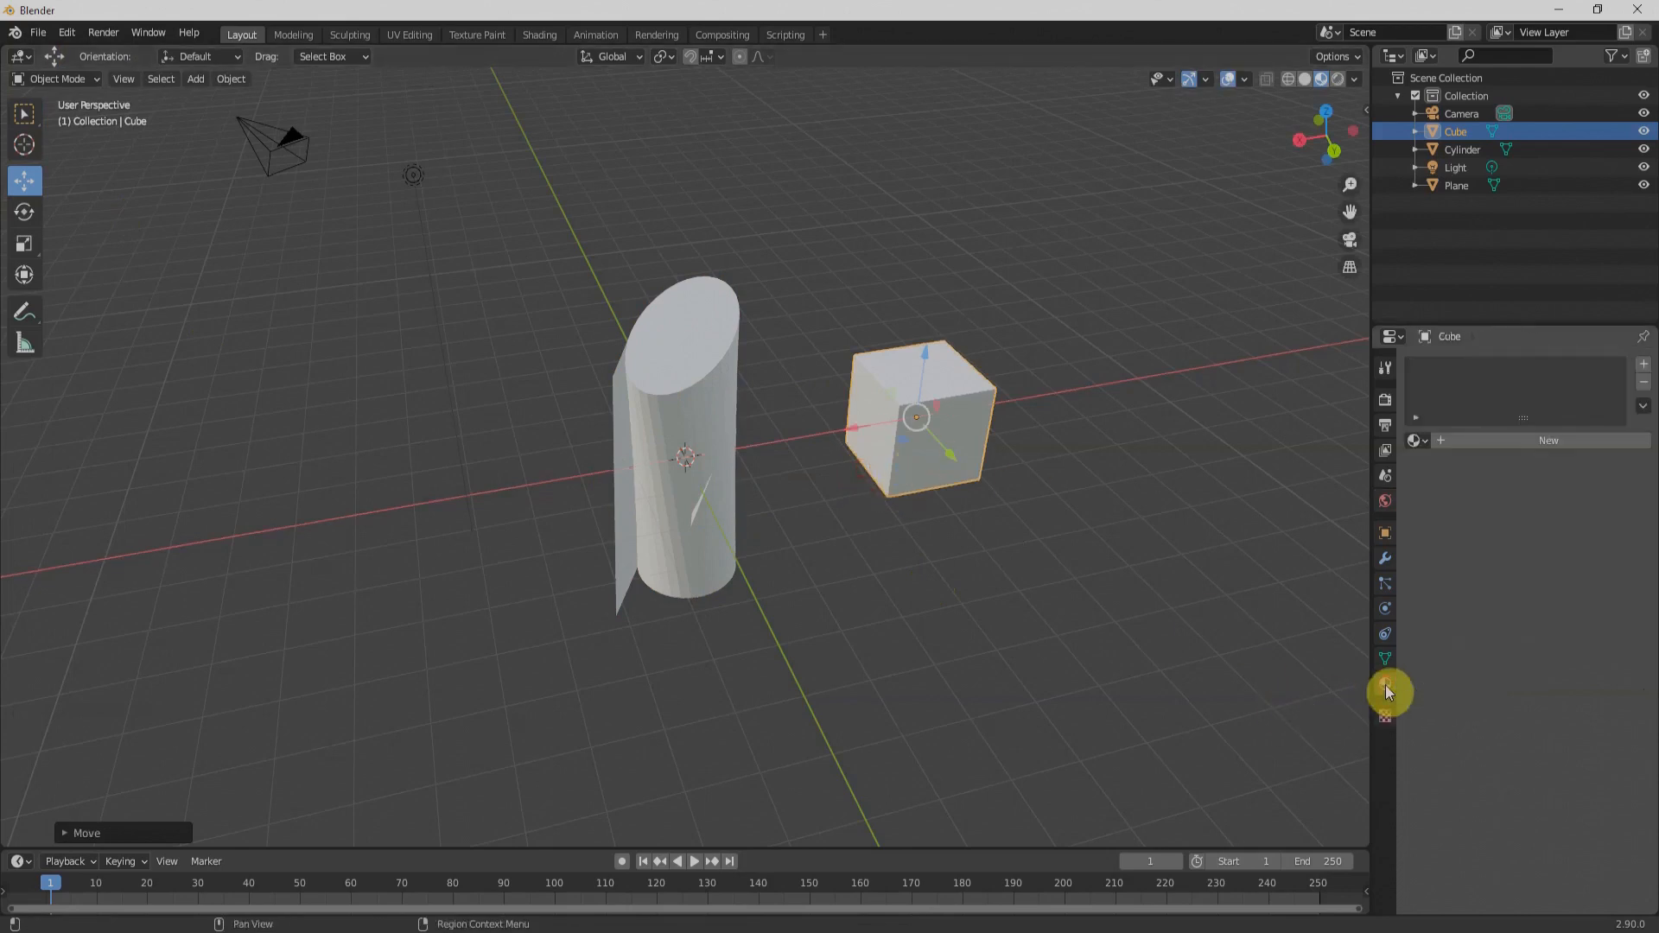
left_click(1560, 443)
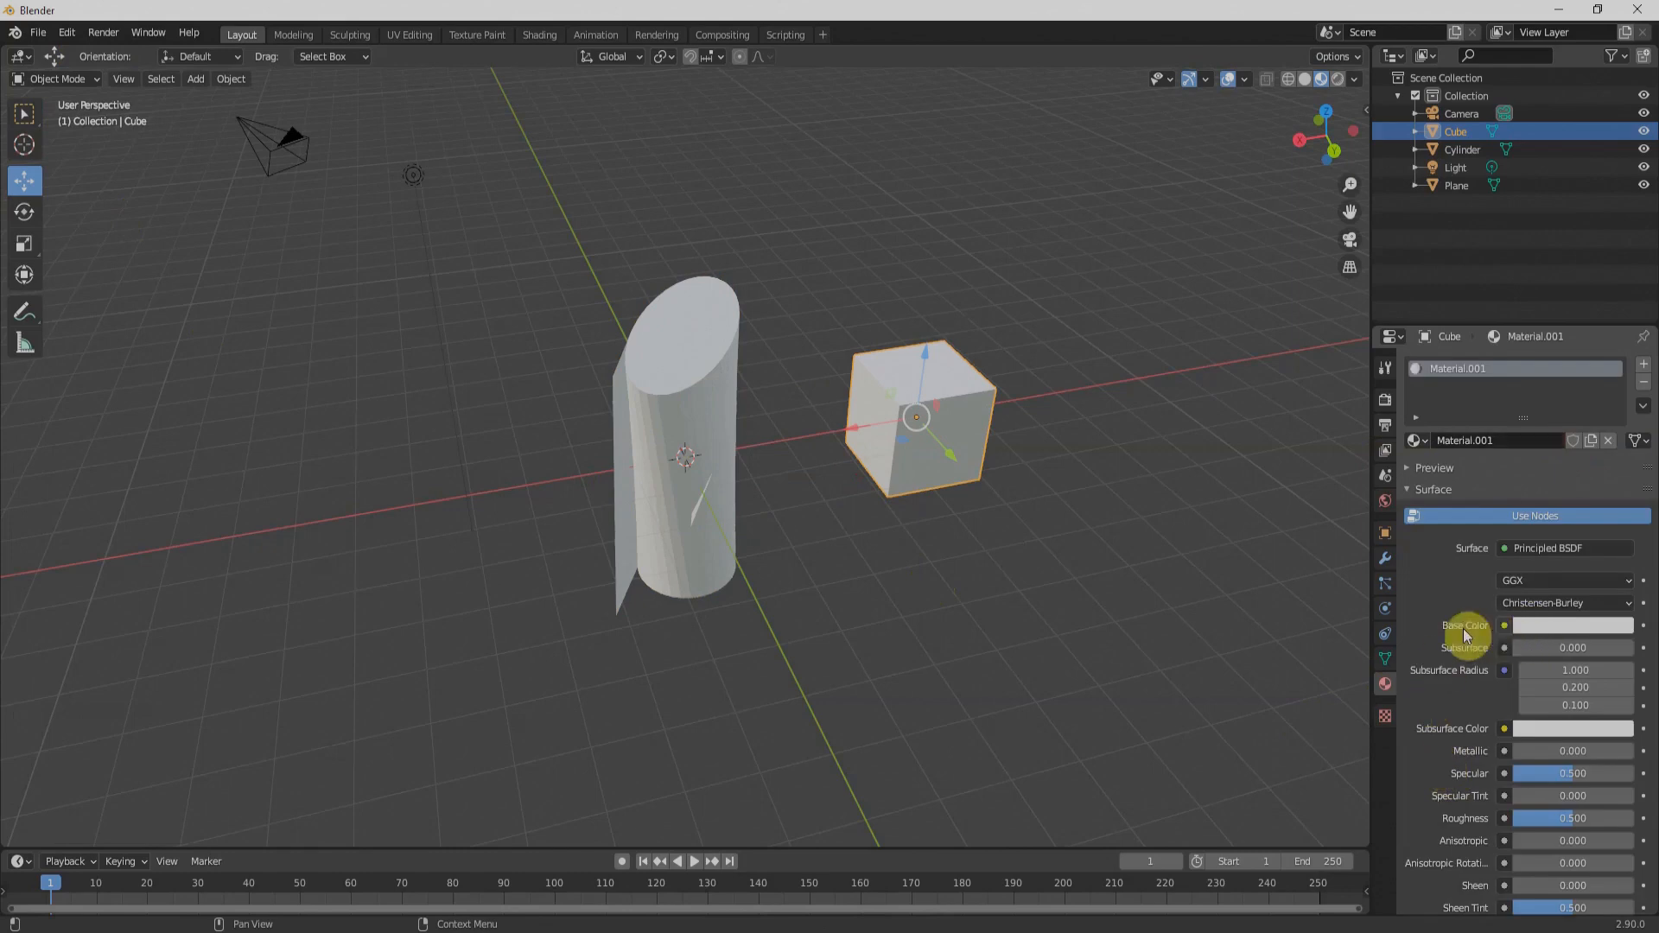
left_click(1548, 629)
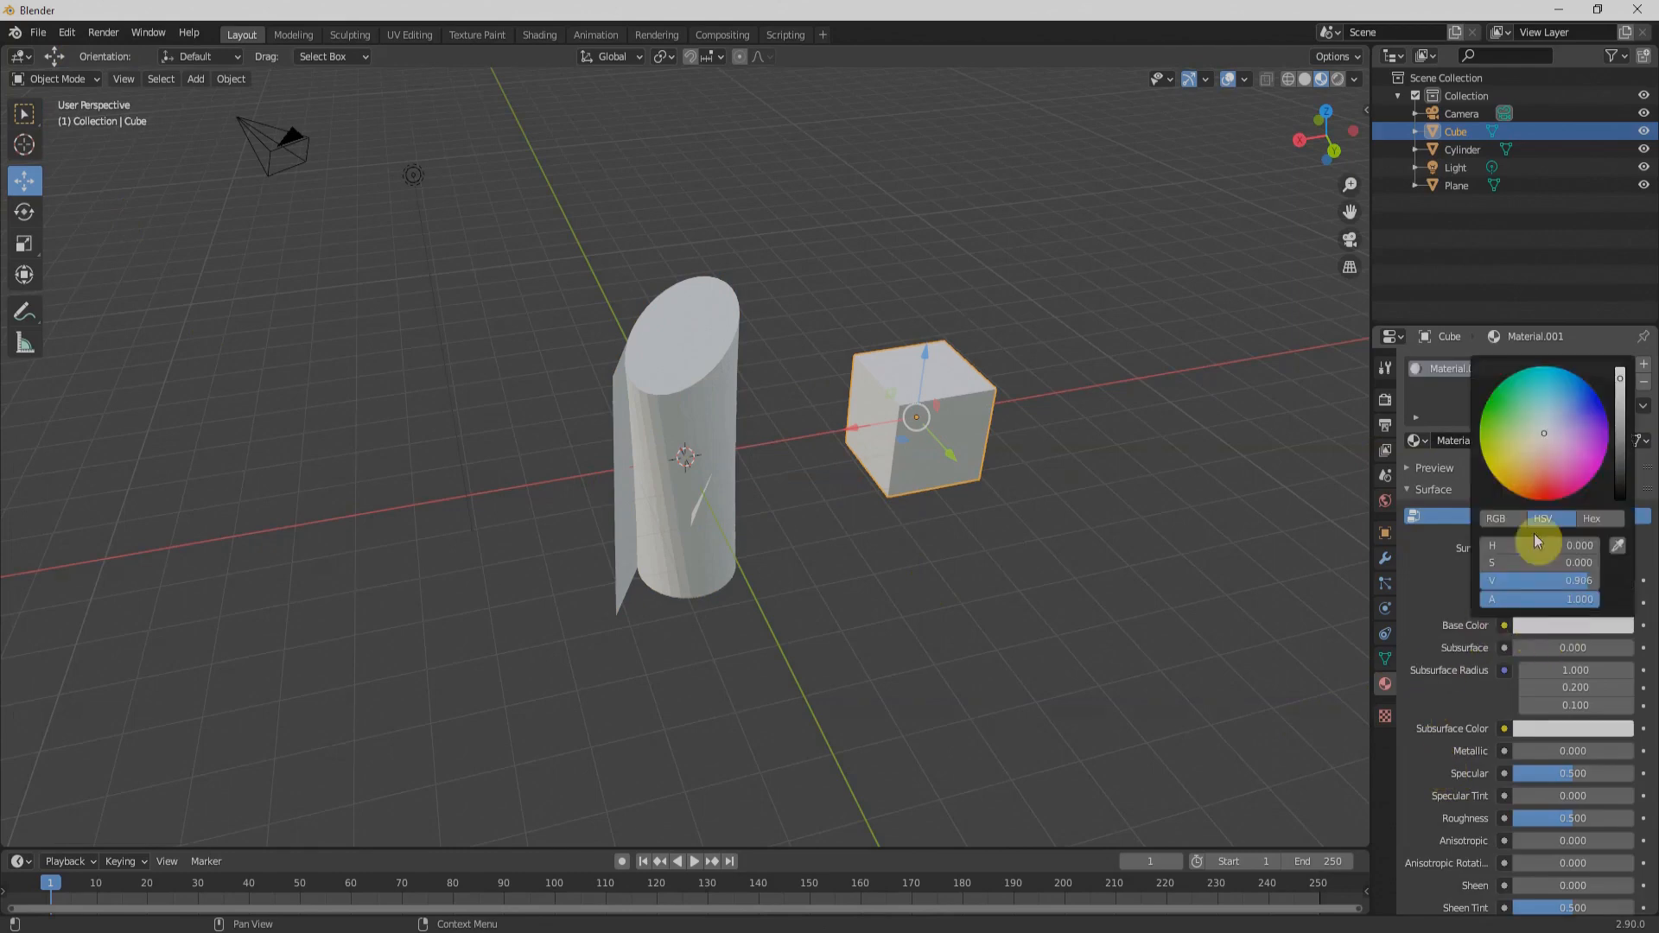
left_click(1544, 477)
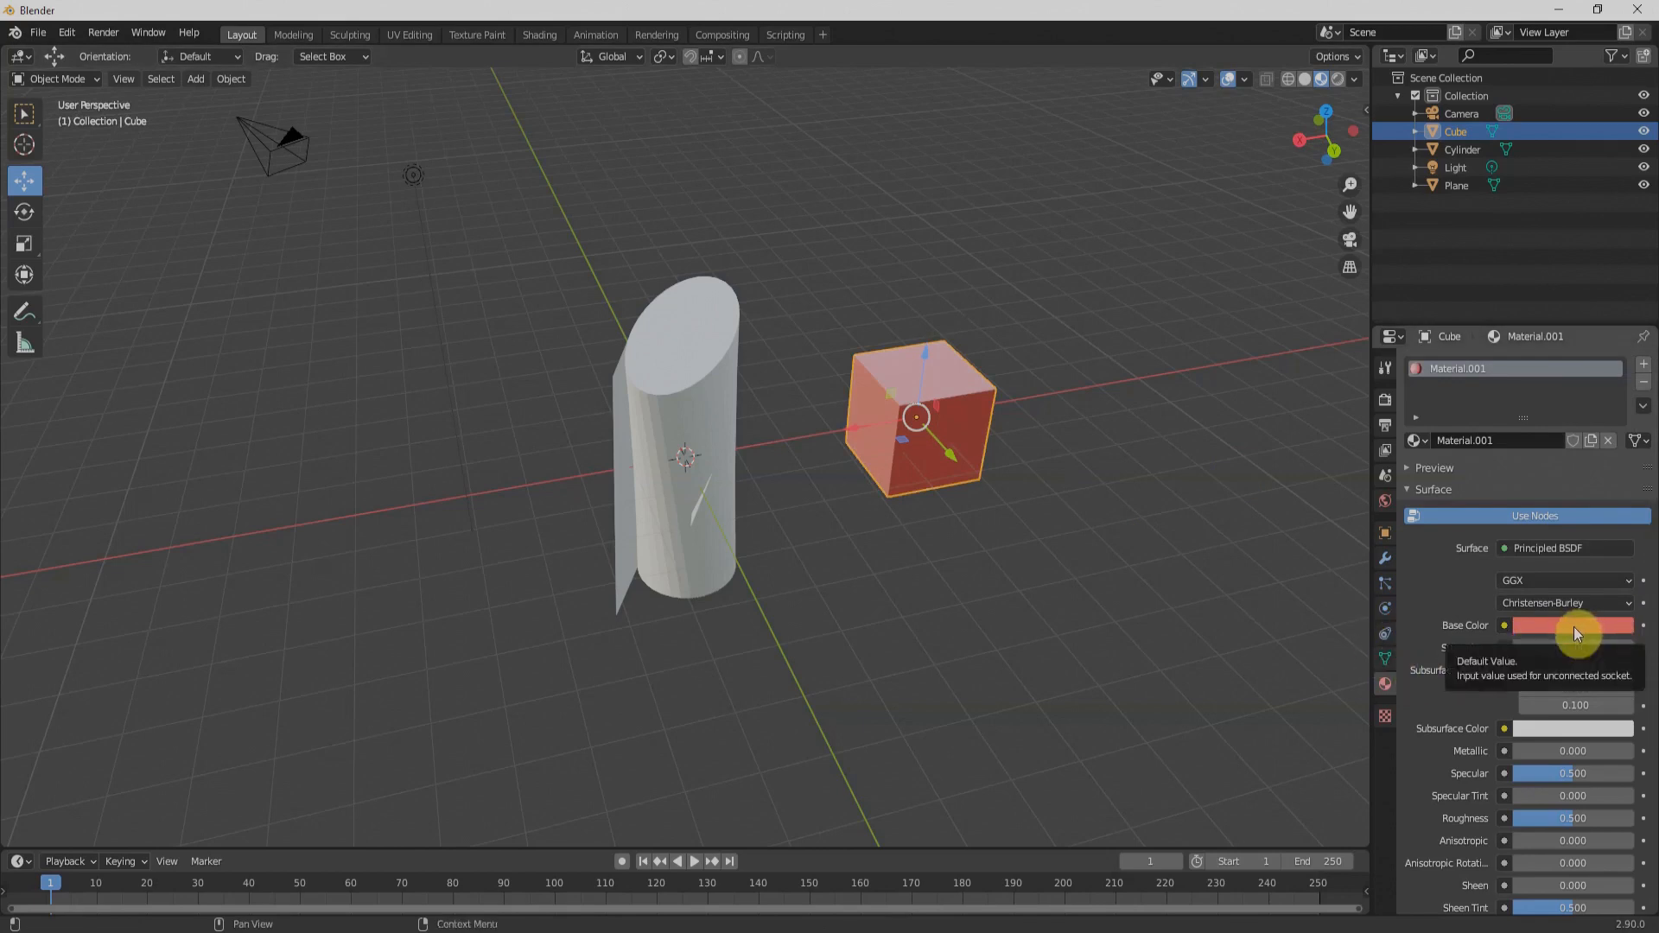
- Assign an Image Texture to the cube material's base color and switch the viewport shading to Rendered
left_click(1505, 626)
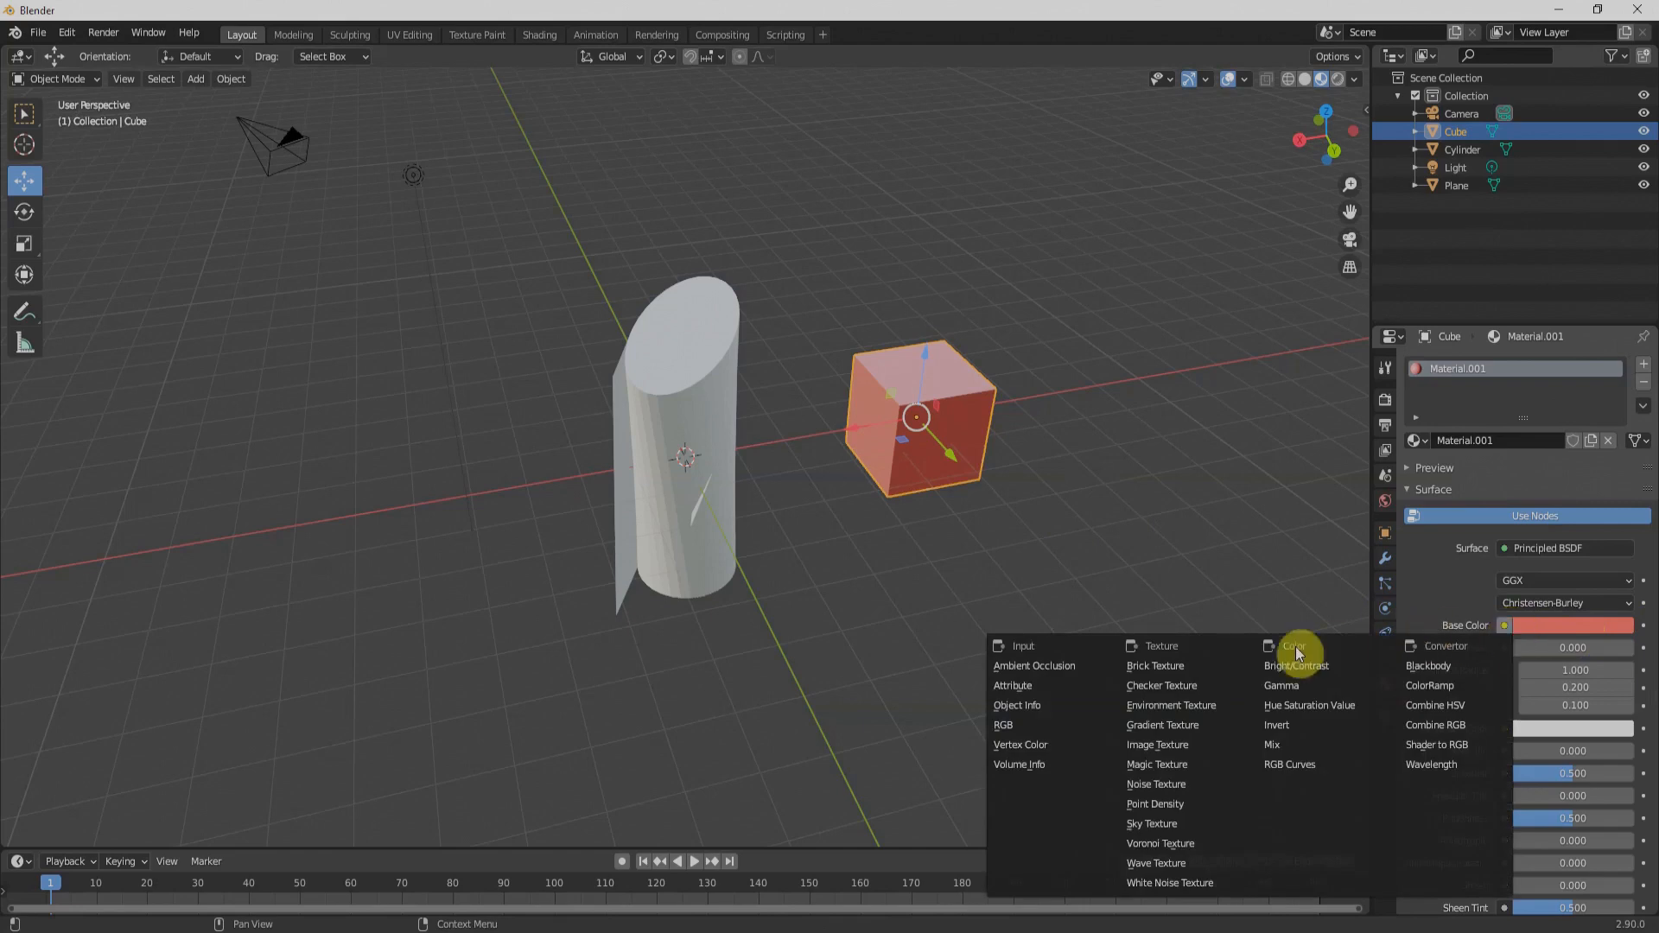
left_click(1164, 743)
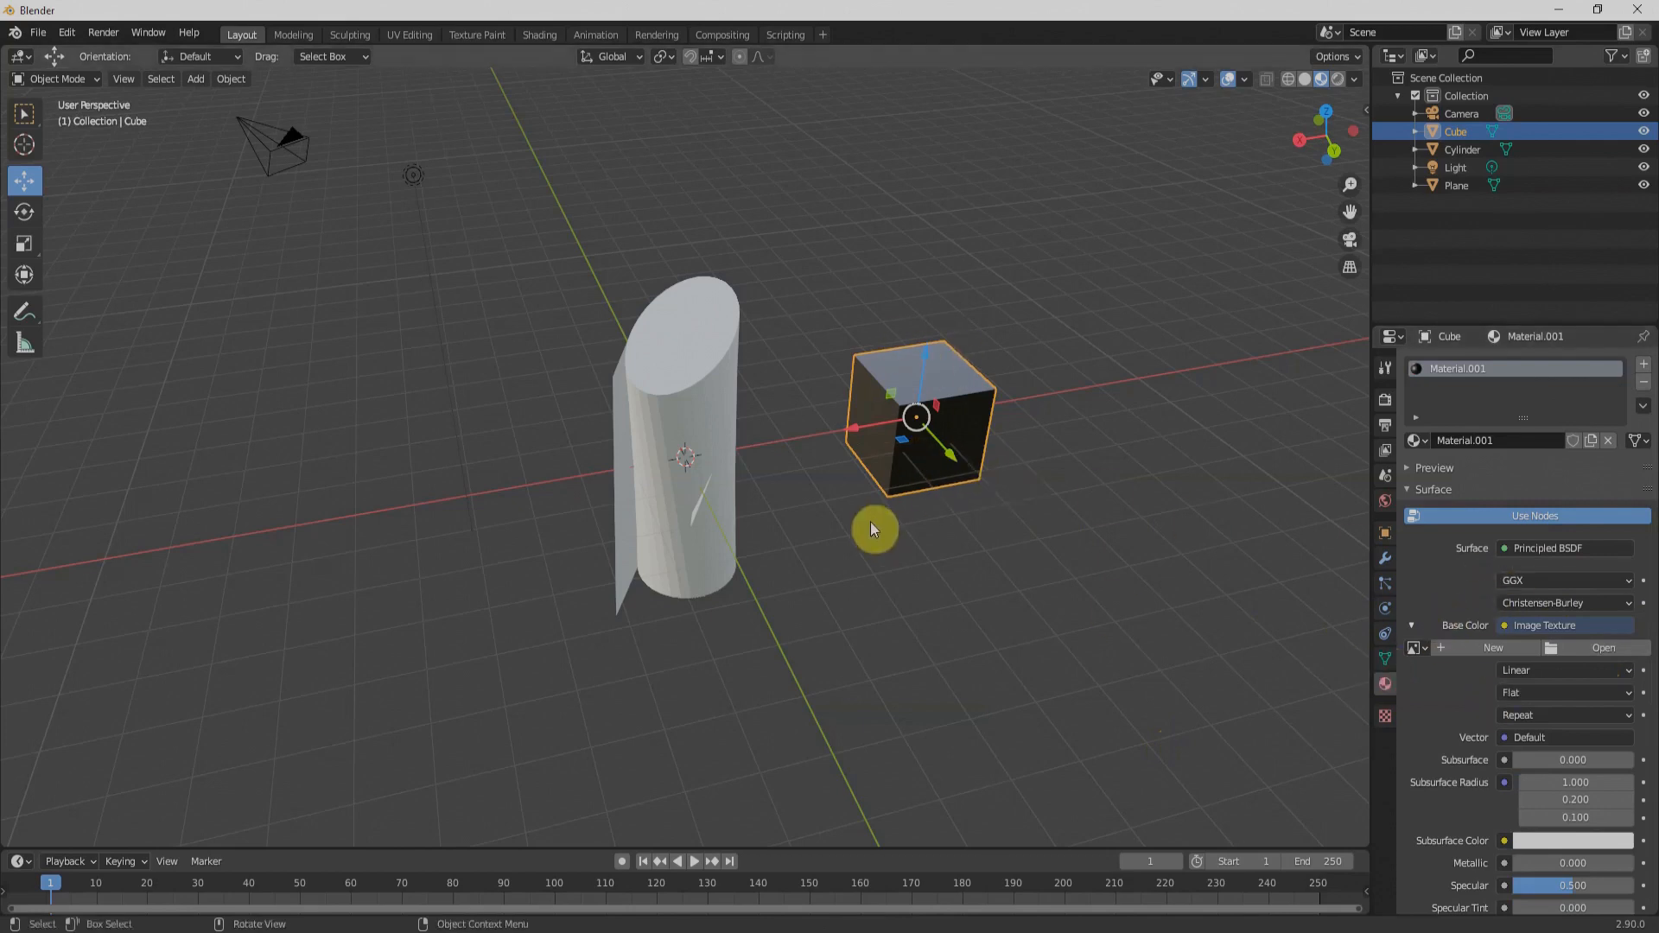
key("z")
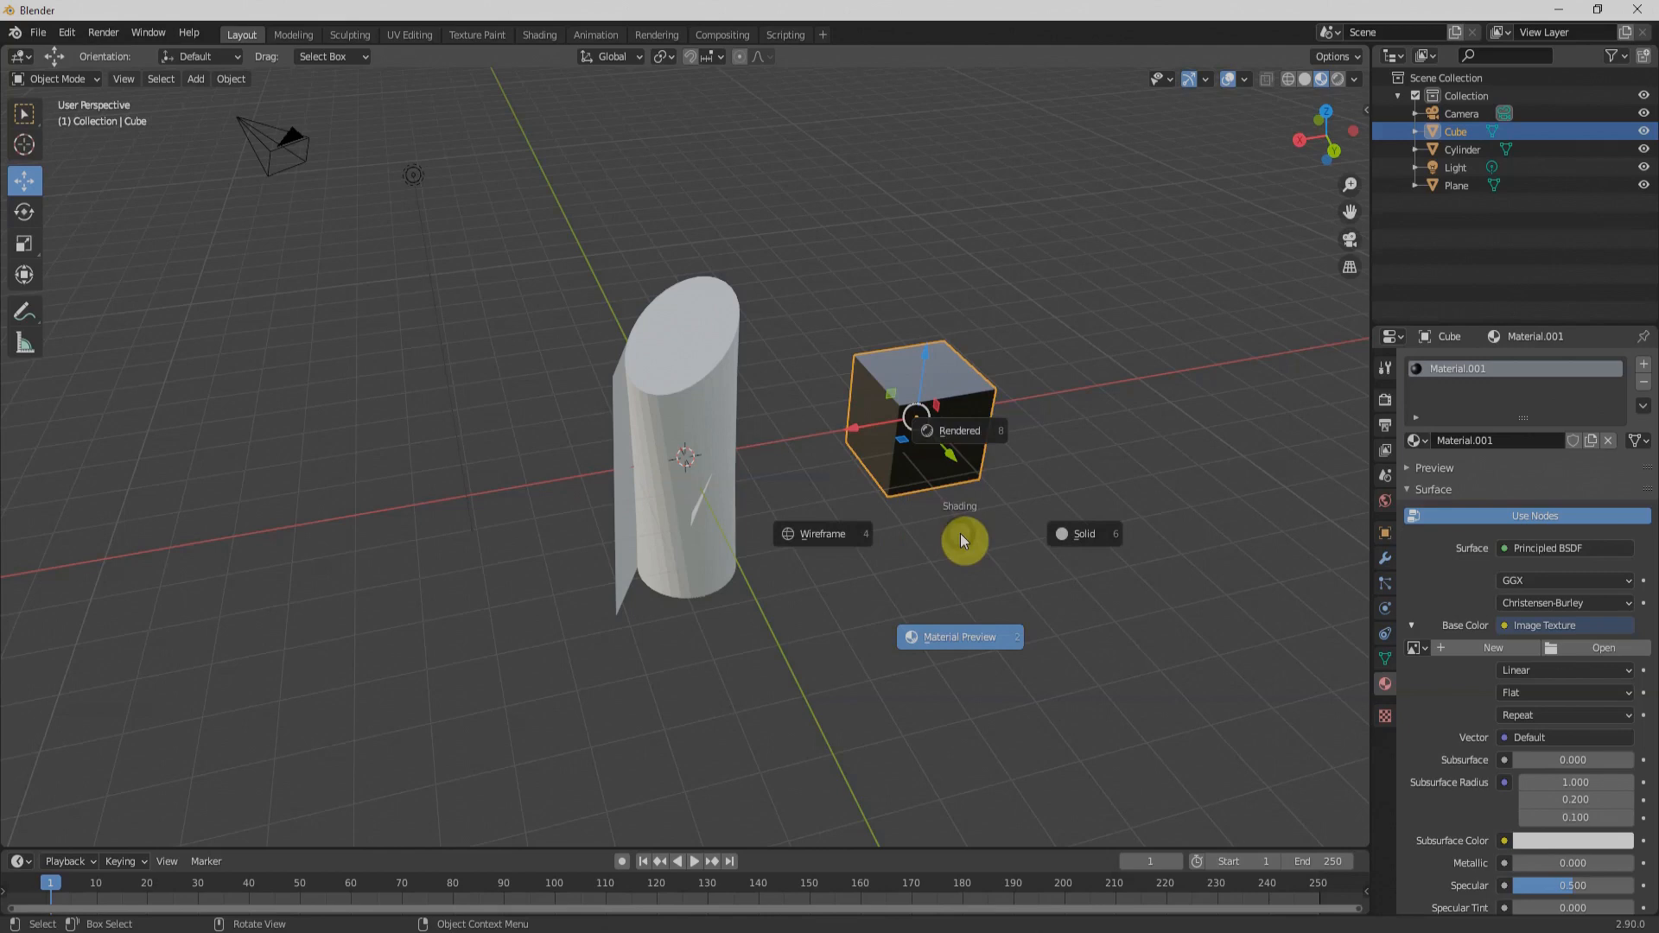
left_click(952, 439)
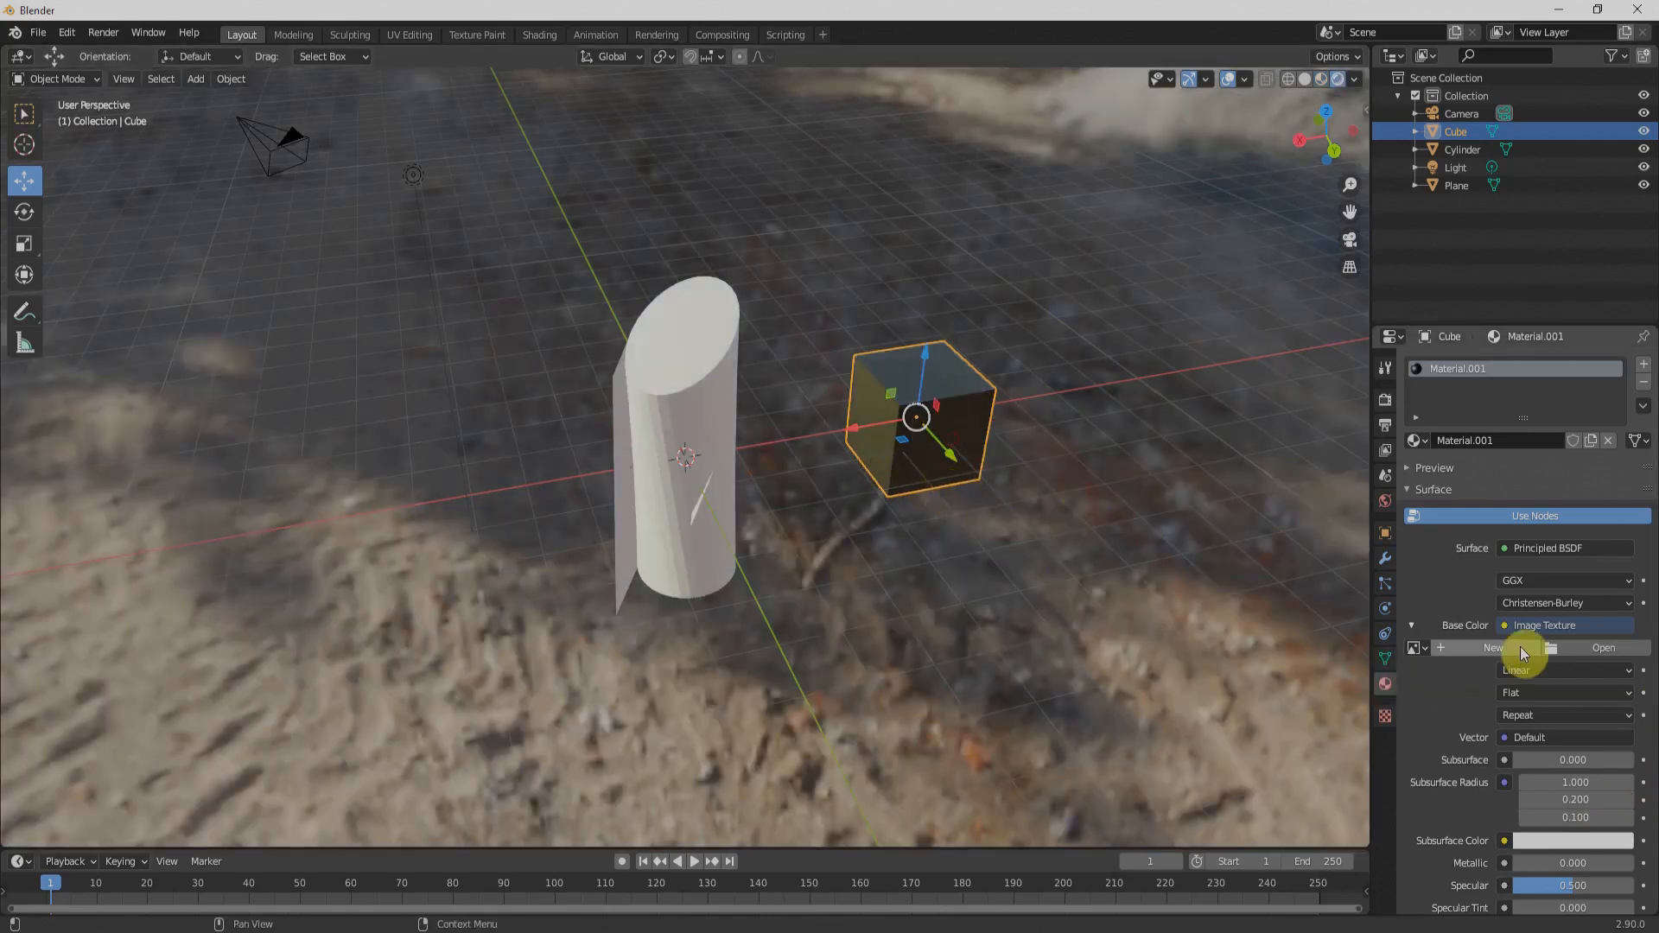
- Load IMG_20200812_104044.jpg from the Desktop folder as the cube's base color texture image
left_click(1578, 644)
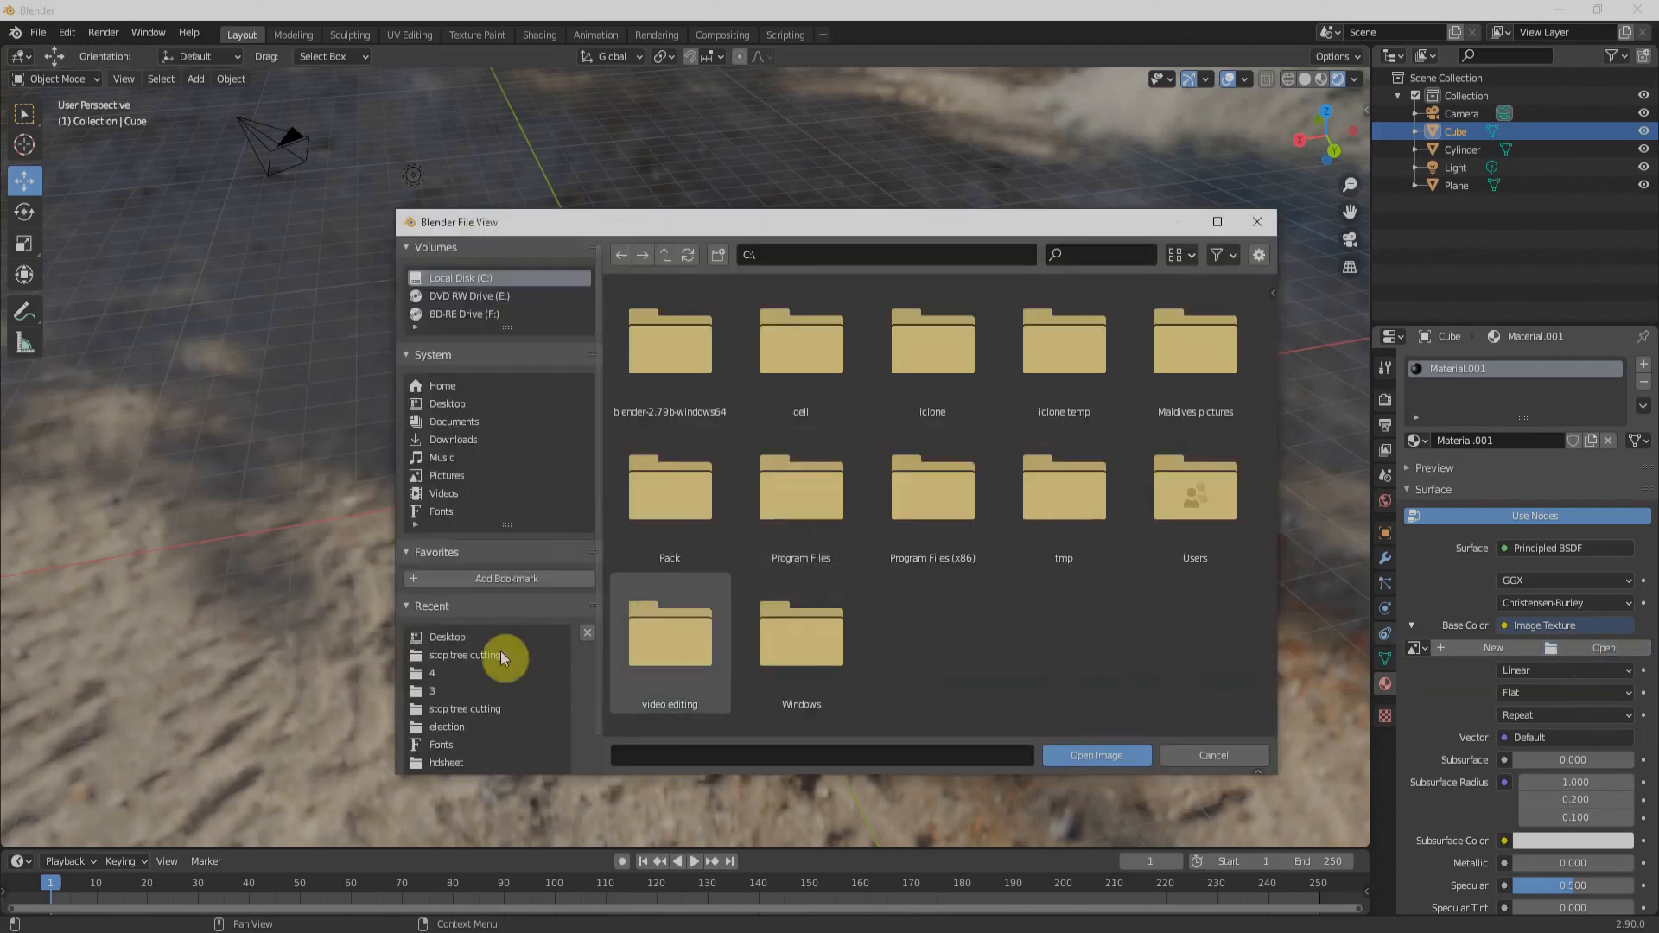
left_click(442, 639)
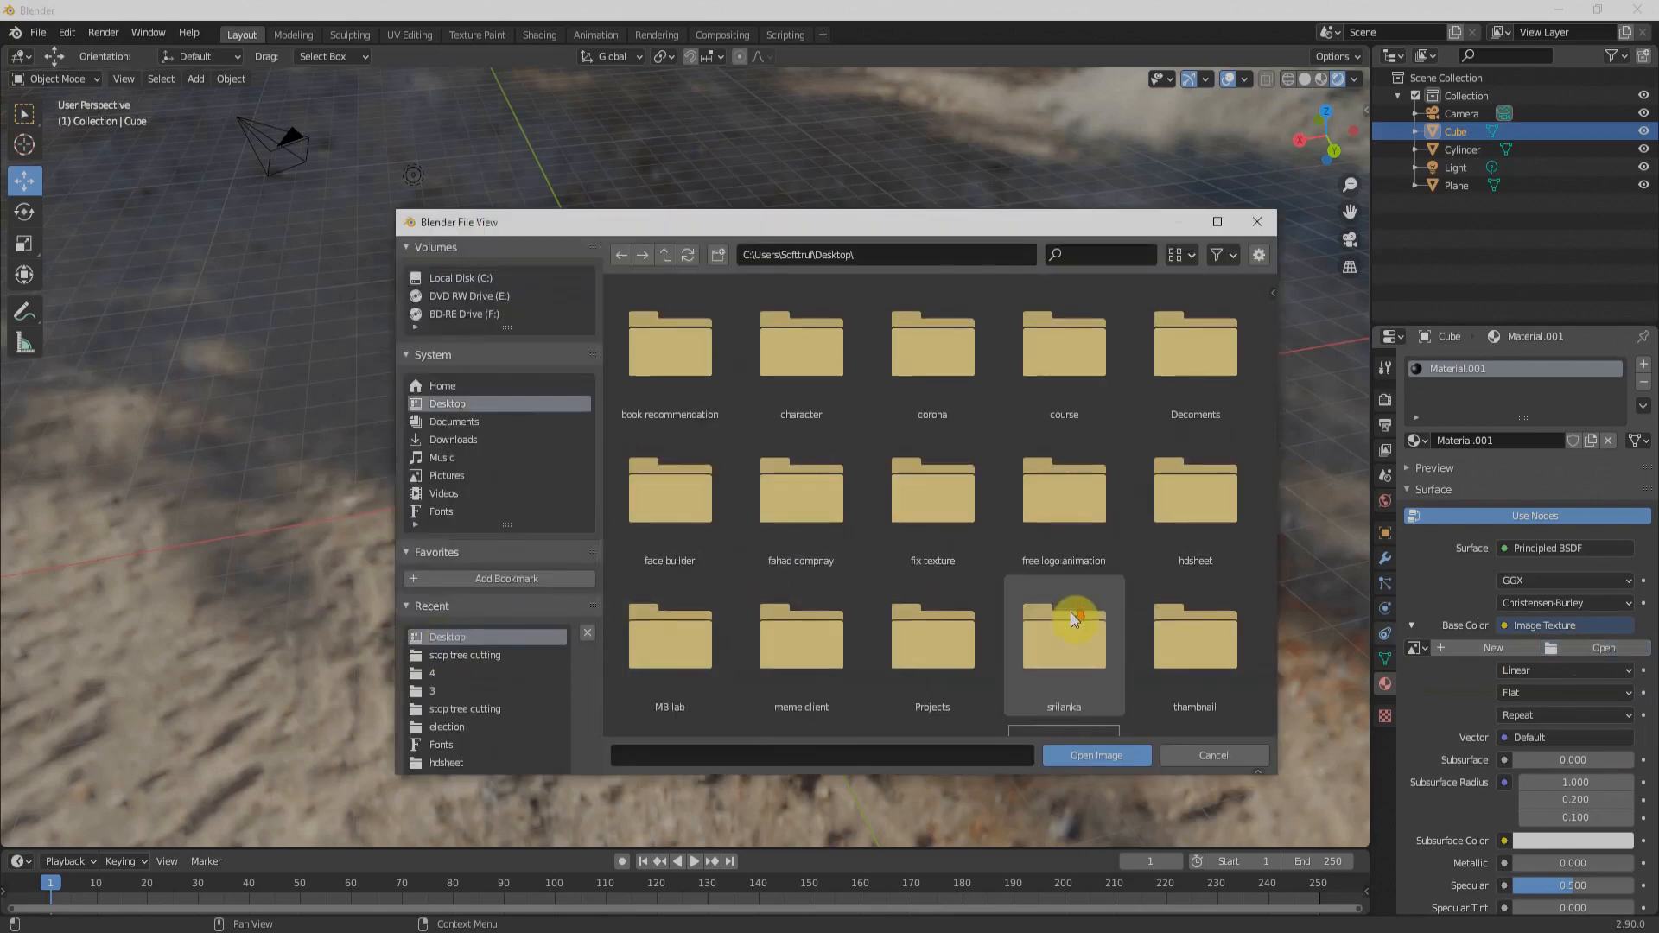
scroll(1063, 618, "down", 3)
double_click(1201, 546)
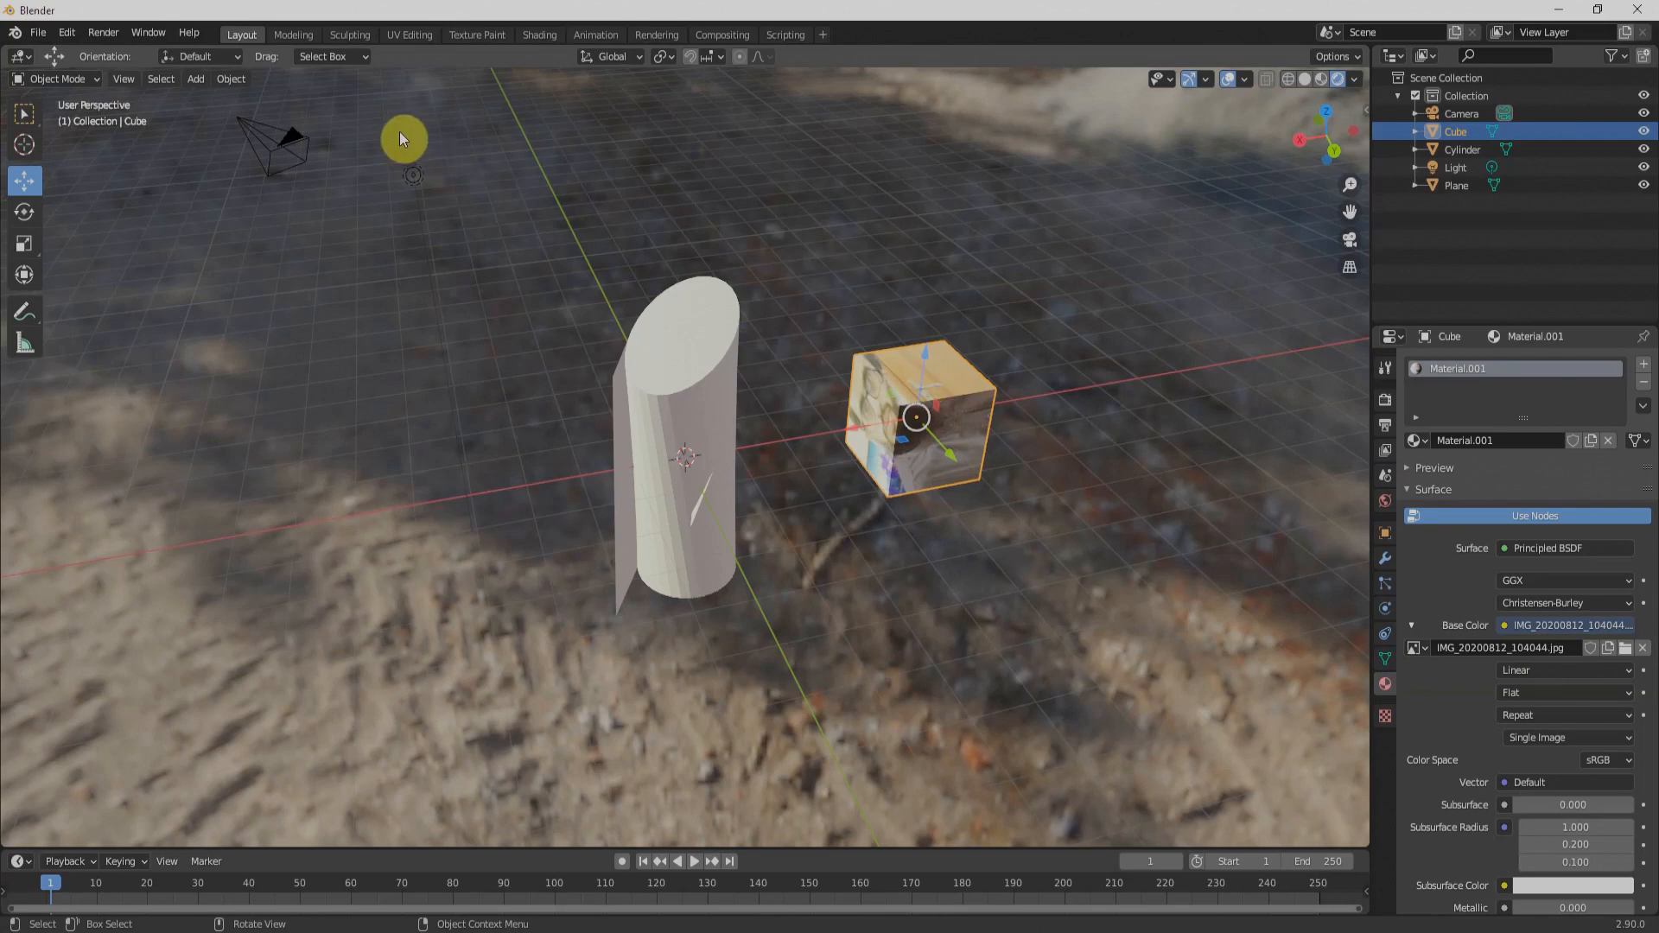
- Switch to the UV Editing workspace and unwrap the whole cube with Project From View, seen from its front and top
left_click(408, 35)
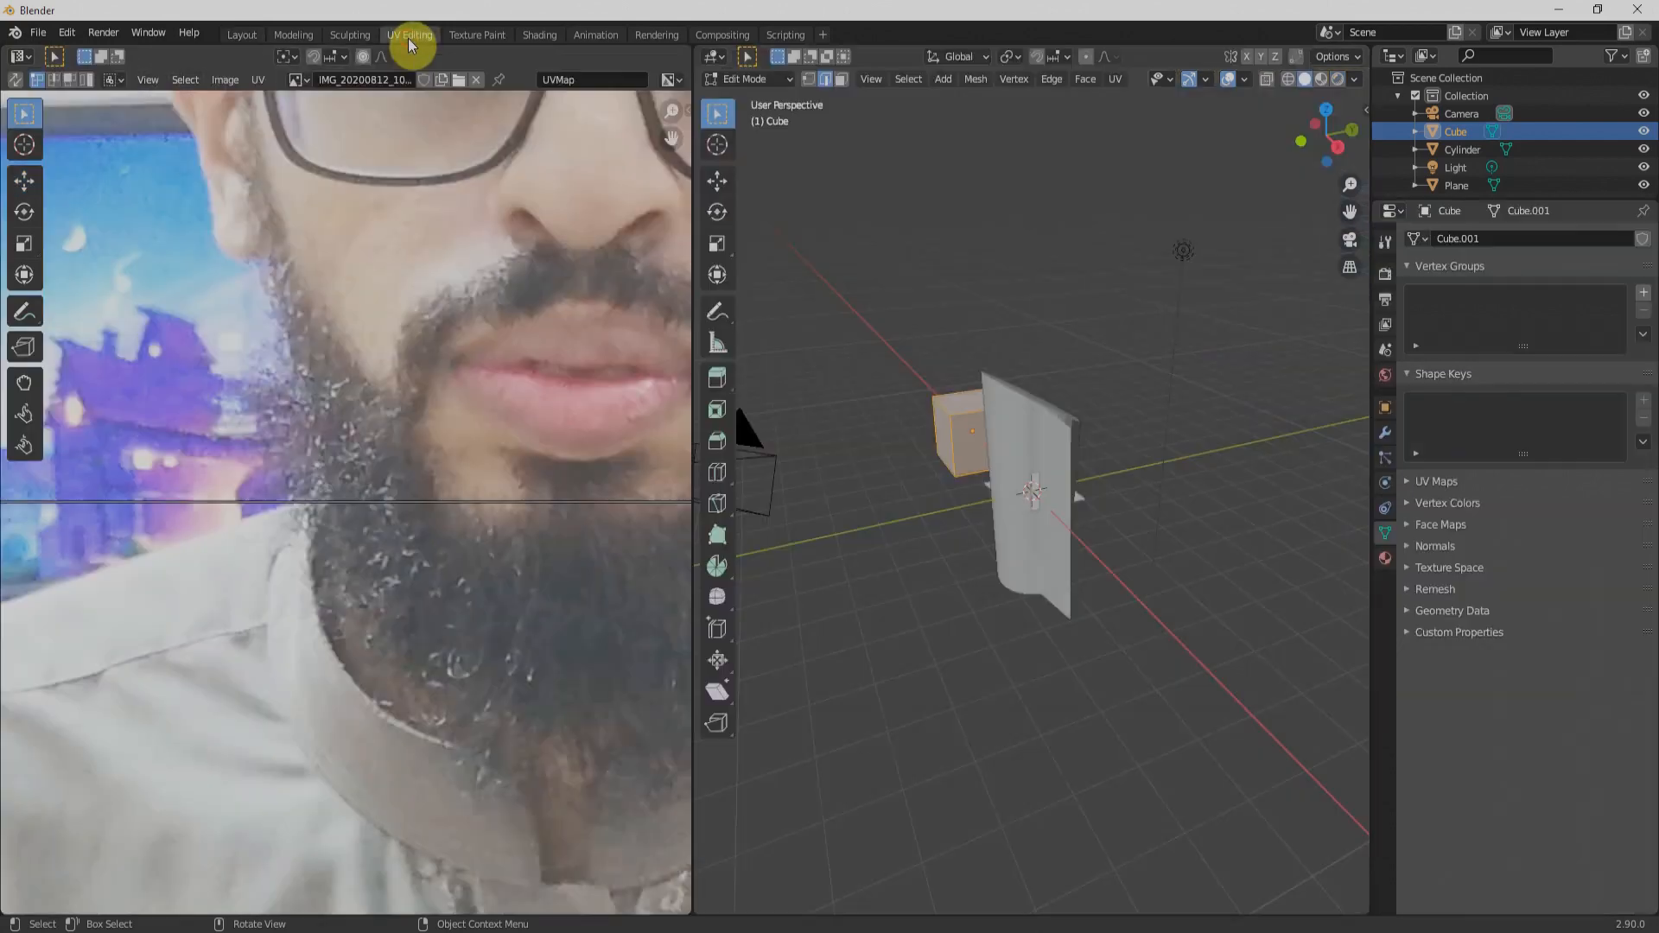
scroll(374, 493, "down", 2)
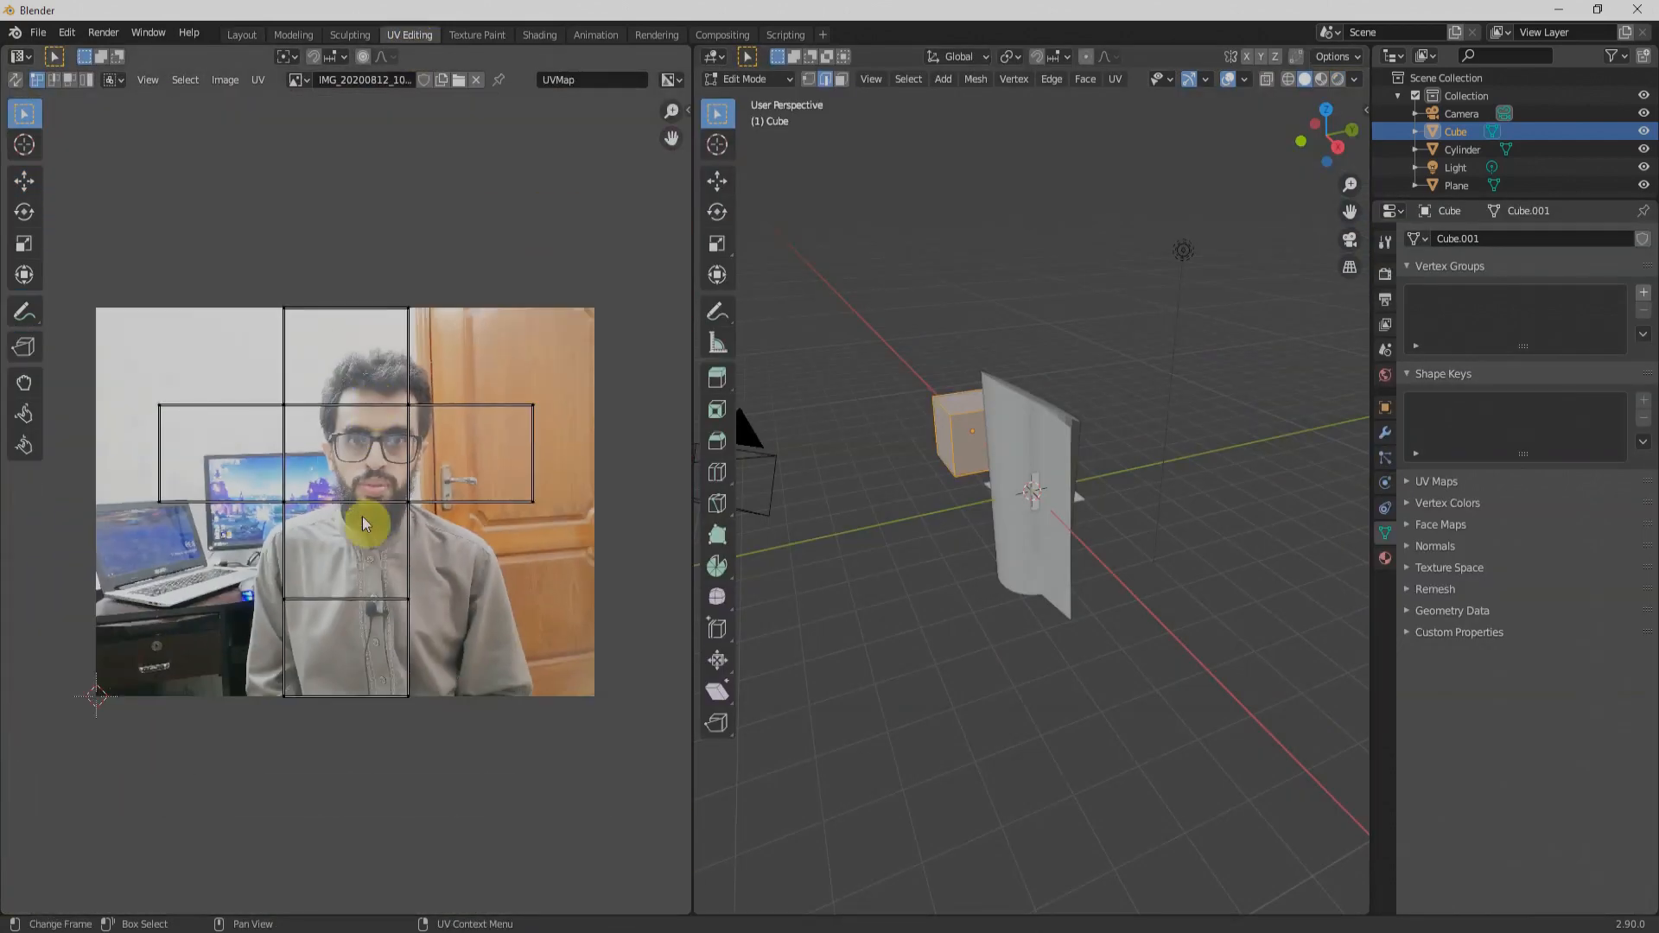
middle_click_drag(1188, 527, 1074, 585)
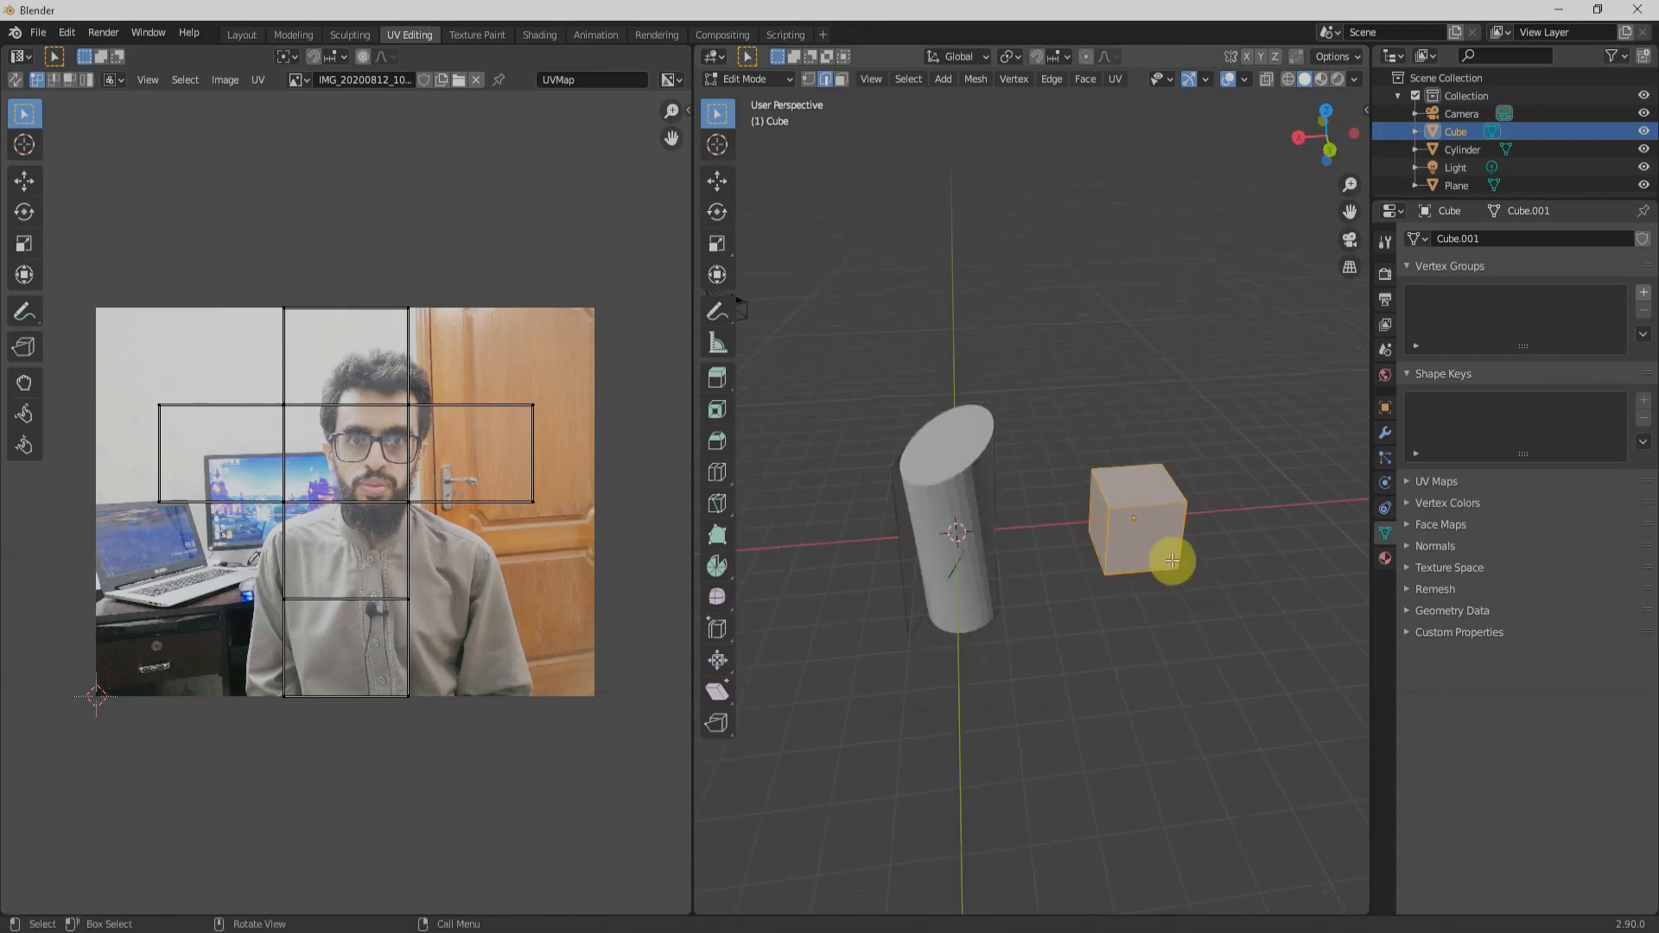
key("1")
key("u")
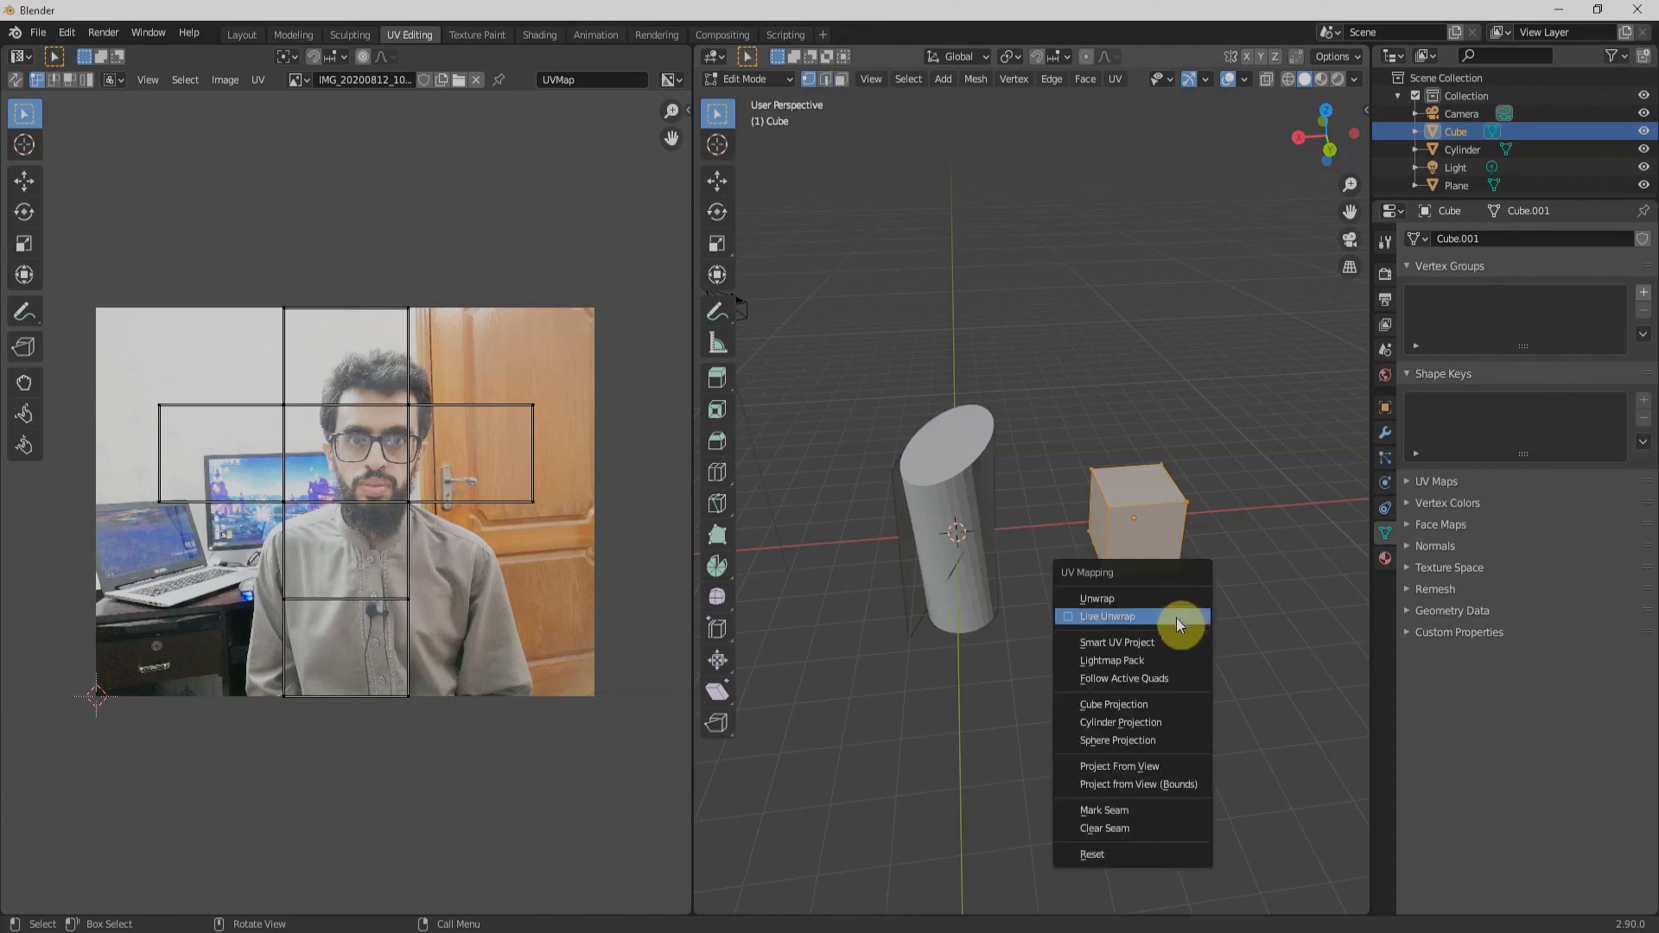
left_click(1149, 770)
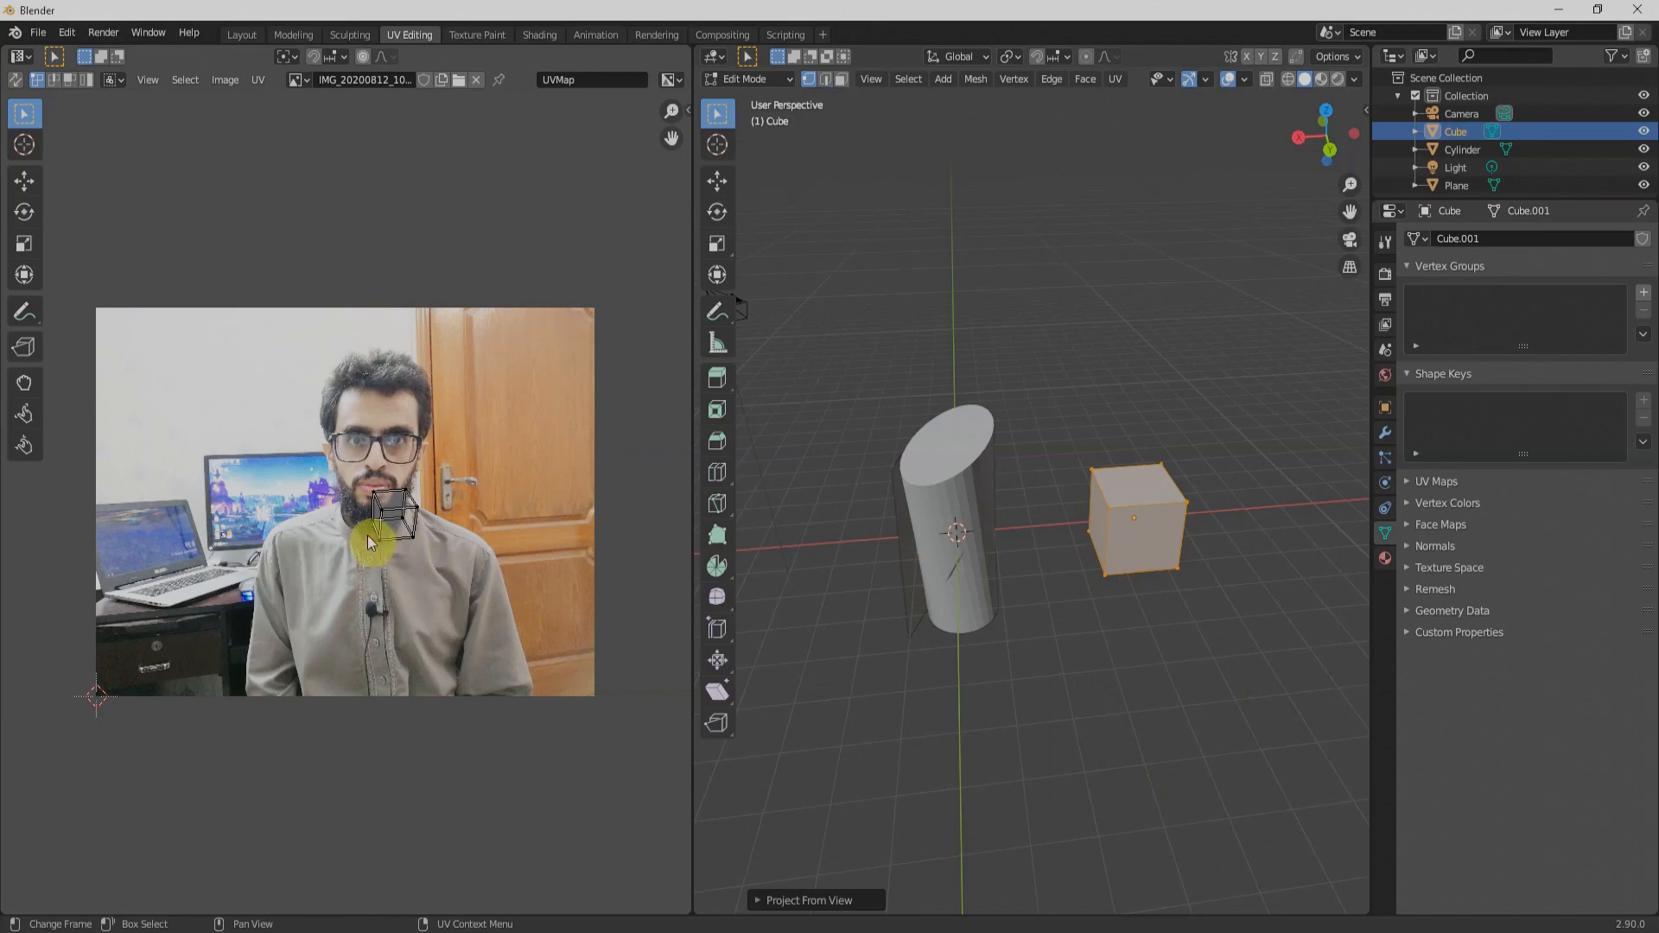
- Scale up the cube's whole UV layout until it covers most of the image, and return to the Layout workspace
key("a")
key("s")
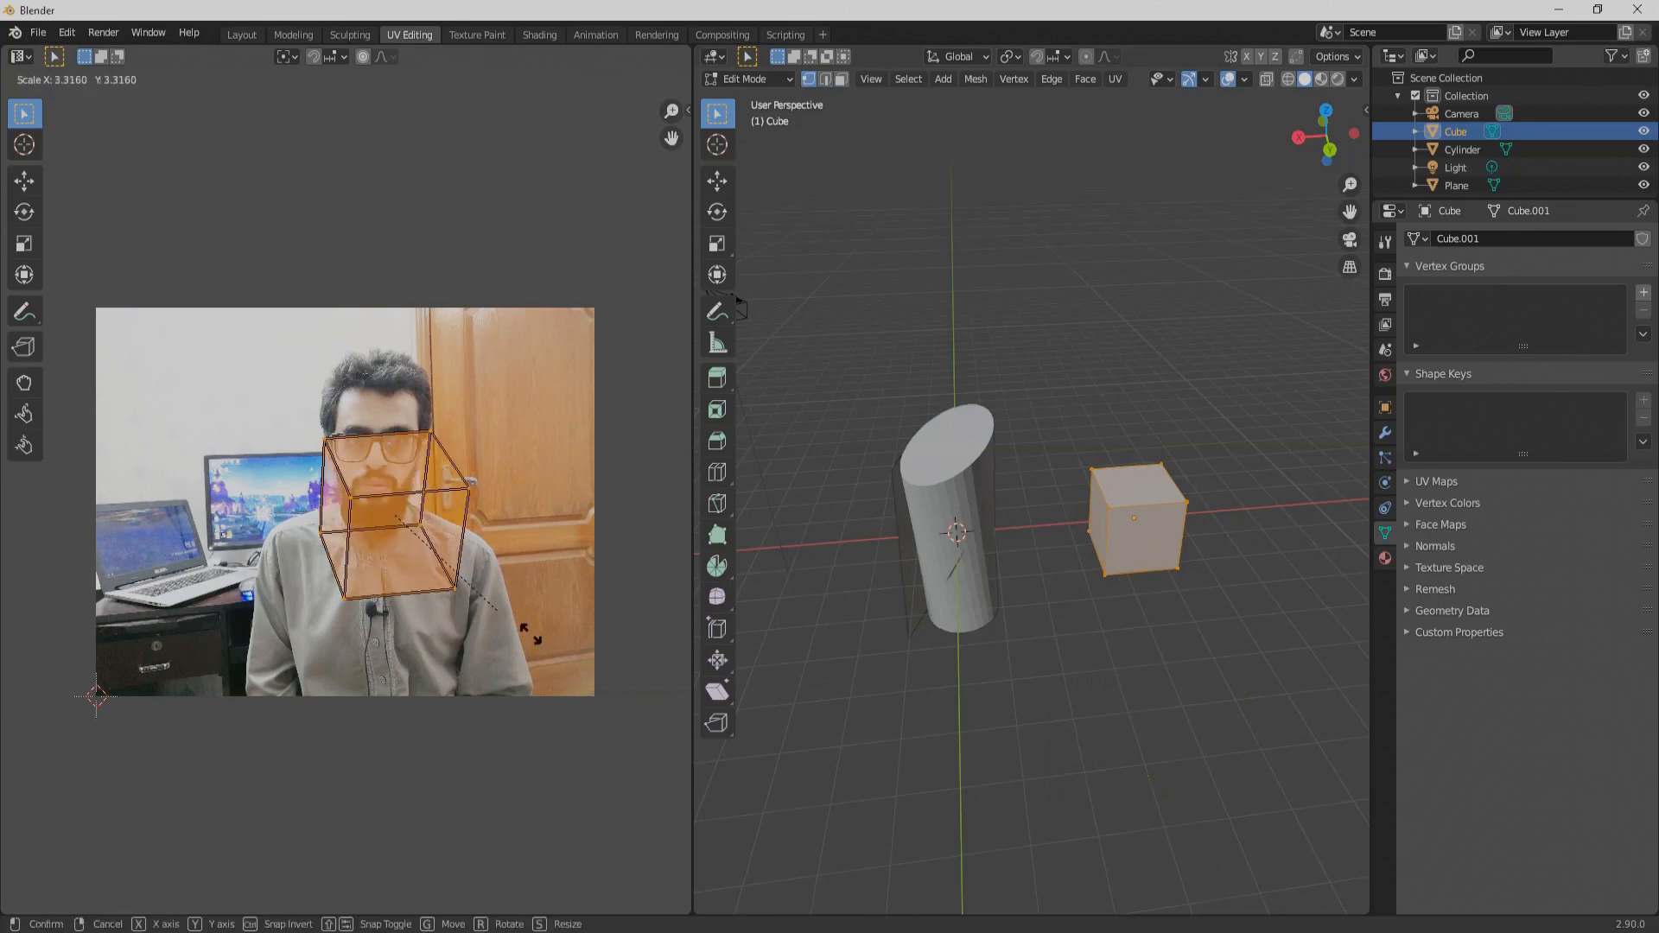
left_click(667, 699)
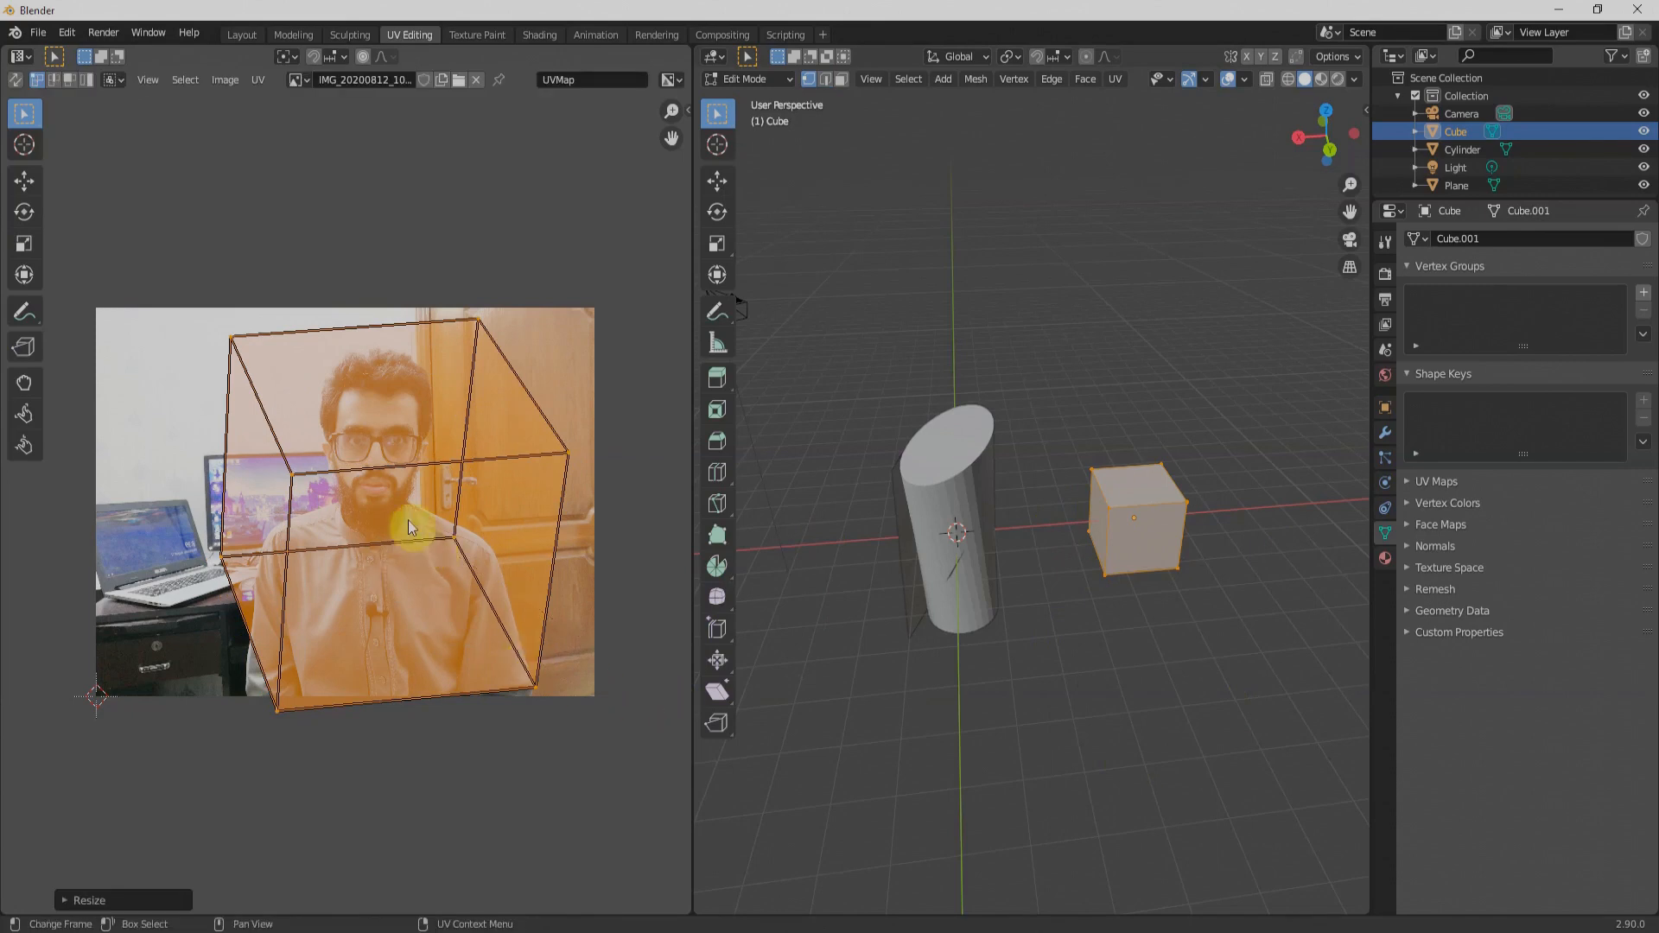
left_click(243, 36)
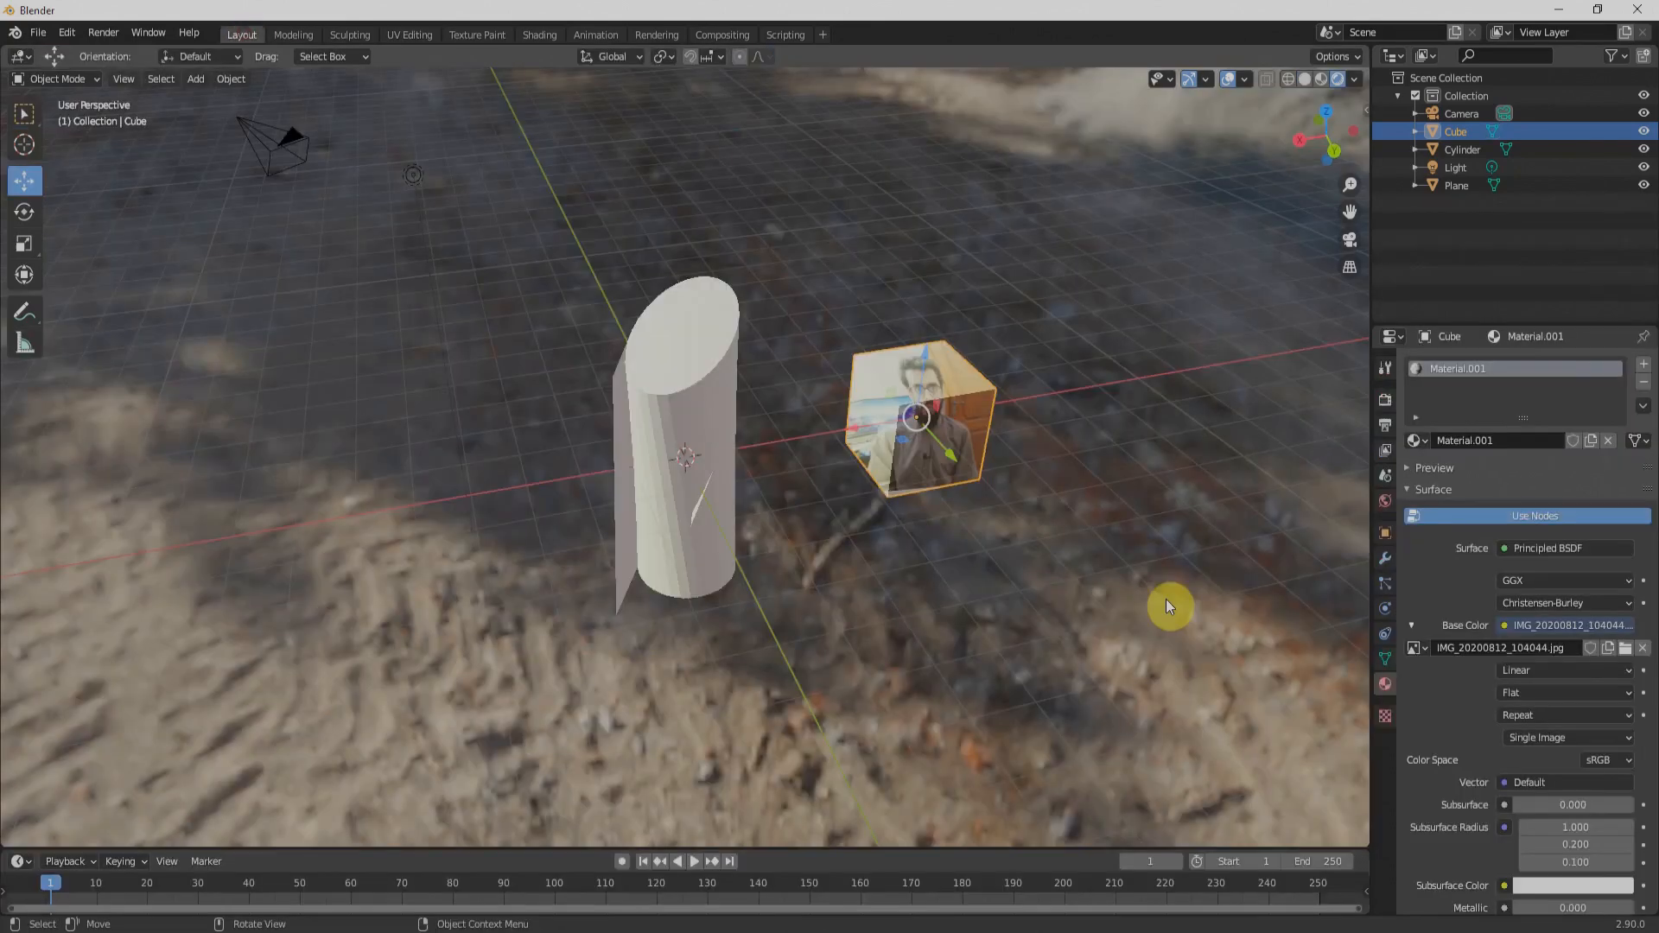
scroll(956, 417, "up", 2)
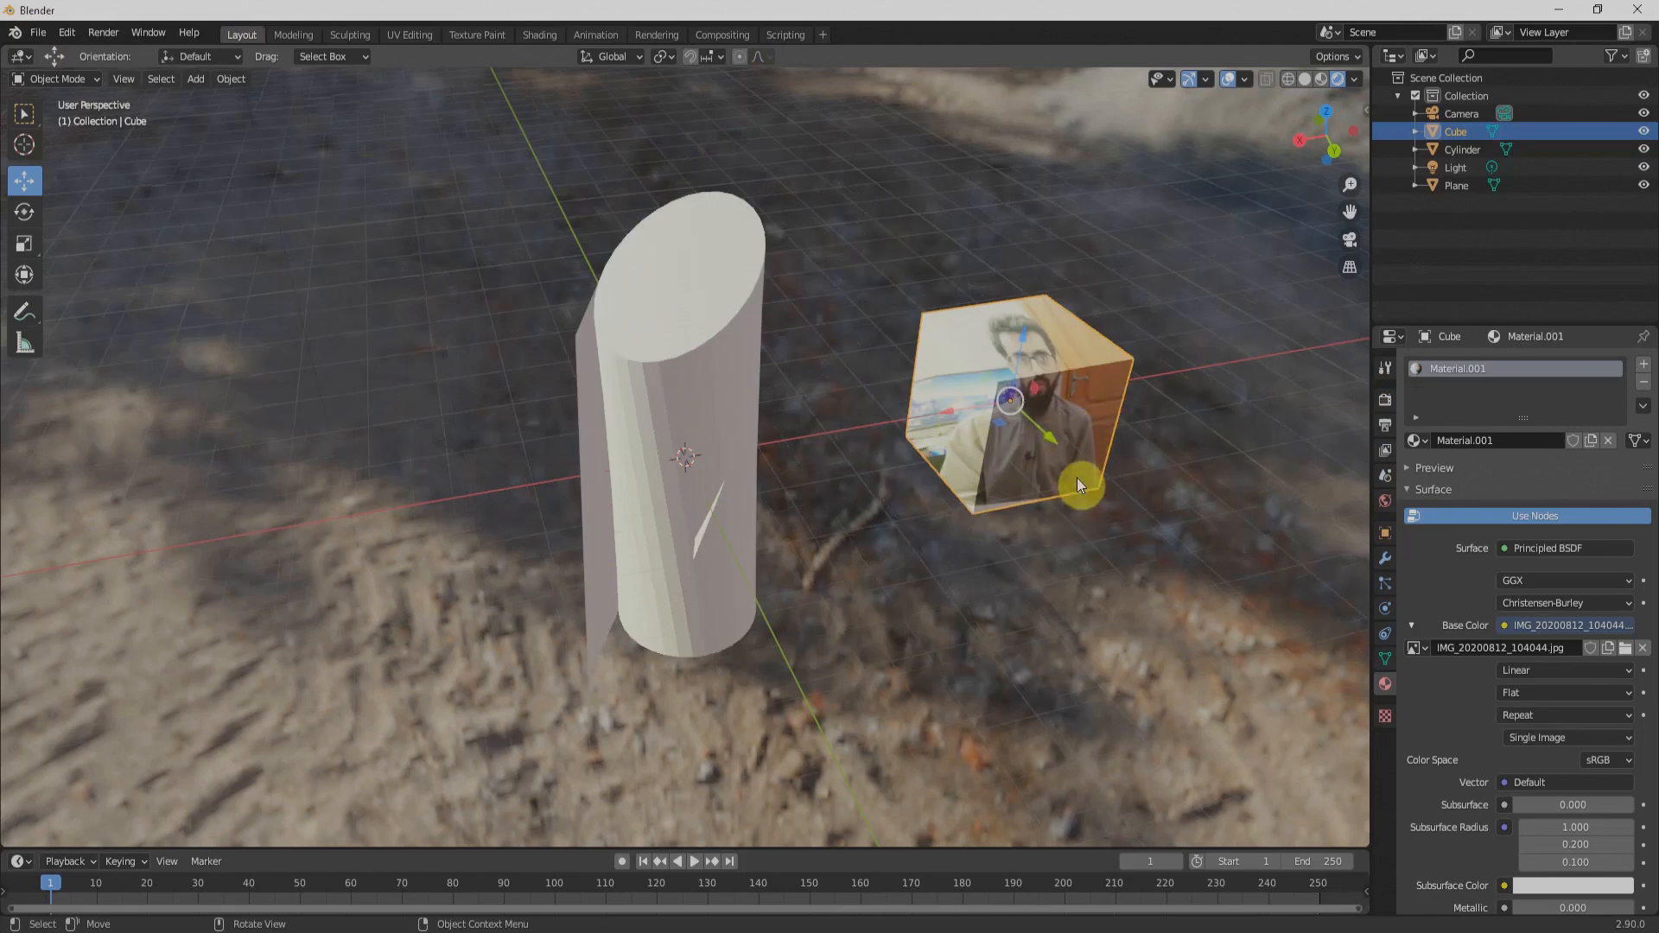
- Switch the viewport shading to another mode and back to Rendered
key("z")
left_click(1015, 493)
key("z")
left_click(925, 396)
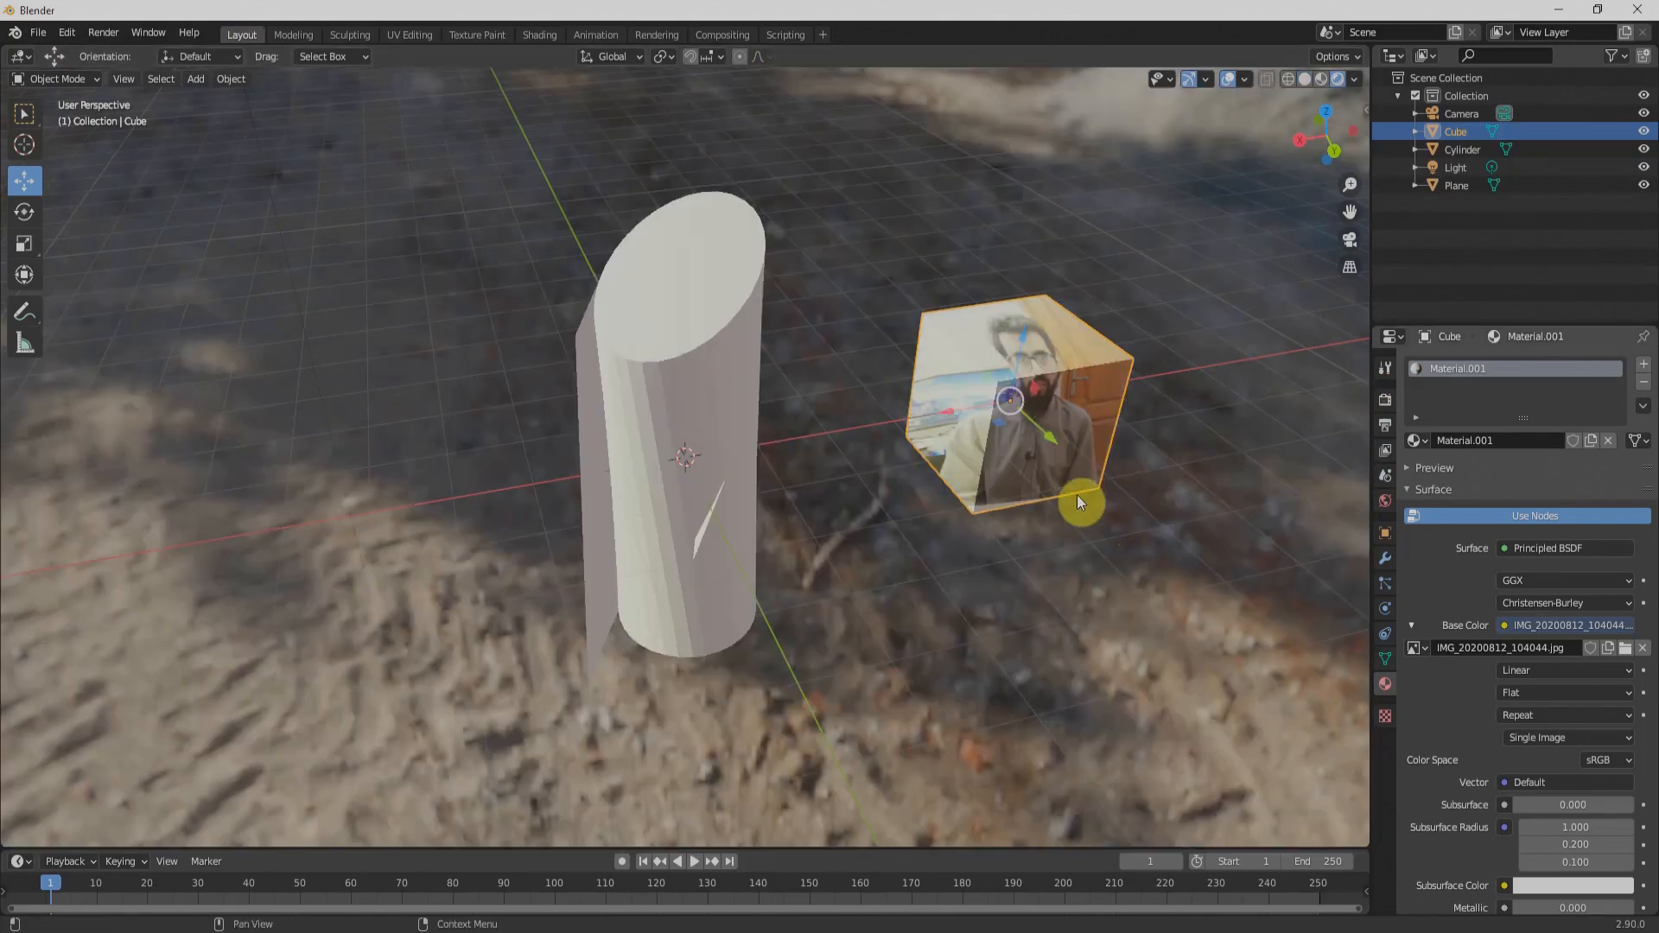
- Keyframe the Subsurface value of the cube's material at frame 1 and remove that keyframe
scroll(1462, 639, "down", 4)
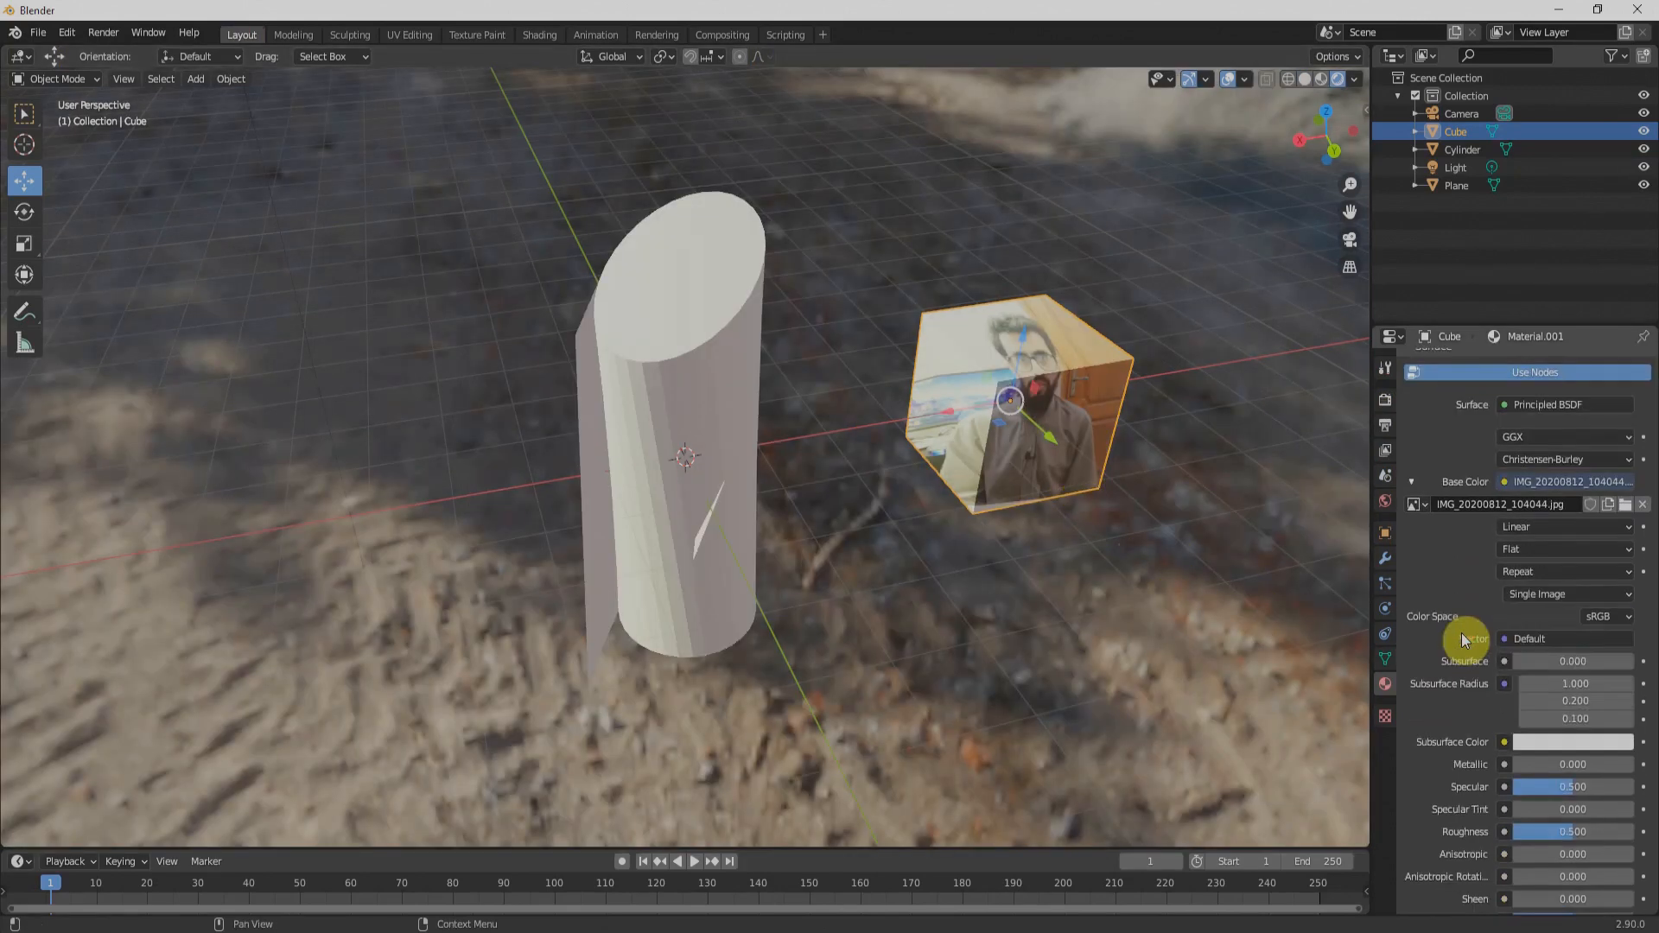
scroll(1465, 640, "up", 3)
scroll(1465, 639, "down", 5)
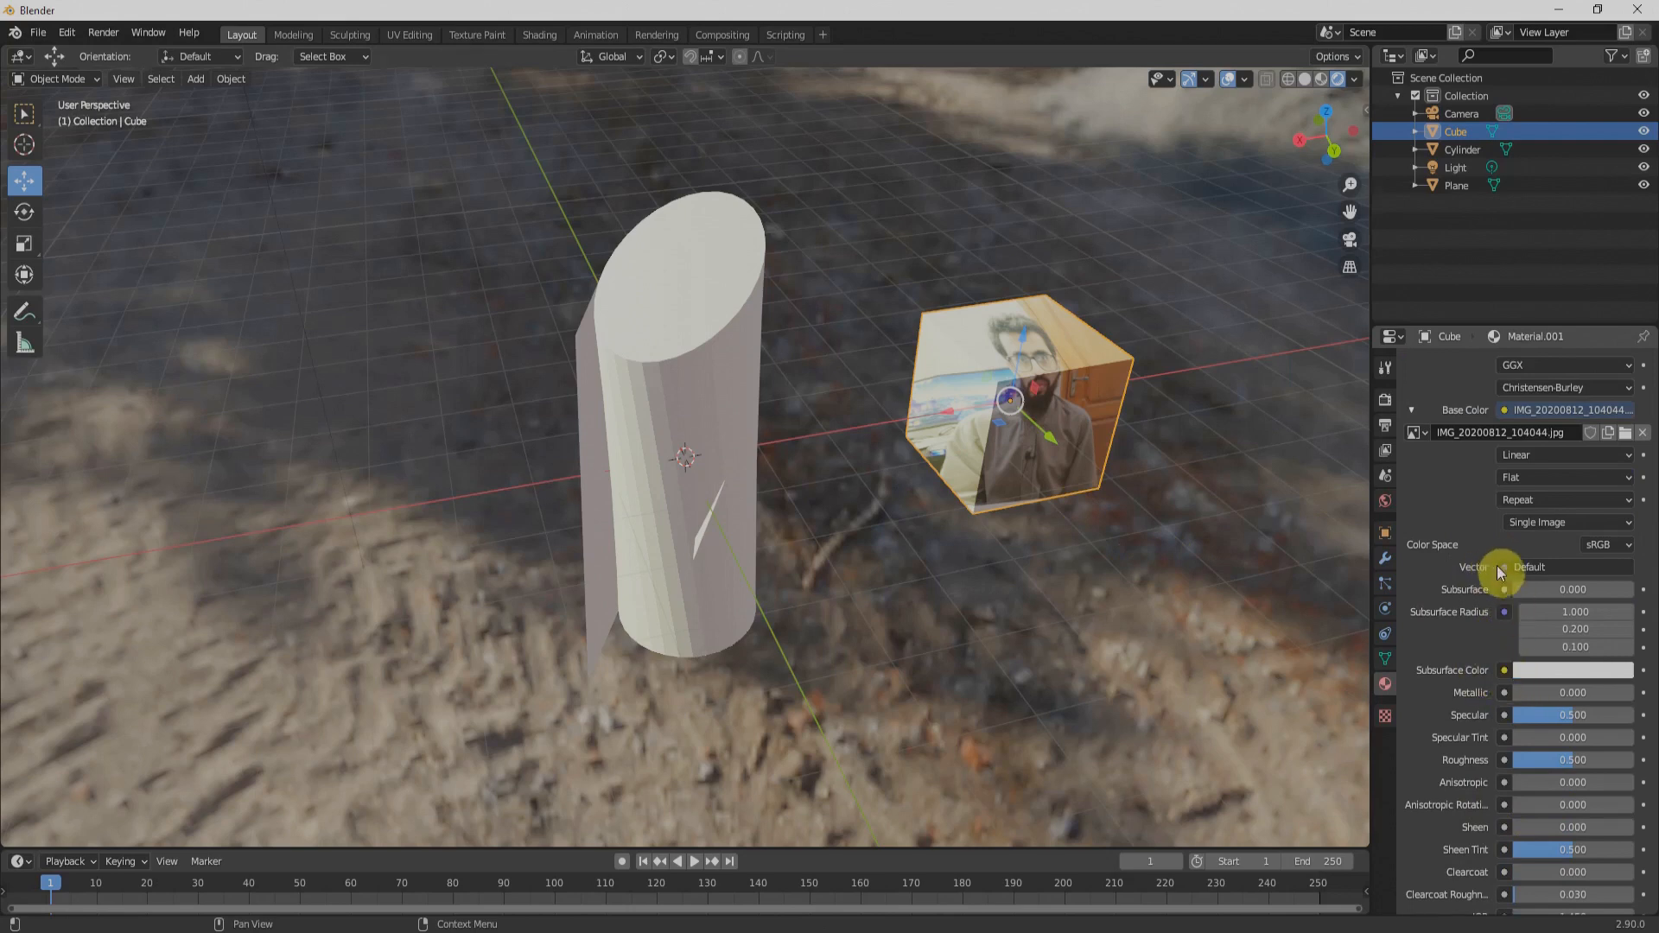
scroll(1490, 572, "up", 3)
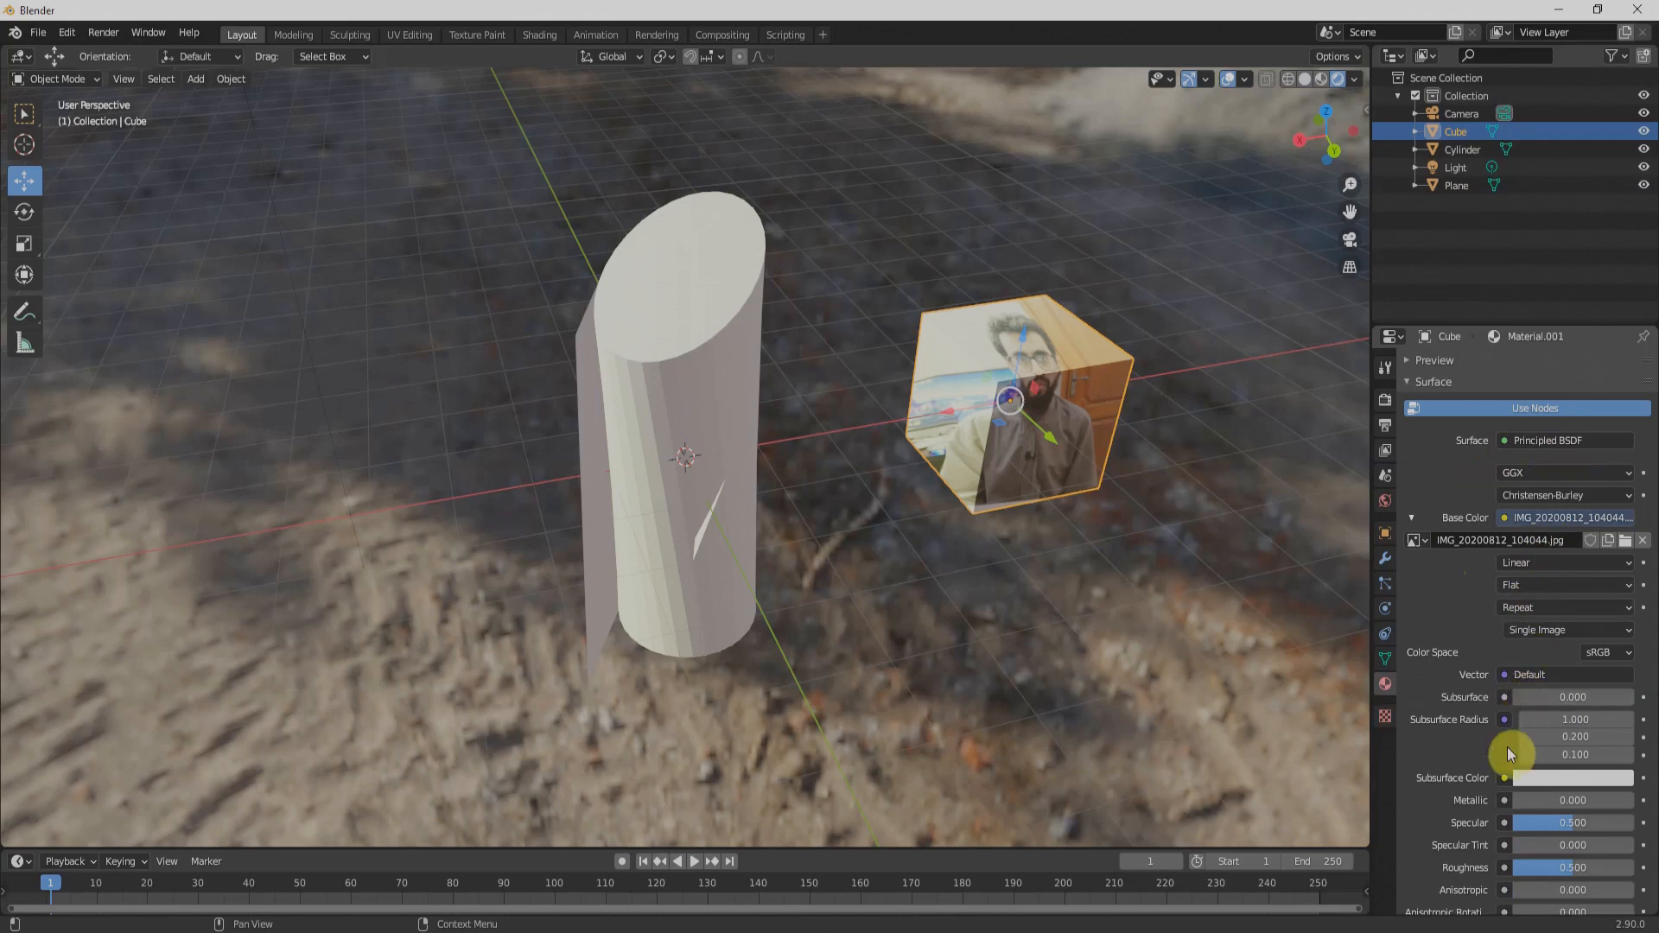
left_click(1644, 698)
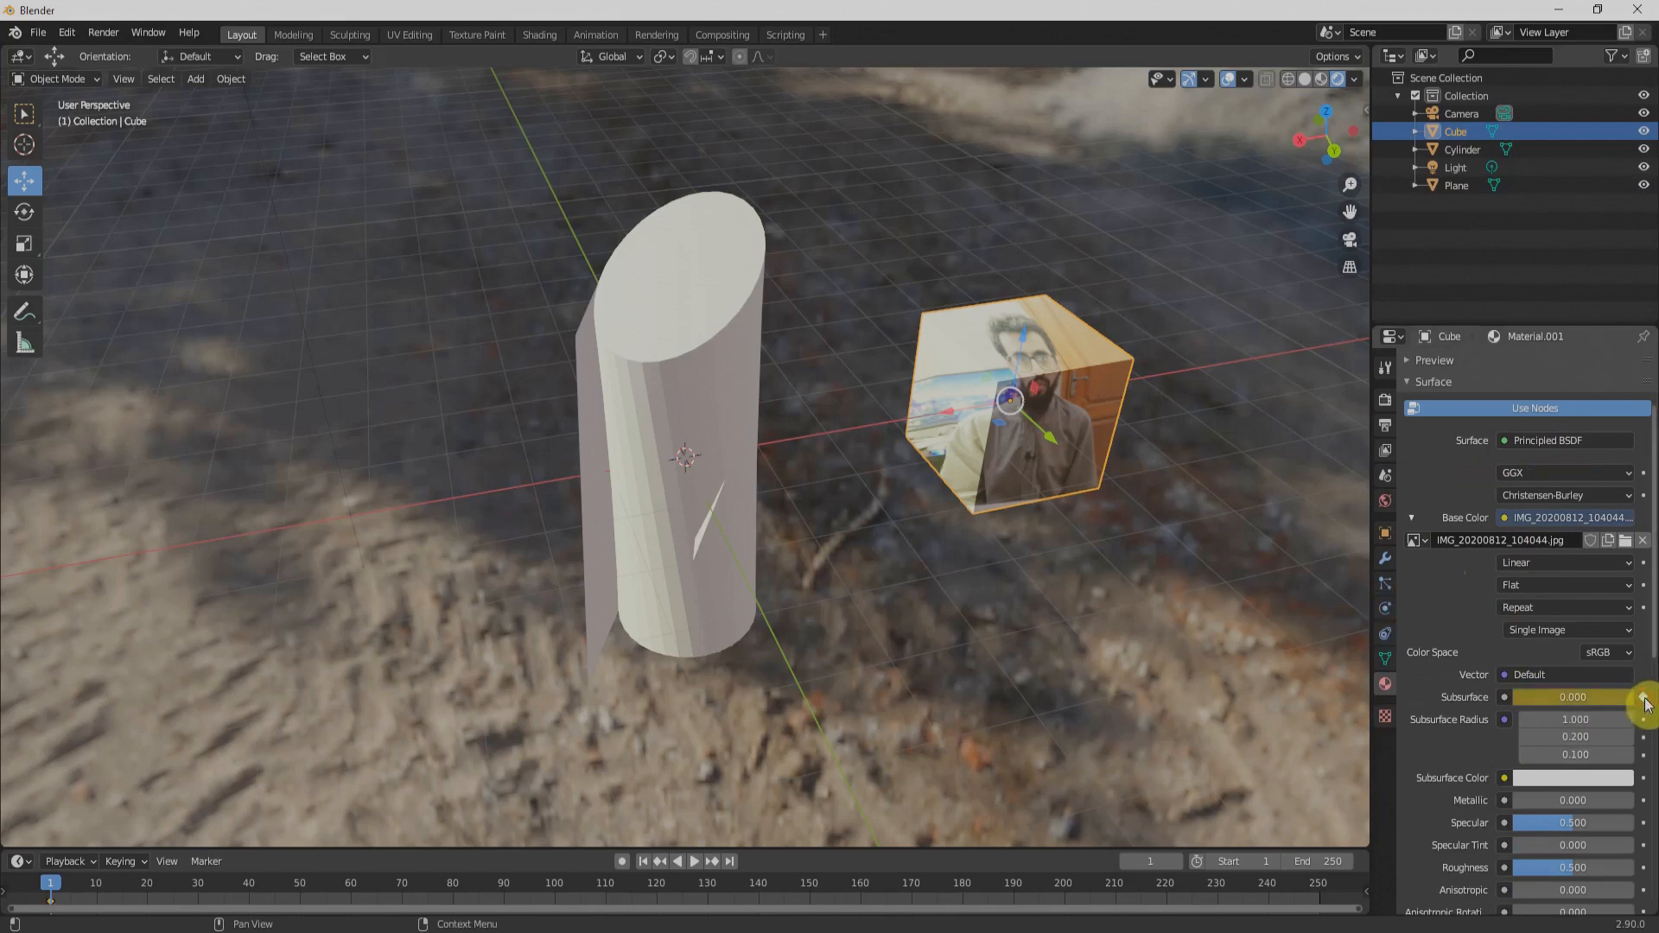
left_click(1645, 699)
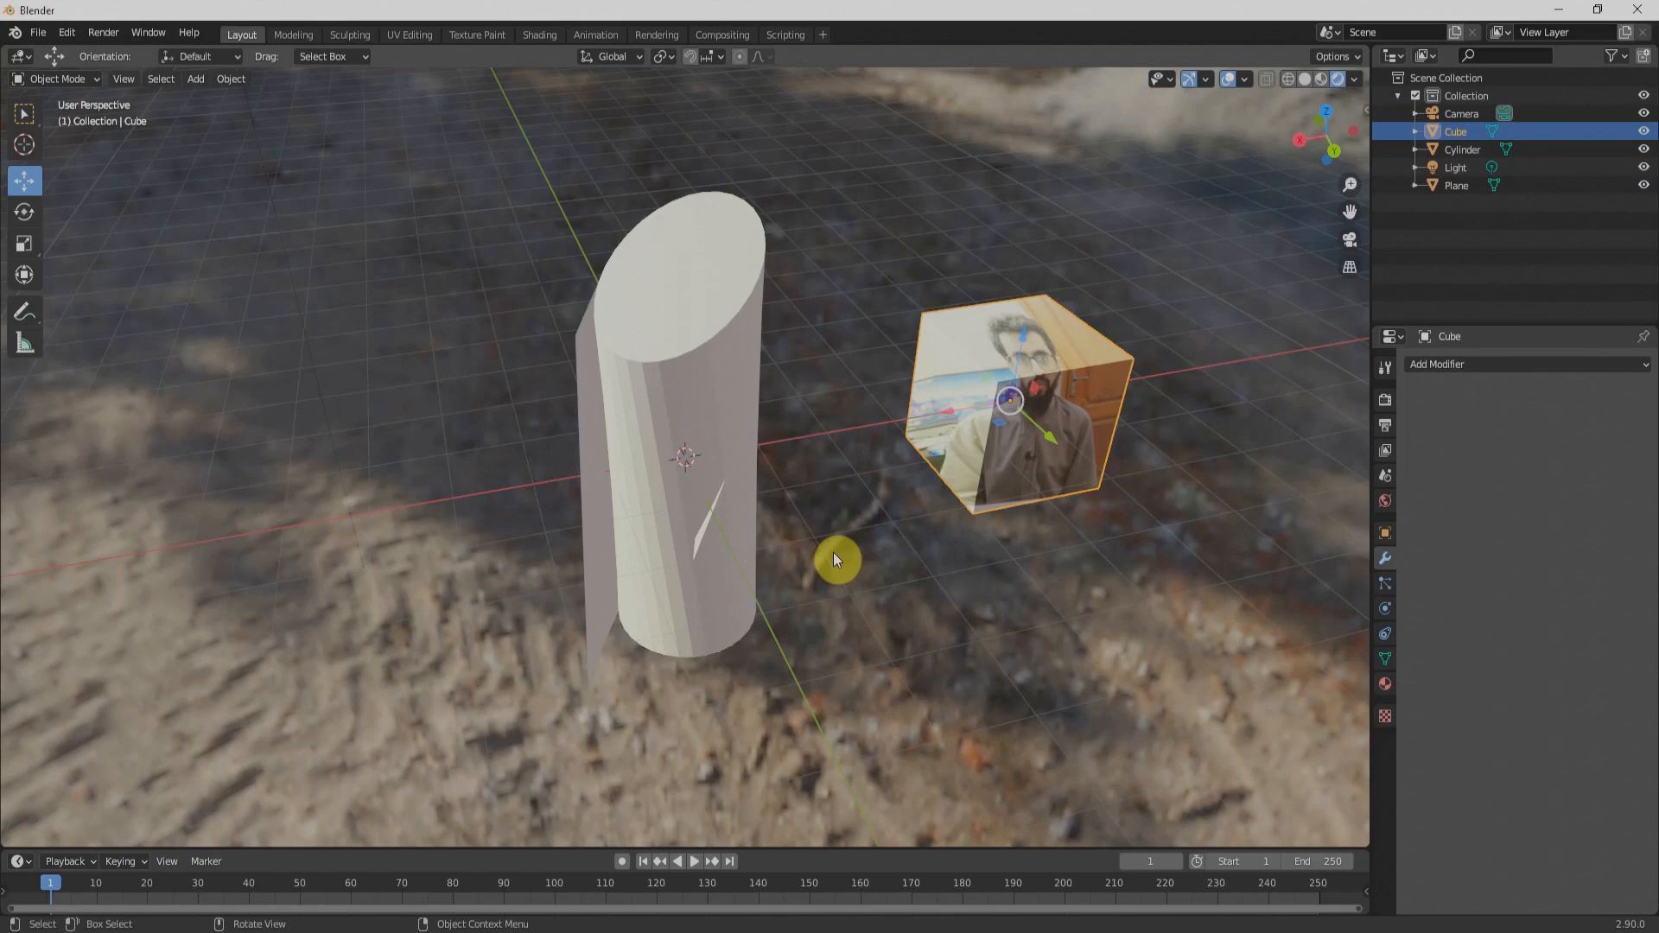
- Delete every object in the scene and add a new cube mesh
key("a")
key("x")
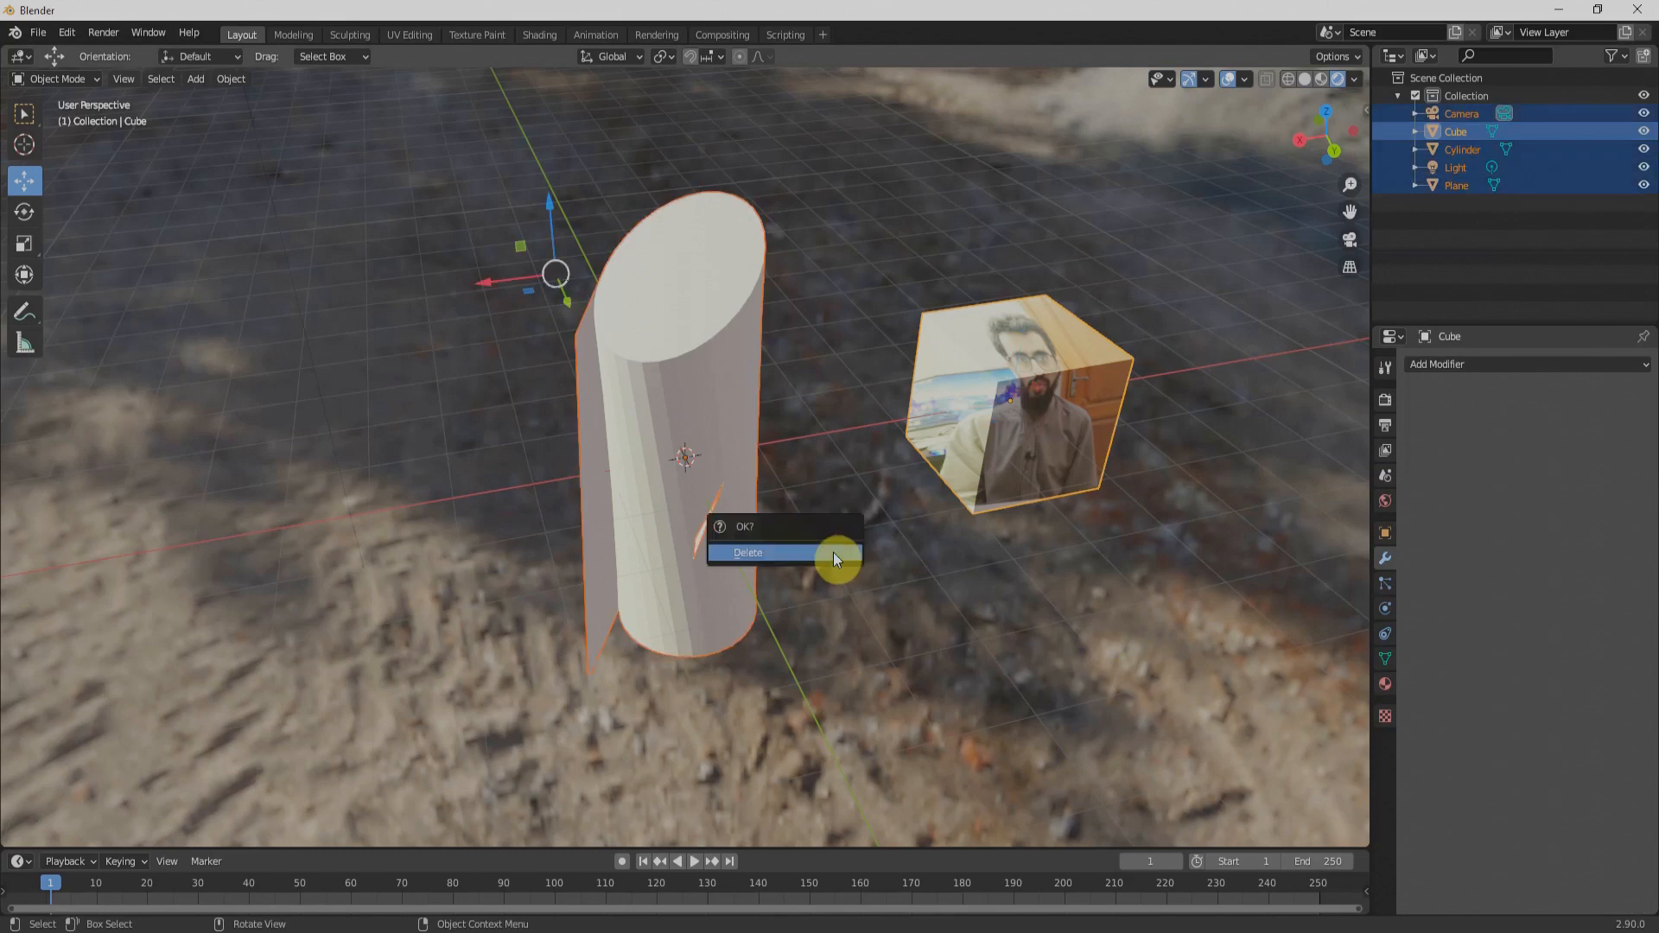
left_click(833, 552)
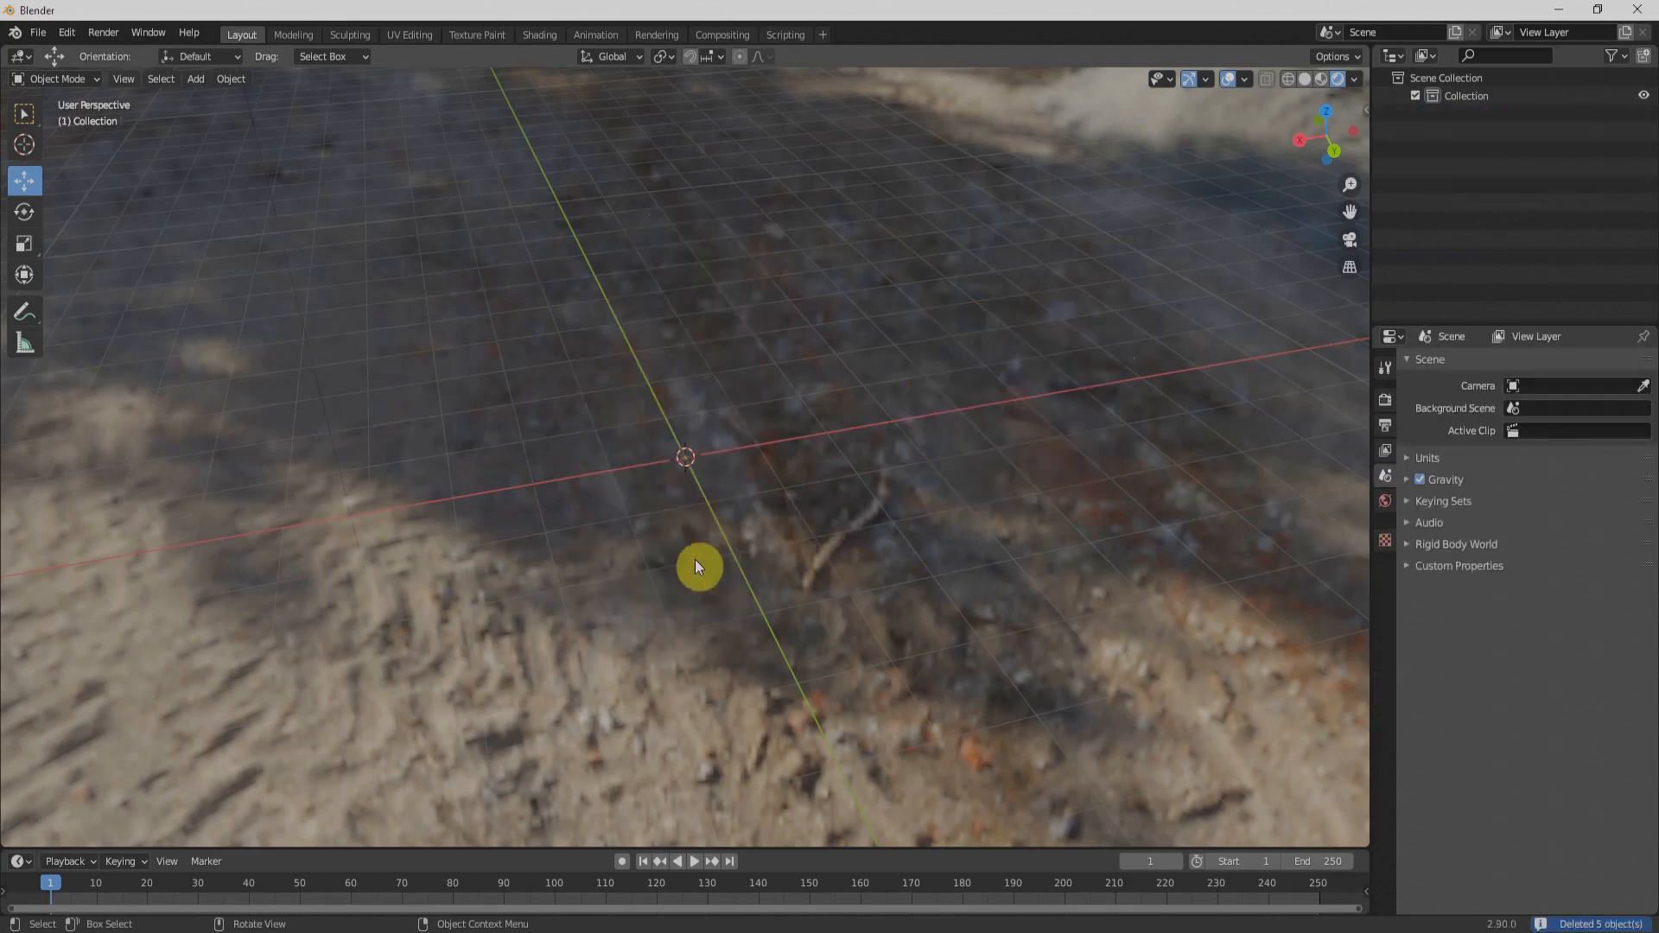
key("shift+a")
left_click(749, 574)
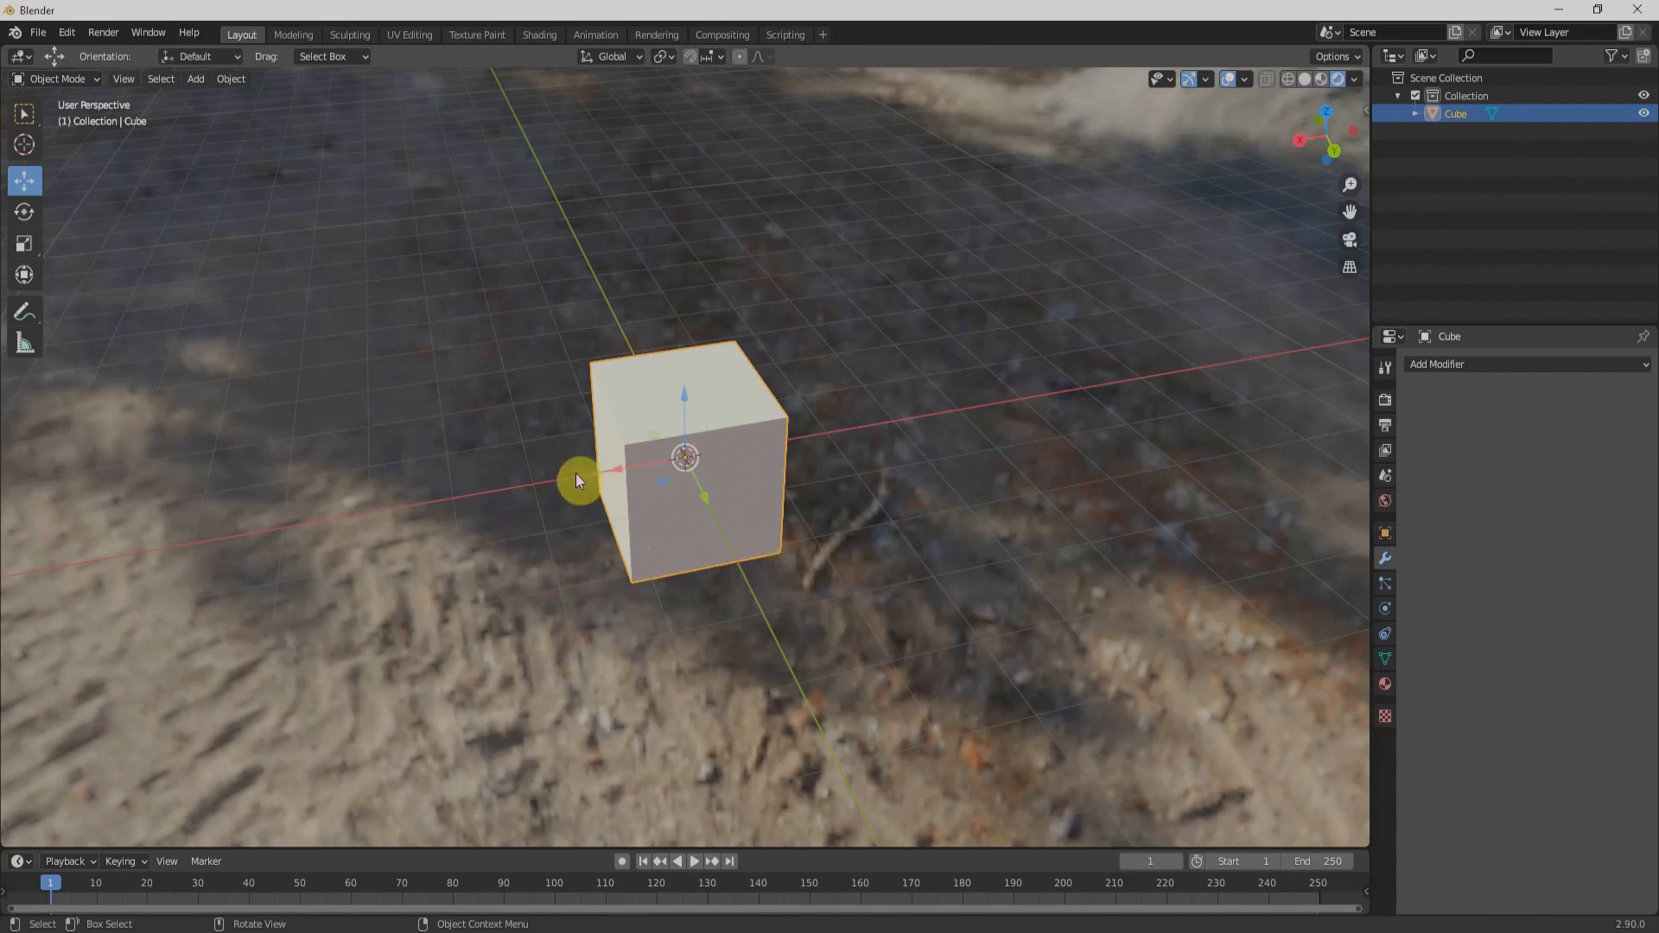
- Enable Emulate Numpad in the keyboard input preferences and close the preferences window
left_click(38, 34)
left_click(65, 36)
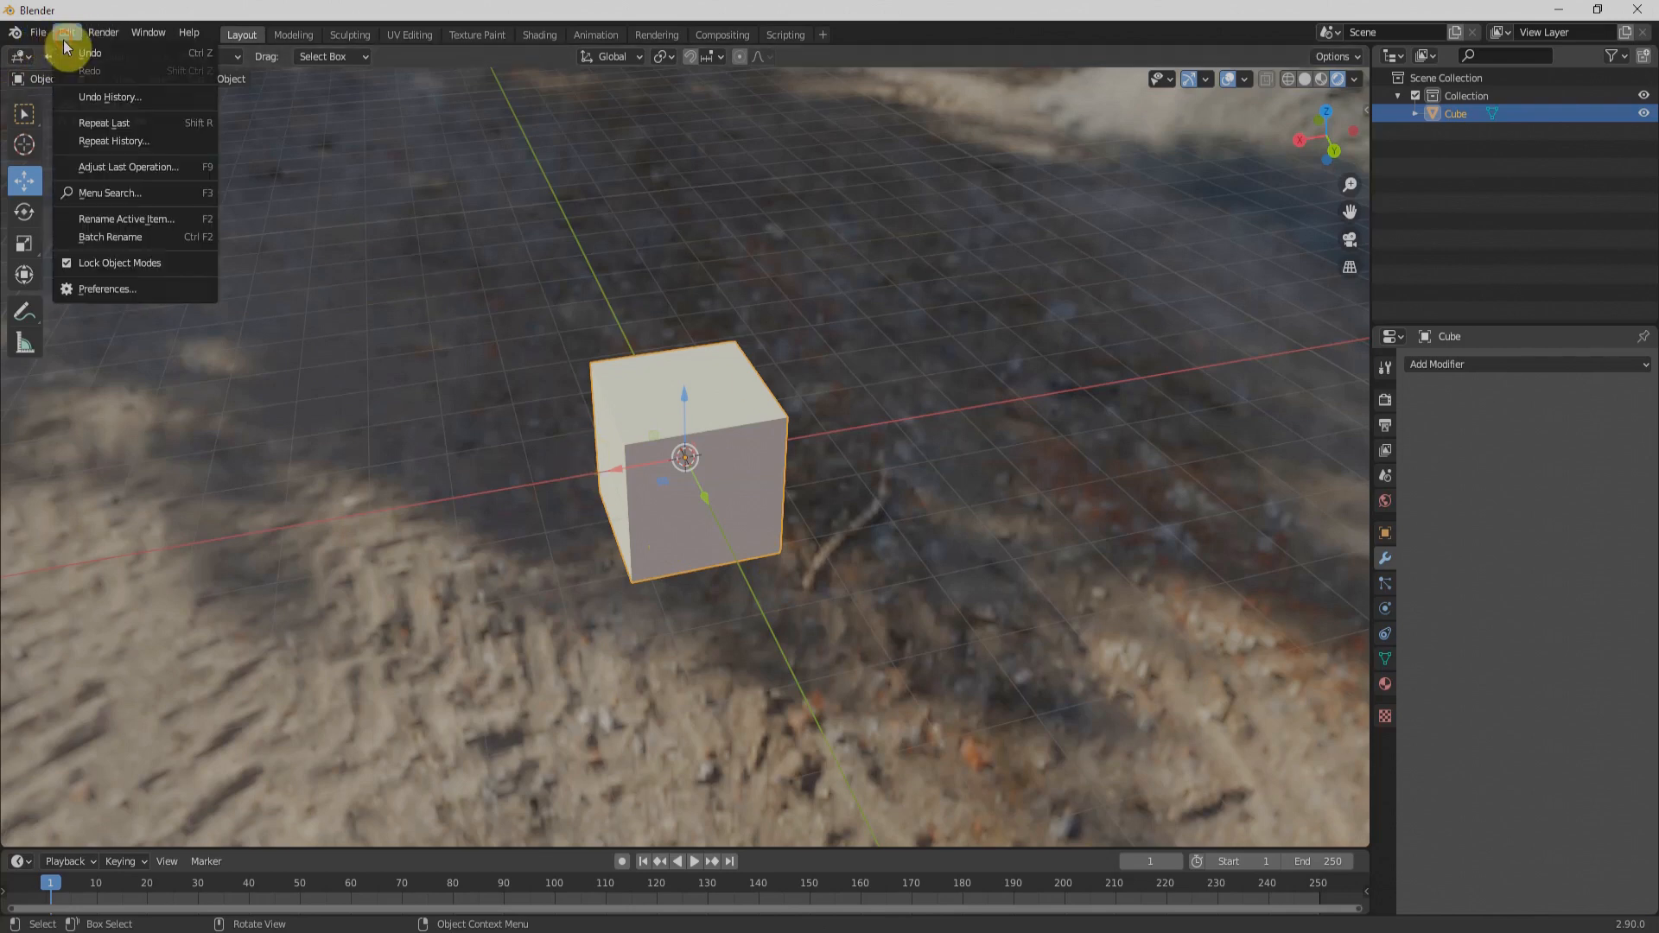
left_click(129, 286)
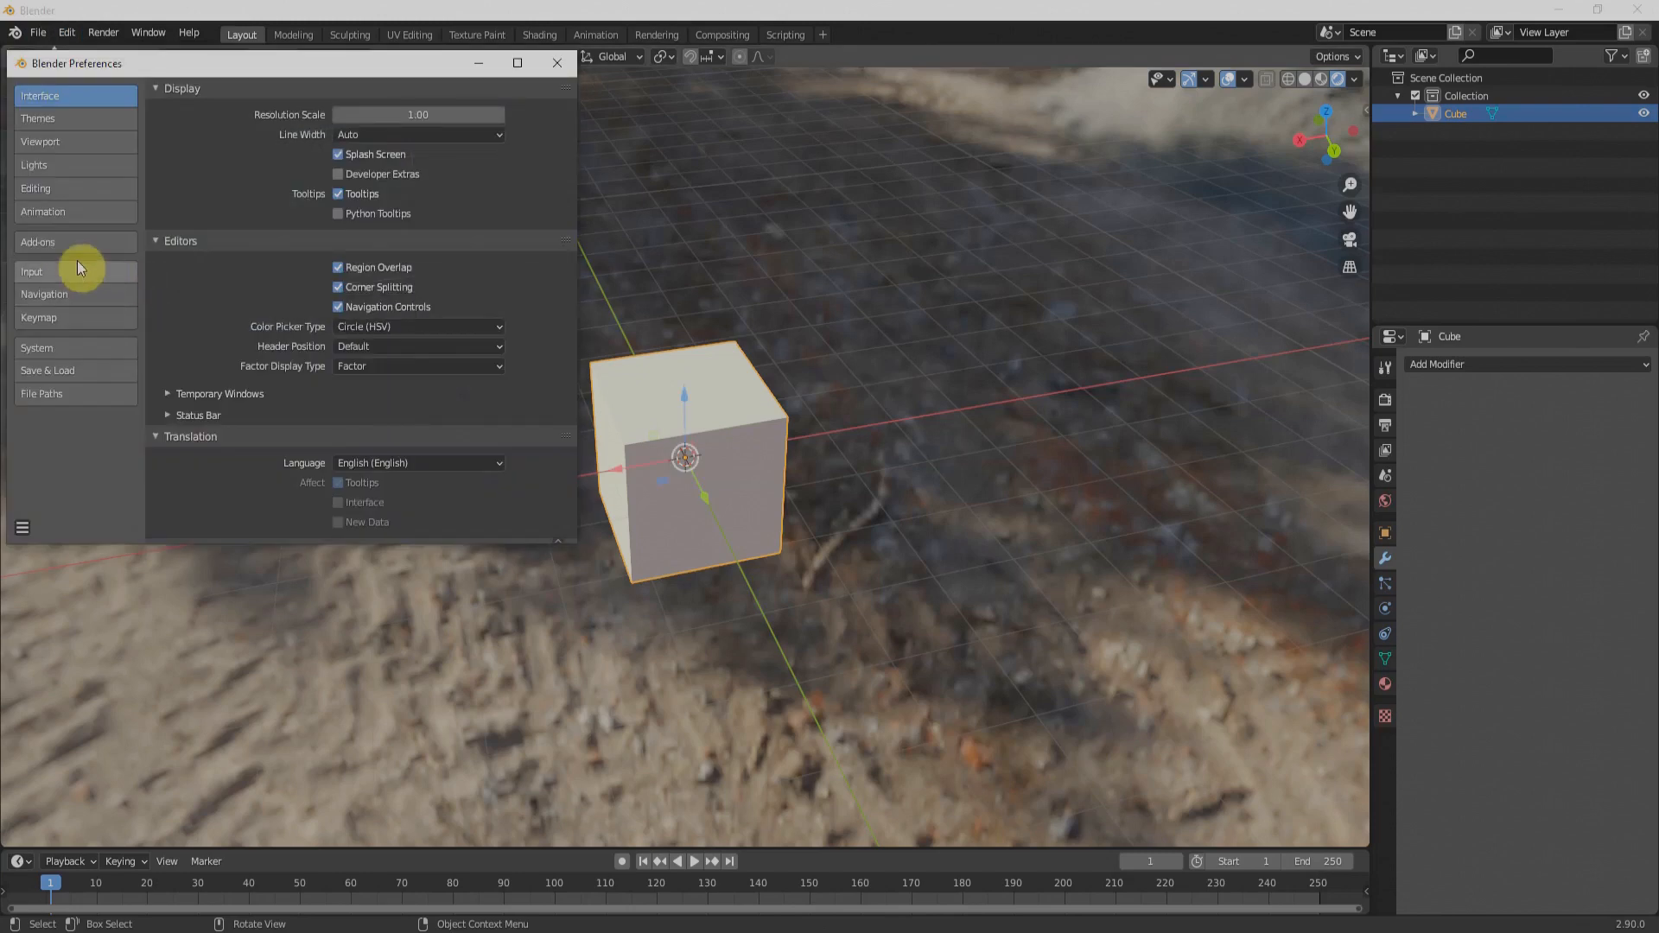
left_click(59, 272)
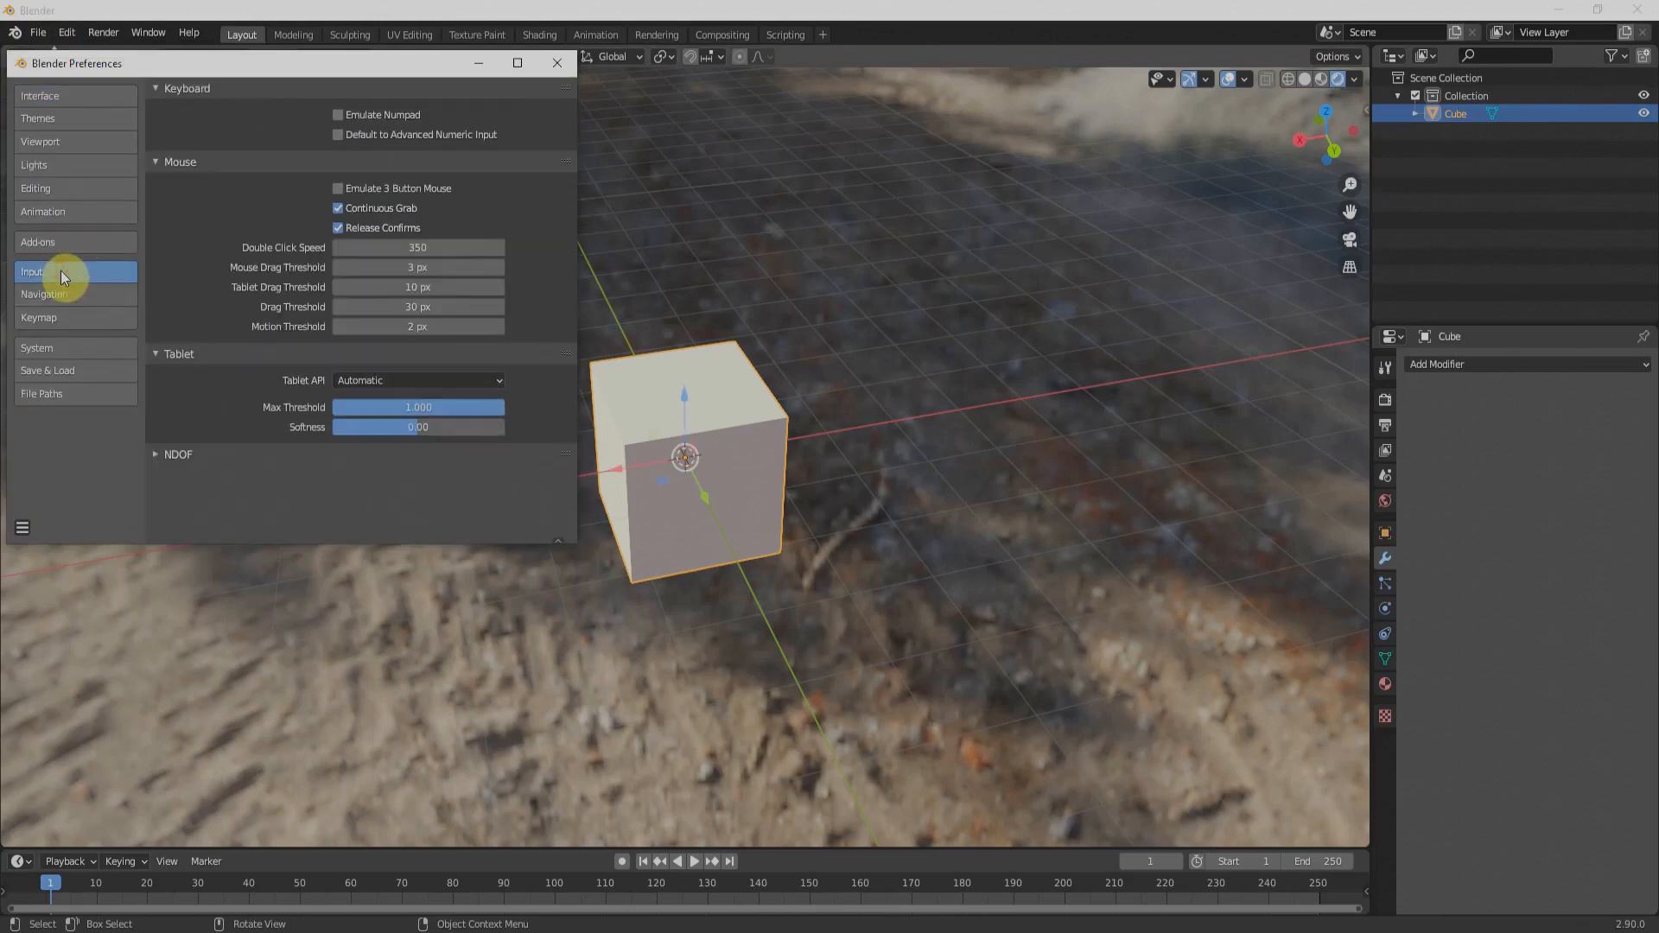
left_click(339, 119)
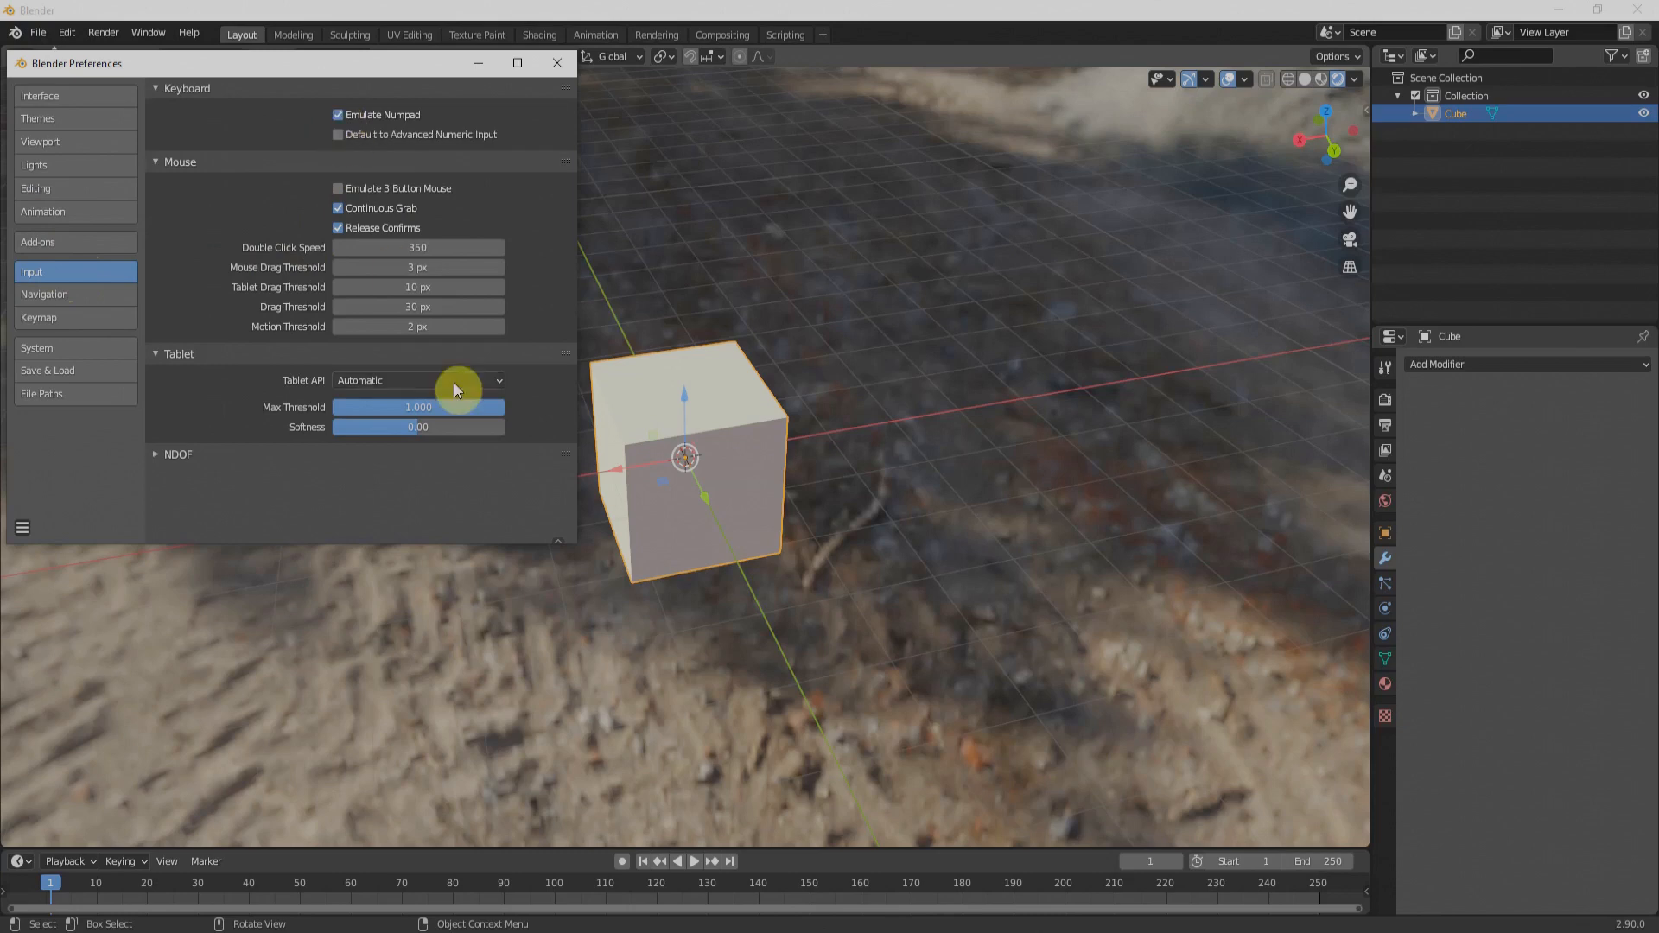
left_click(557, 62)
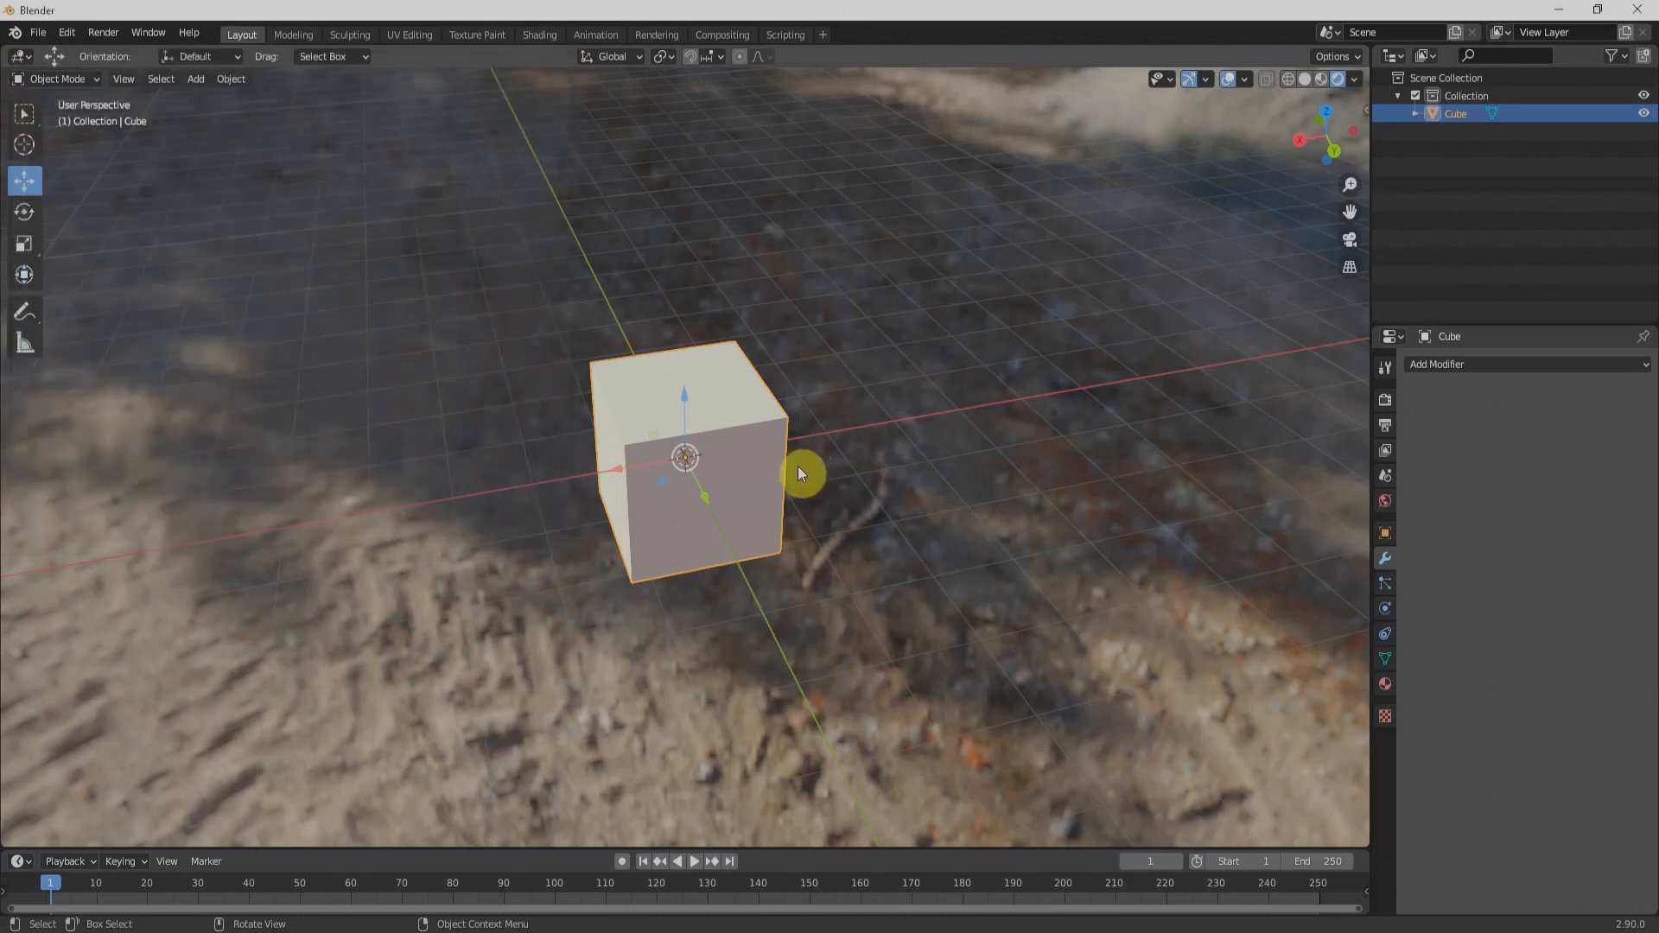
- View the cube in the Front and Right orthographic views, and set the viewport shading to Solid
key("1")
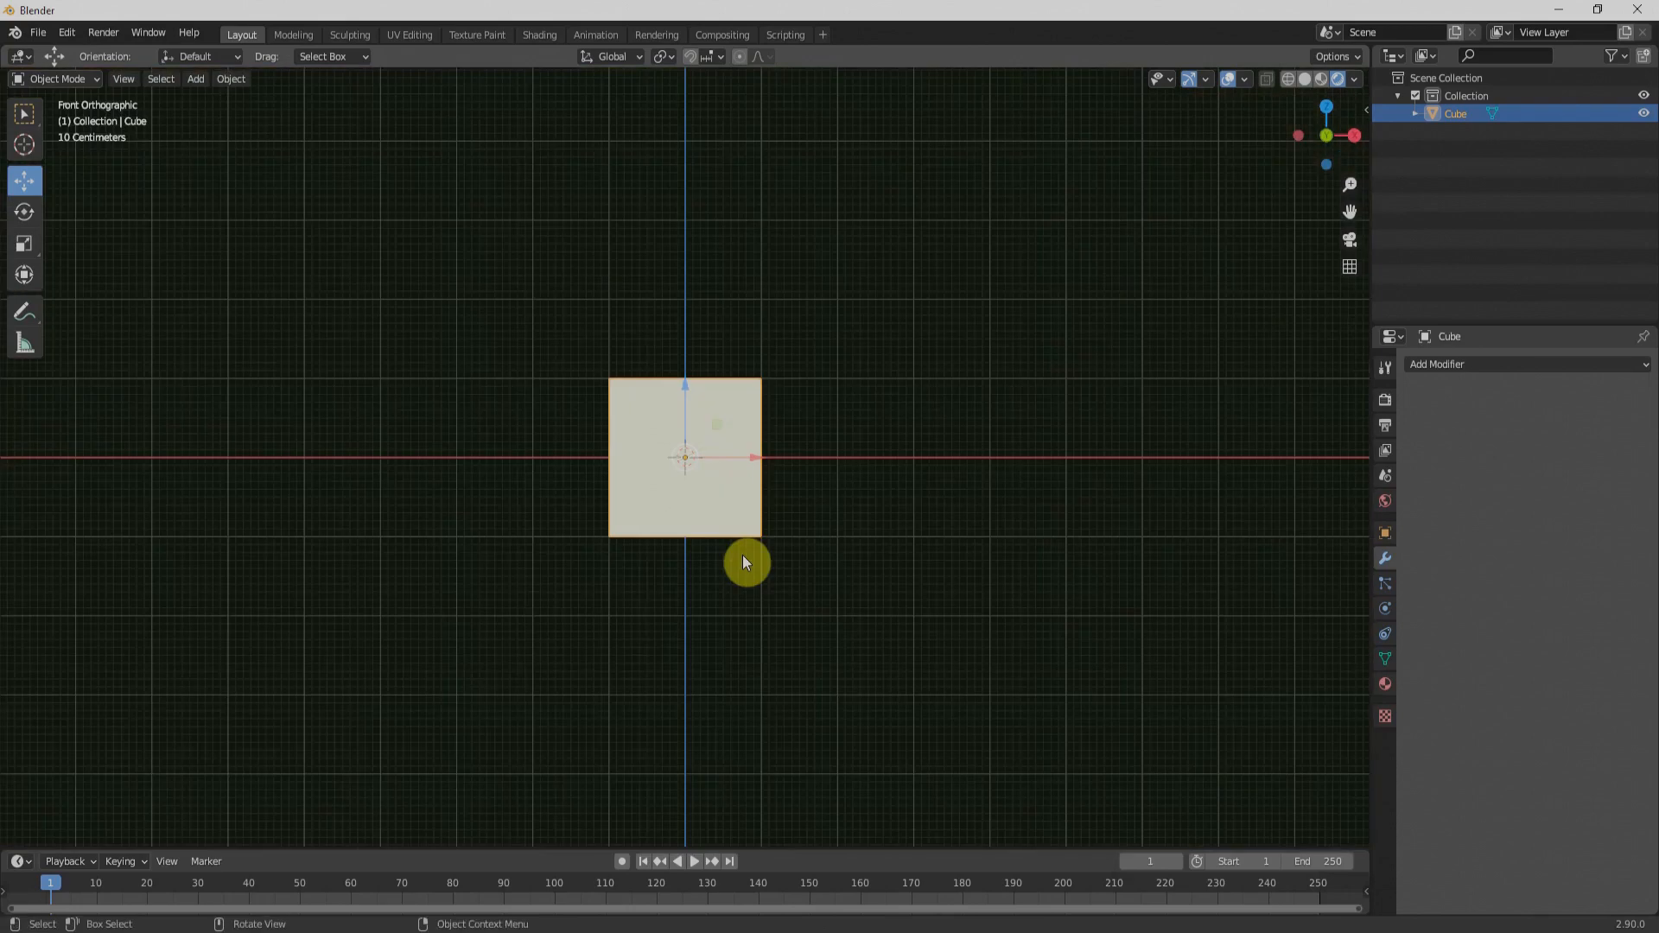
key("3")
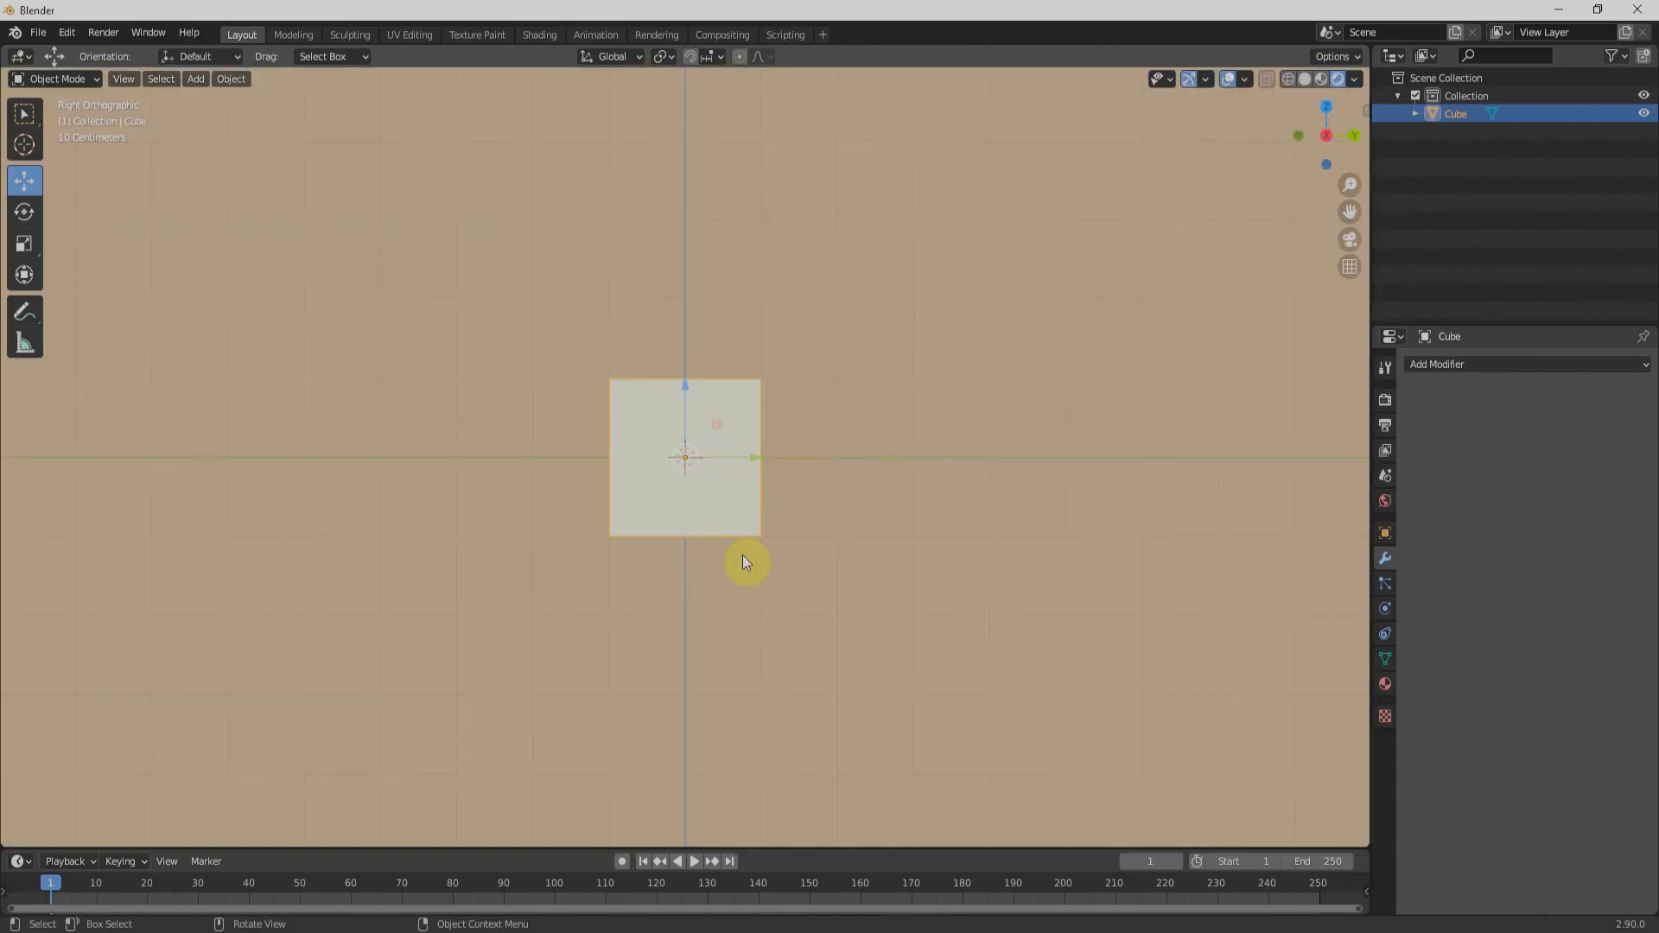
key("z")
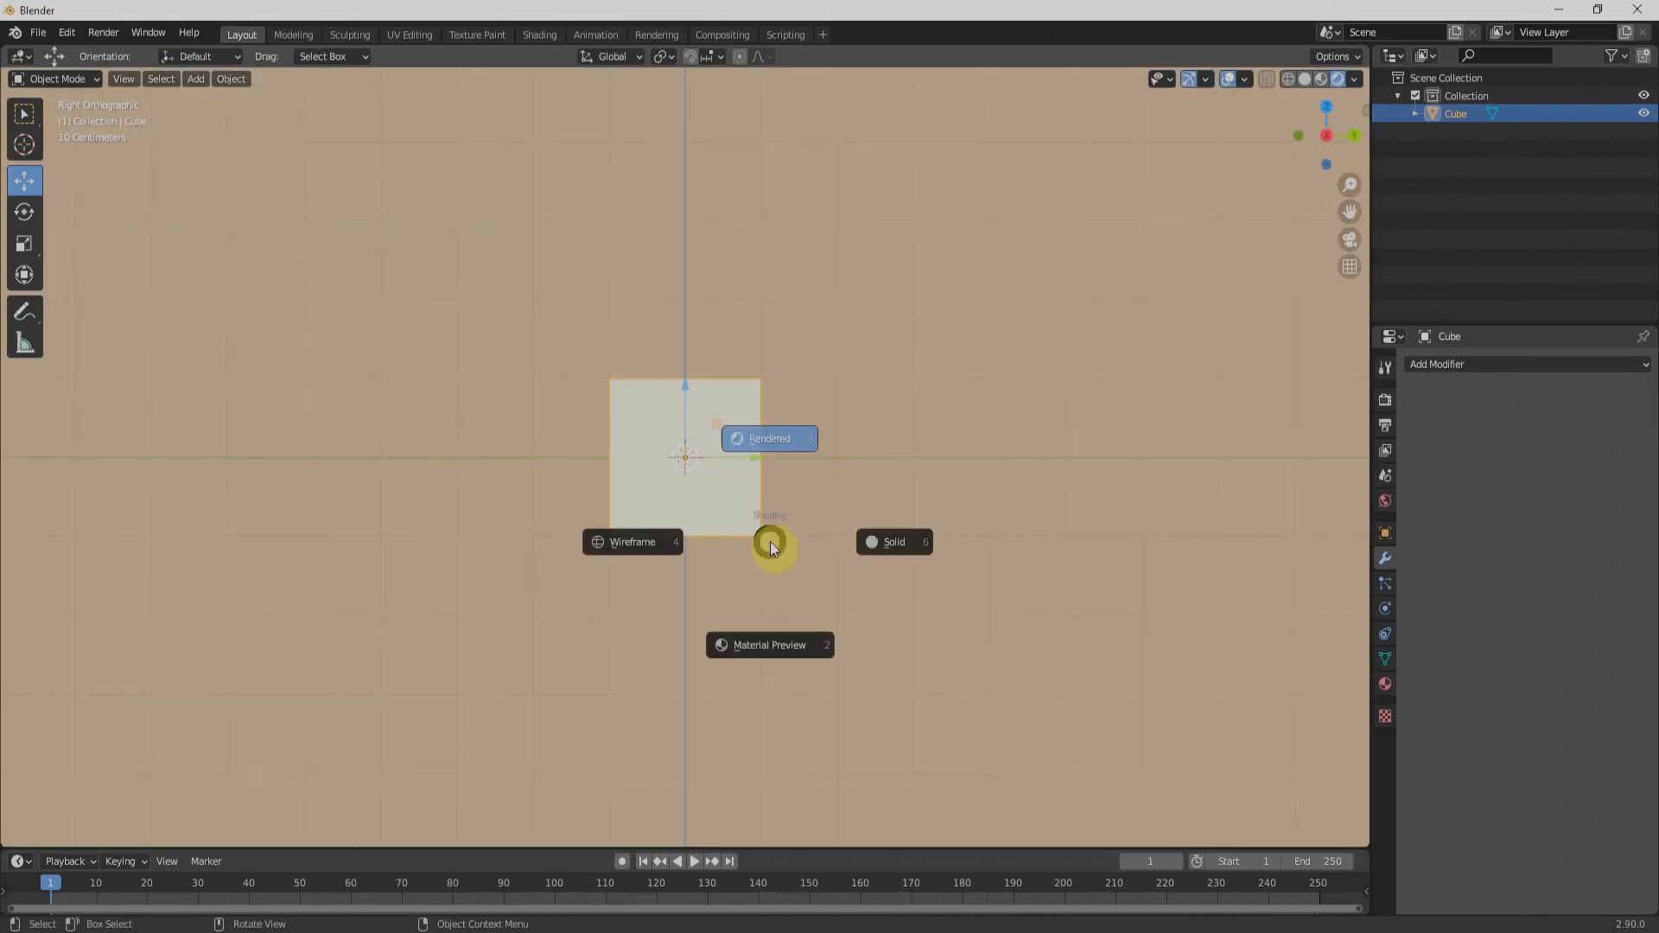
left_click(904, 558)
- Add five horizontal loop cuts around the sides of the cube in Edit Mode
middle_click_drag(760, 538, 722, 609)
key("Tab")
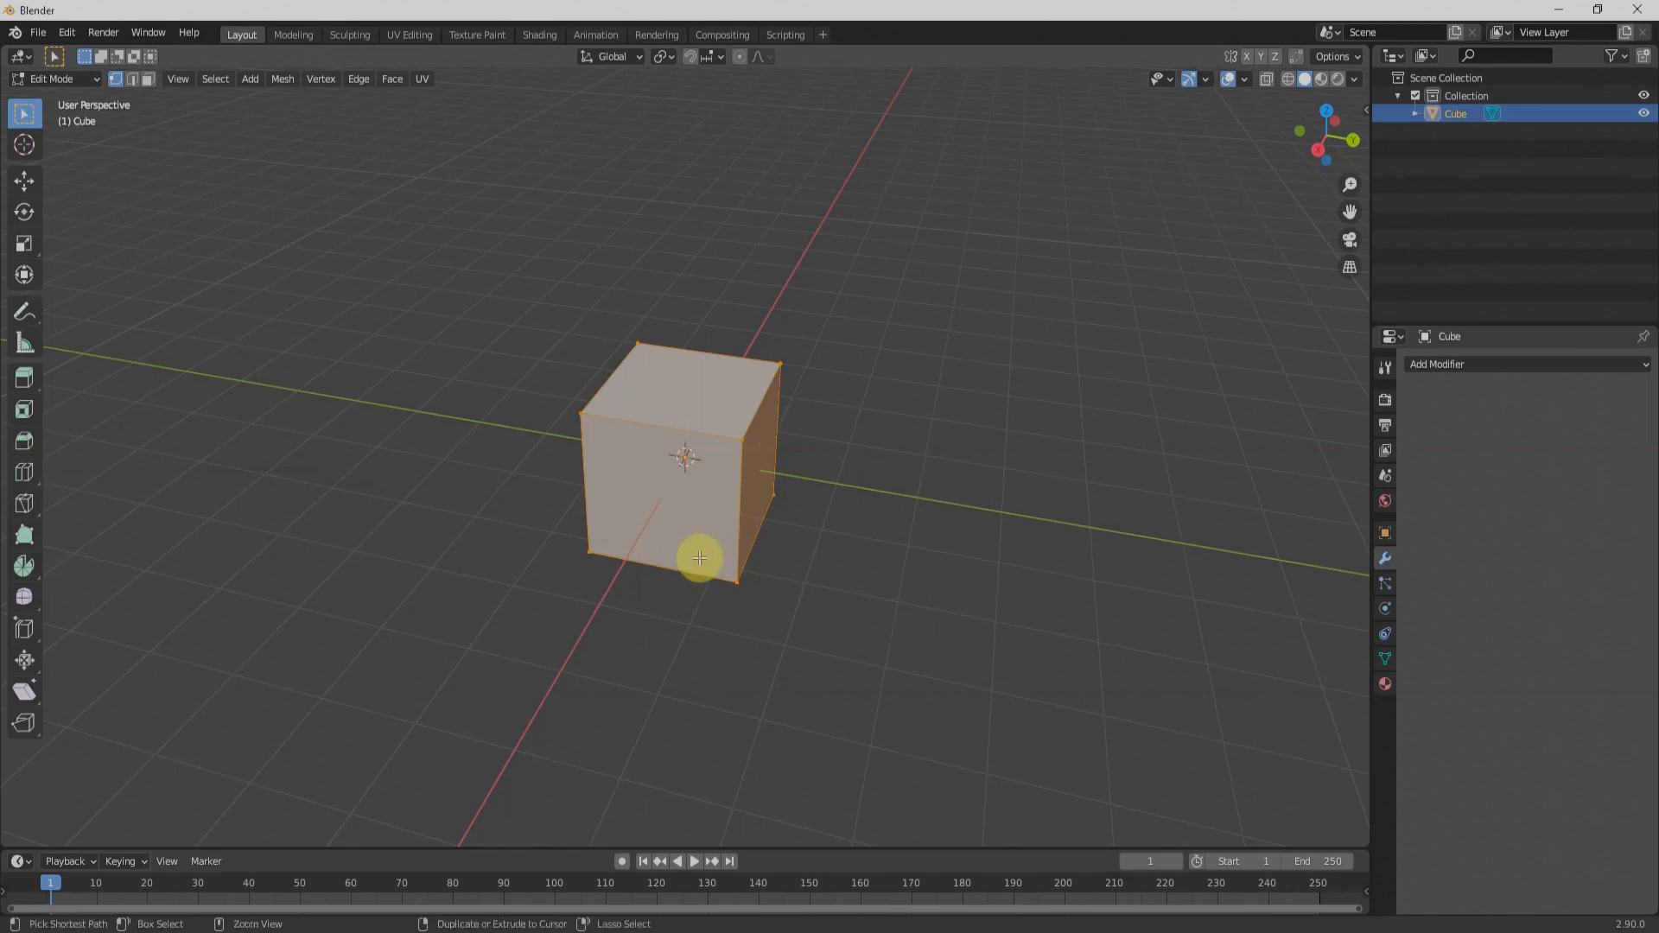
key("ctrl+r")
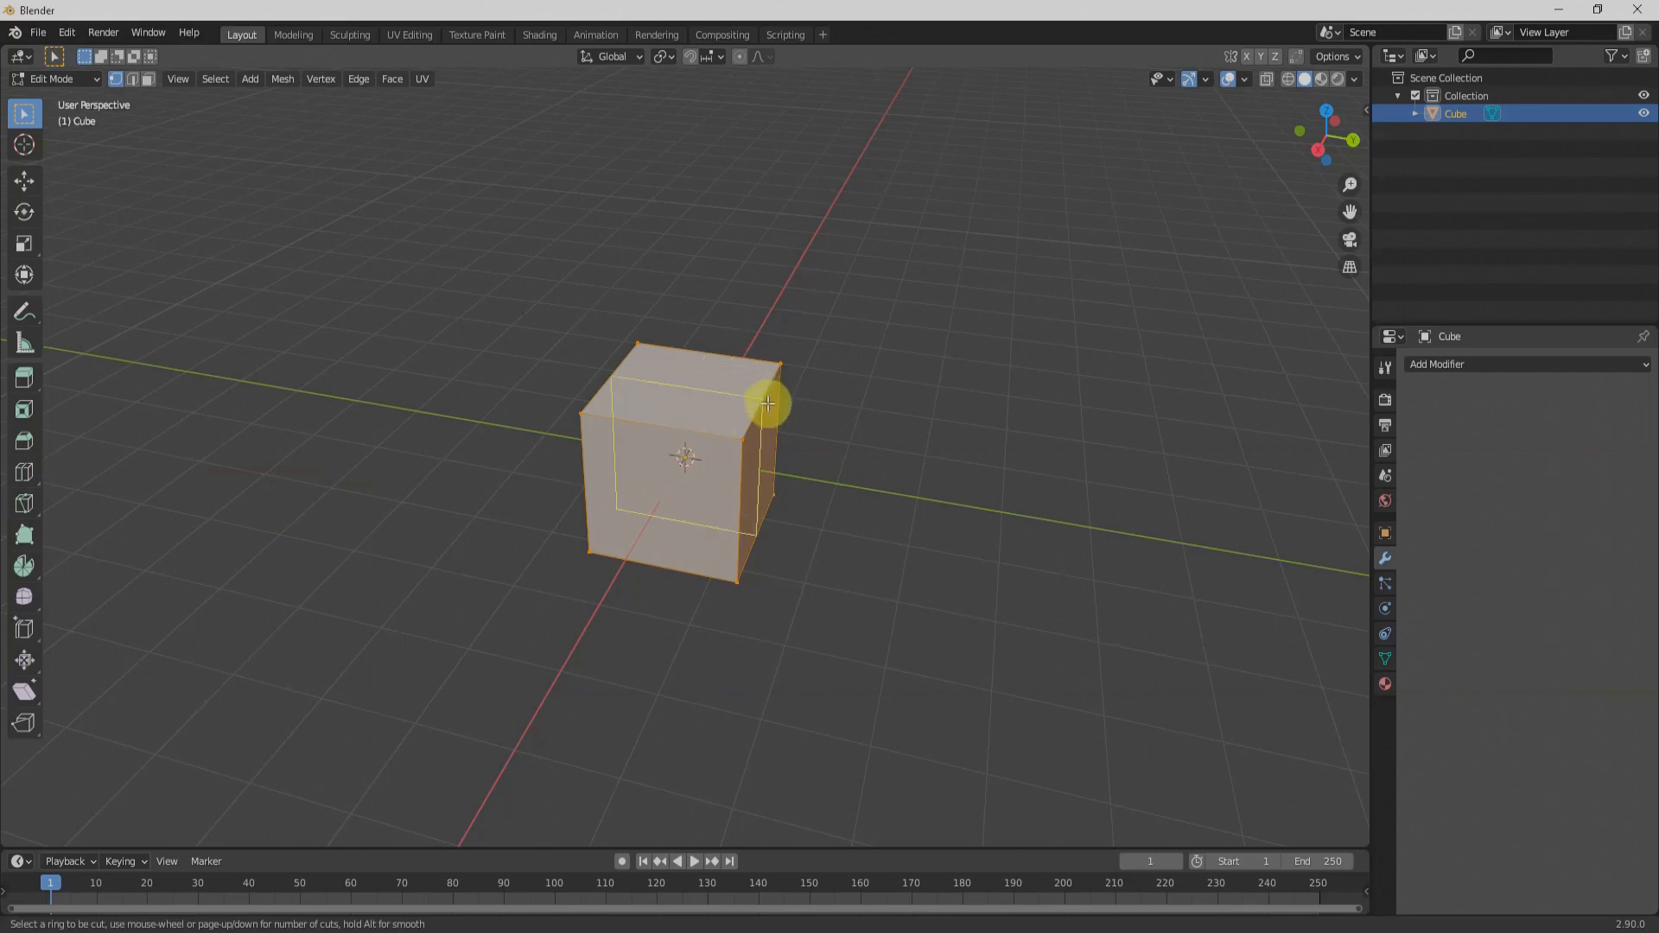
scroll(769, 403, "up", 3)
scroll(768, 404, "up", 4)
scroll(768, 403, "down", 7)
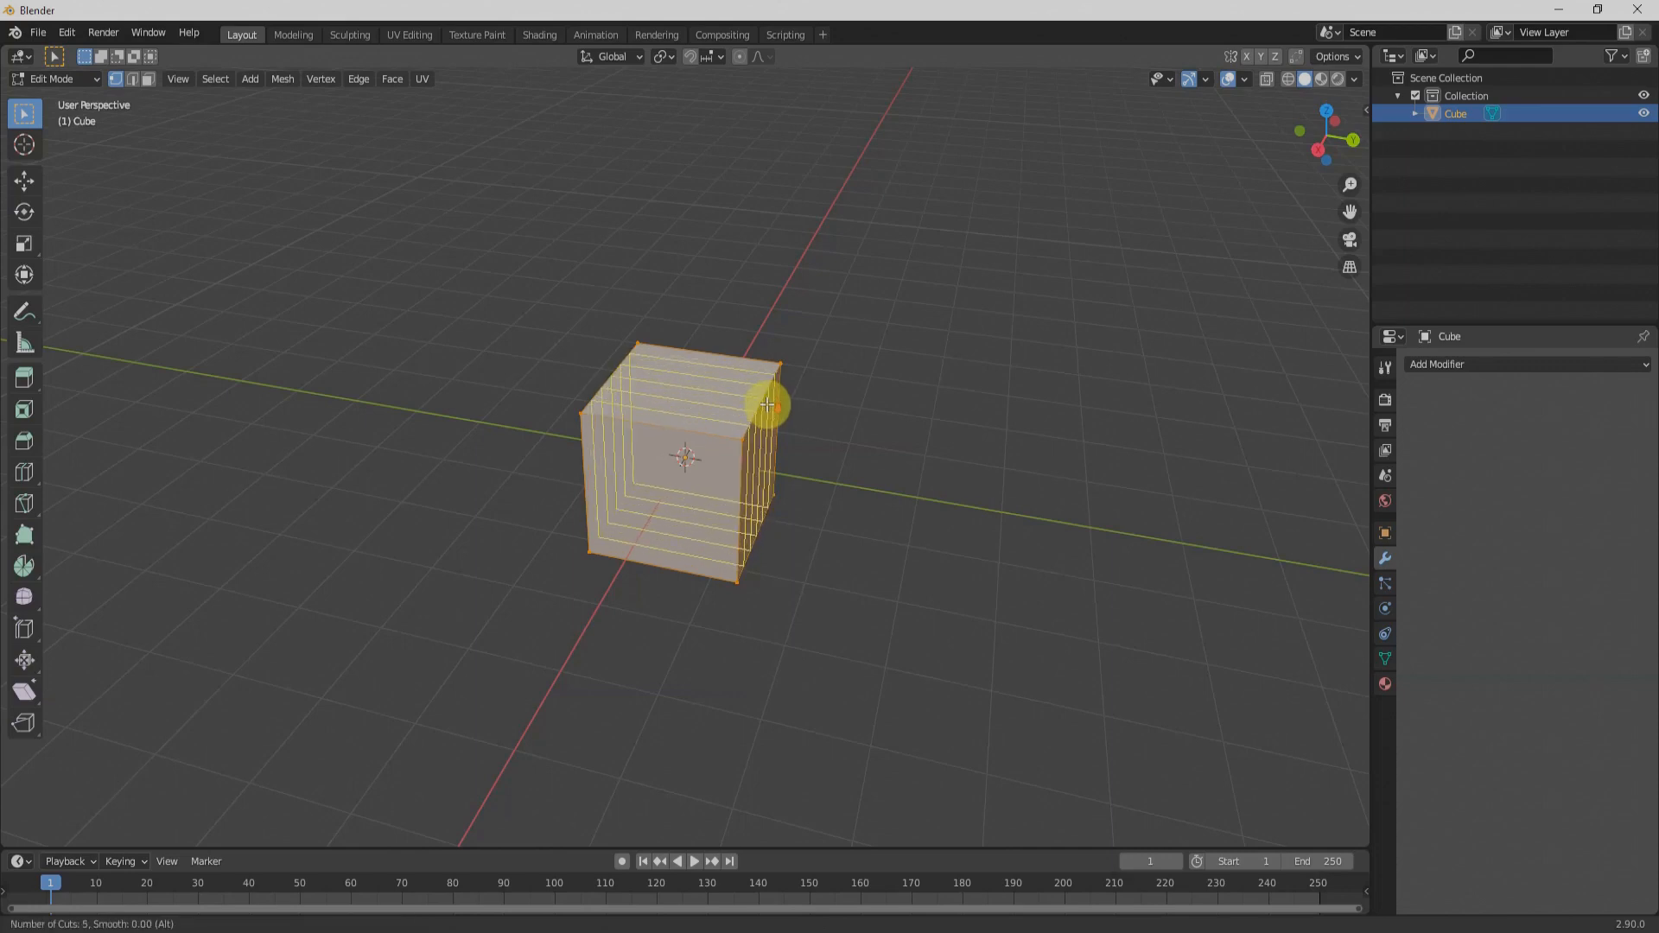
scroll(671, 448, "up", 3)
scroll(671, 448, "up", 1)
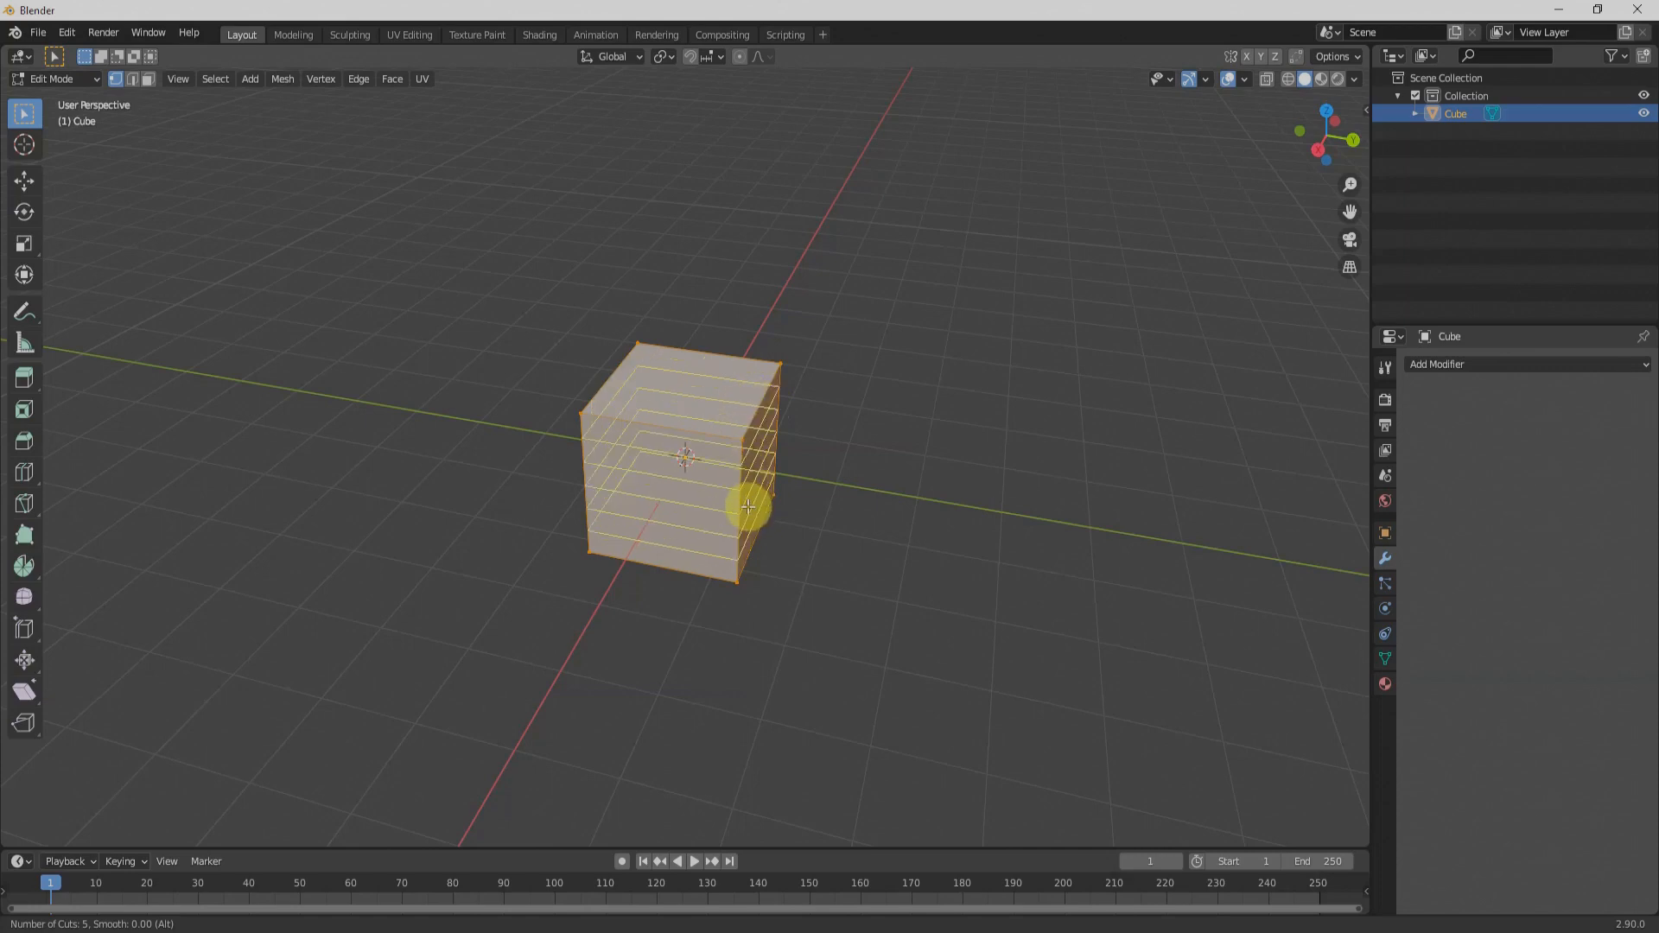
left_click(749, 507)
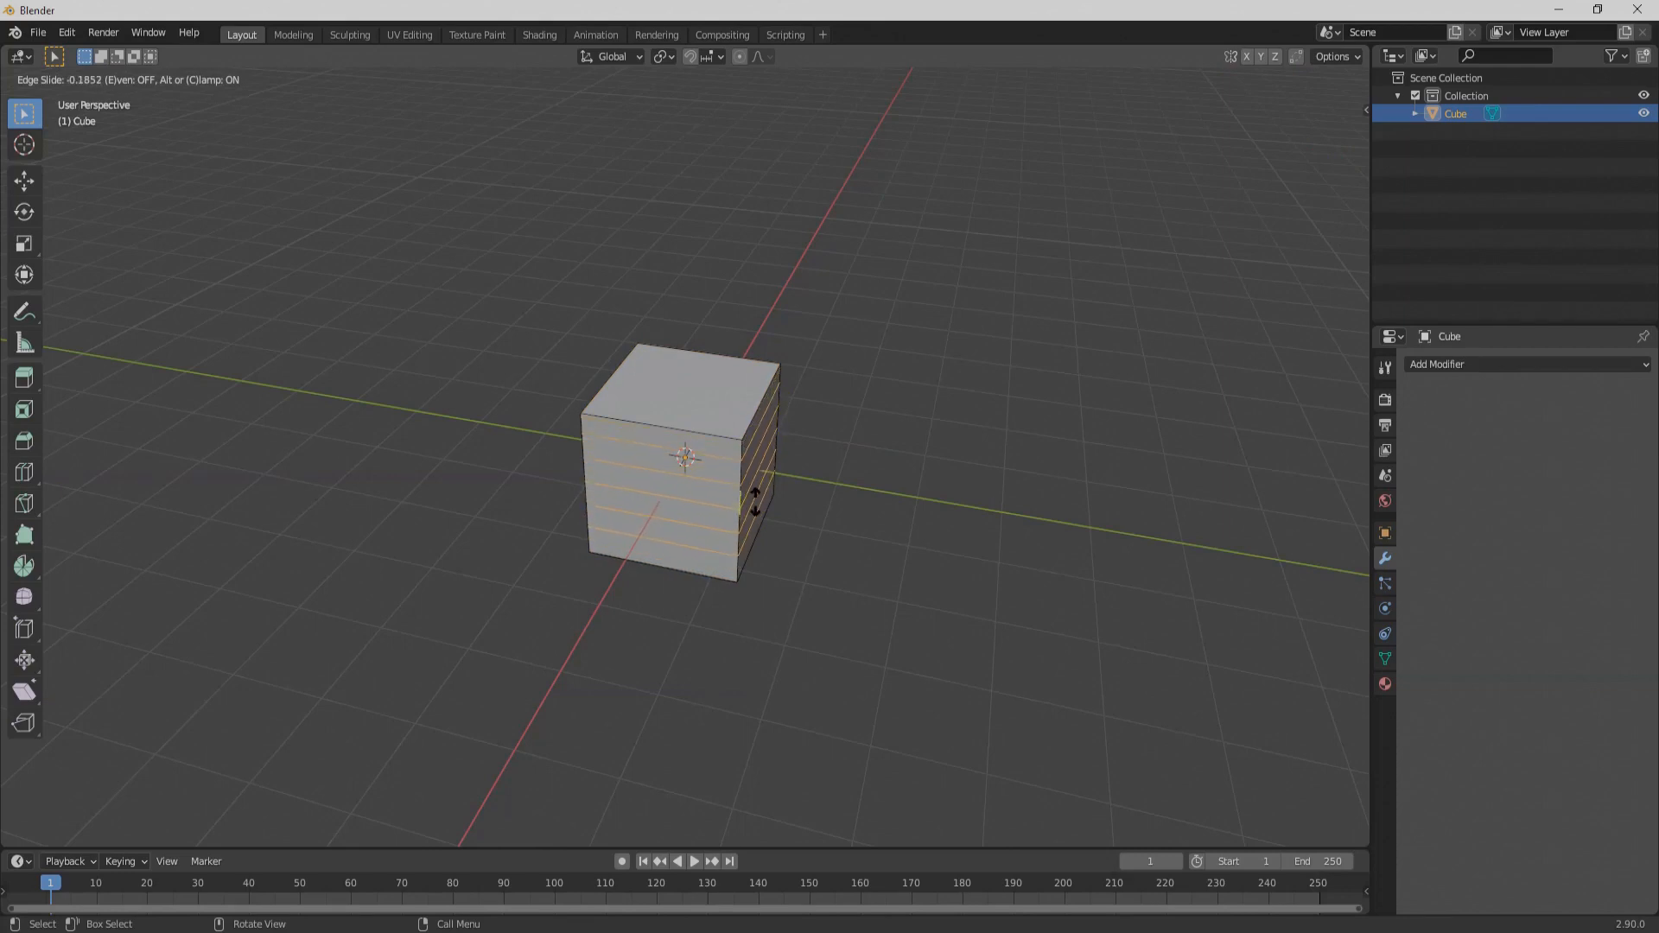
left_click(754, 502)
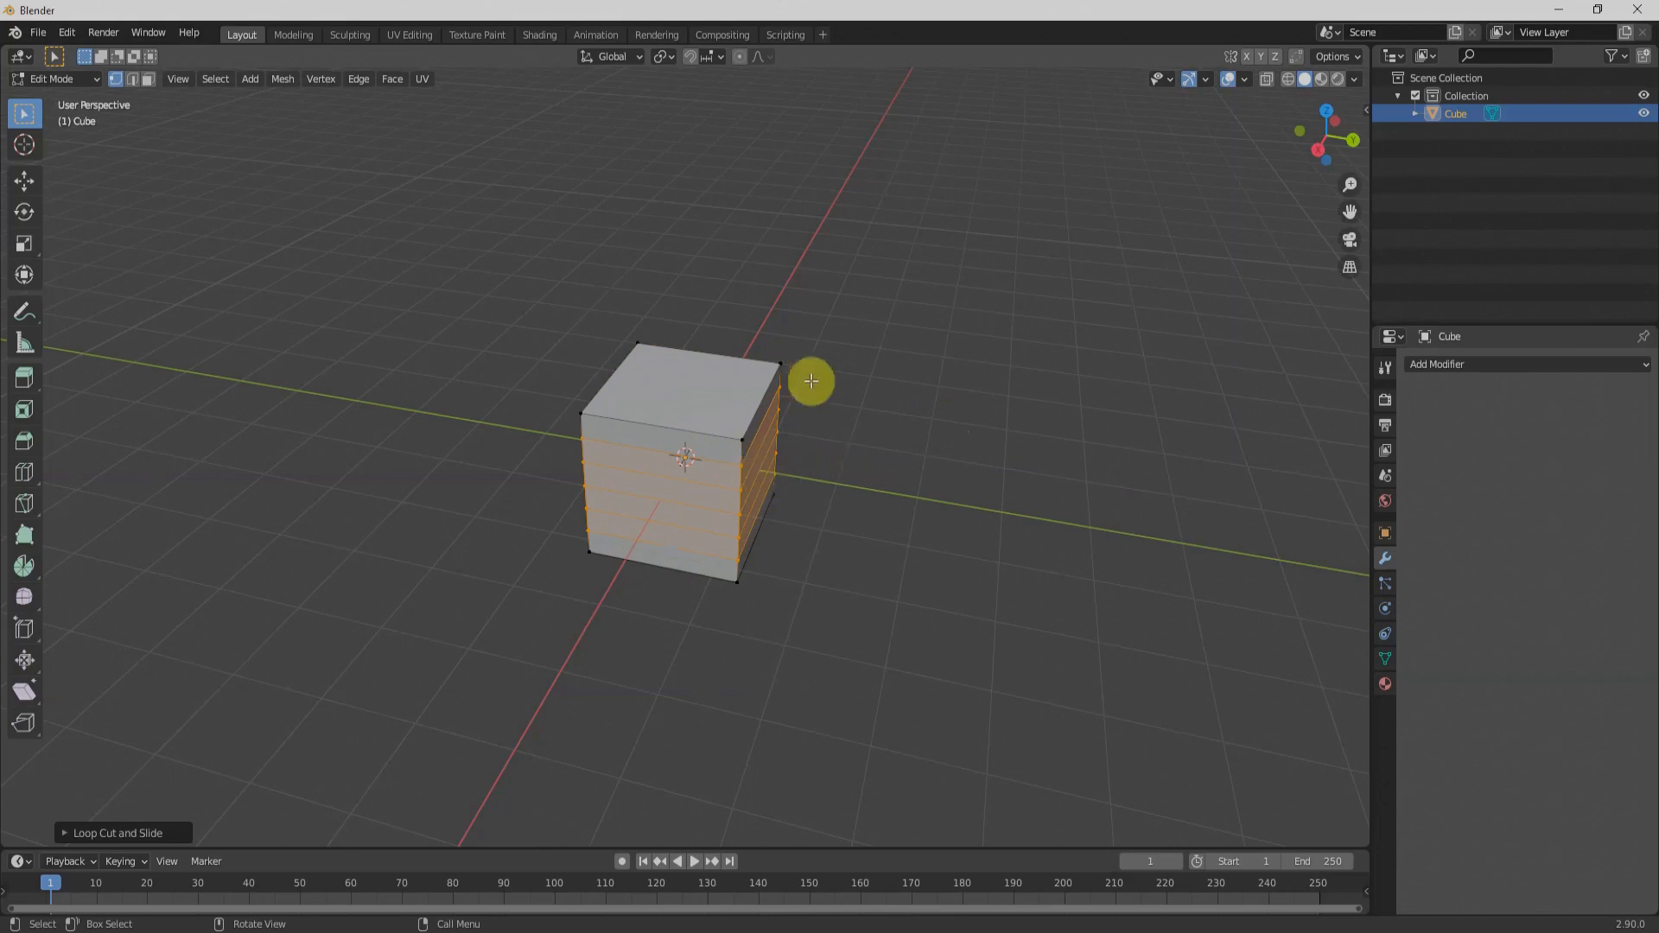
- Return to Object Mode and add a Mirror modifier to the cube
key("Tab")
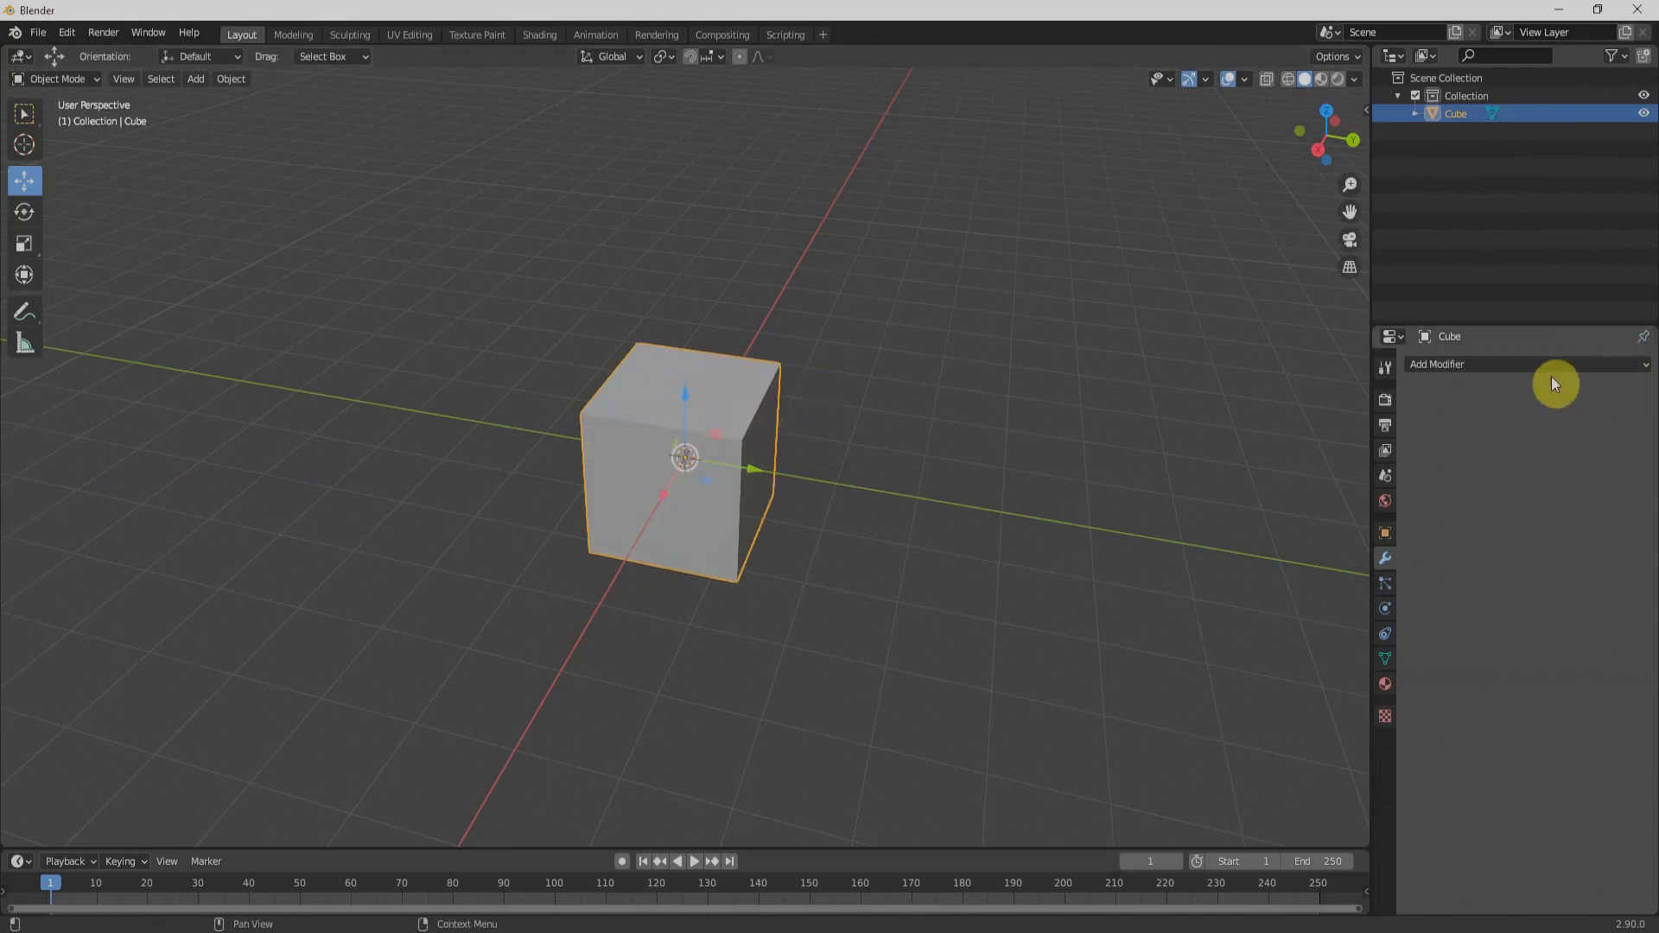
left_click(1577, 365)
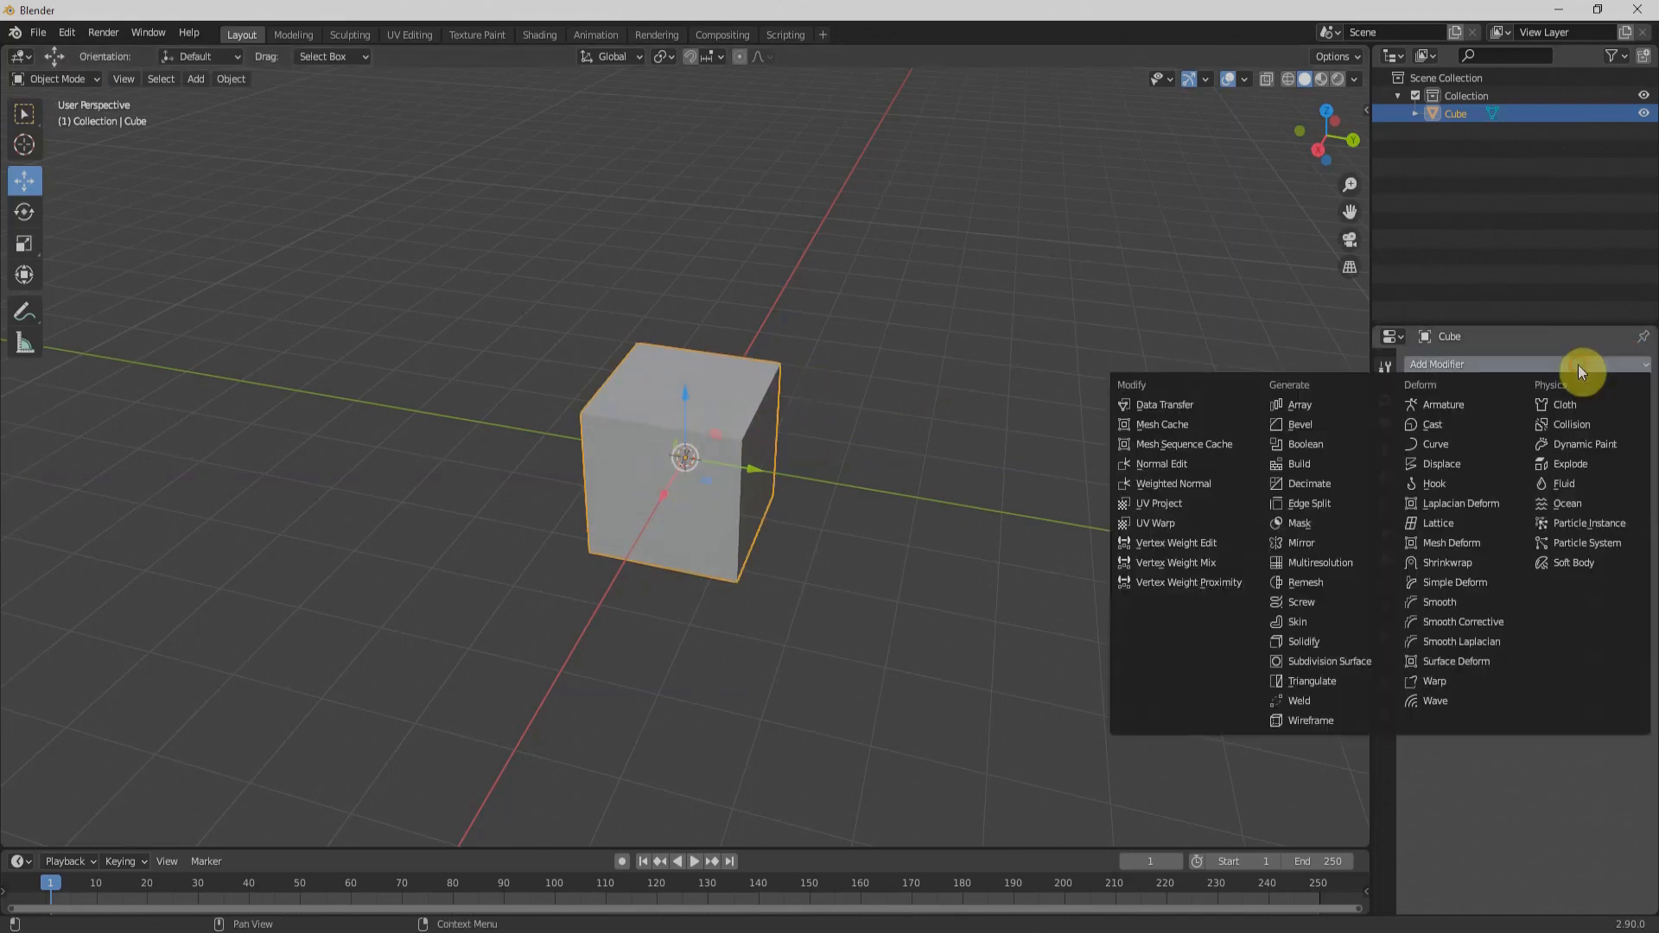
left_click(1309, 544)
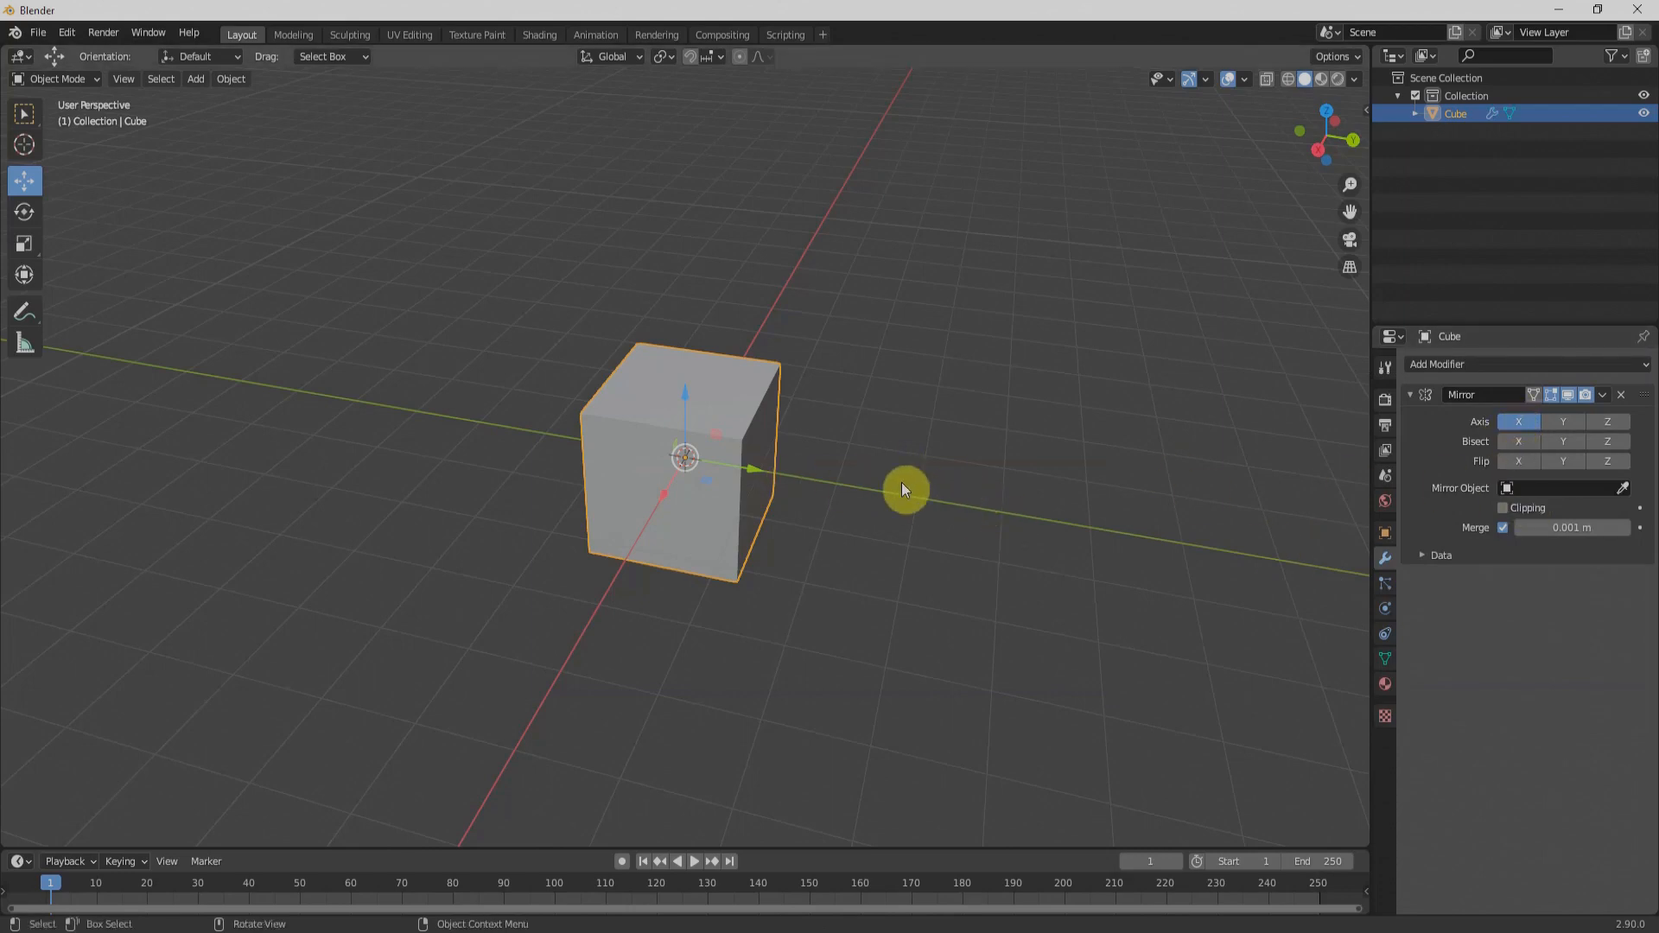
- In Edit Mode, extrude the three lowest faces on the cube's positive X side outward by about 1.5 m
key("Tab")
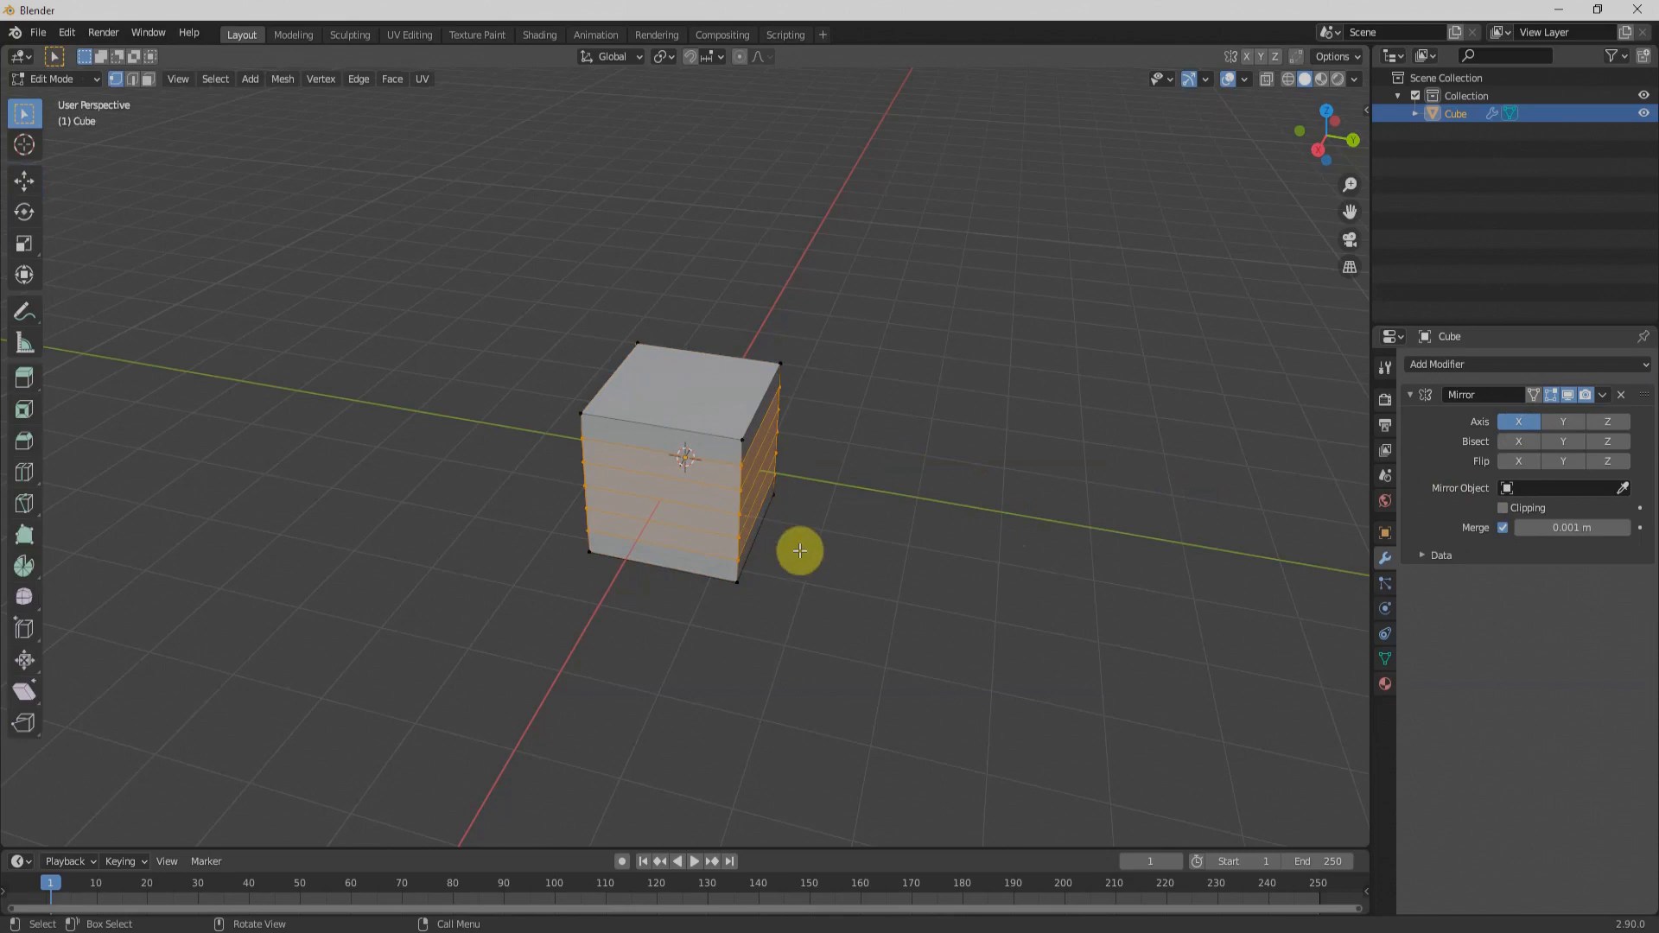
scroll(797, 551, "up", 2)
left_click(148, 79)
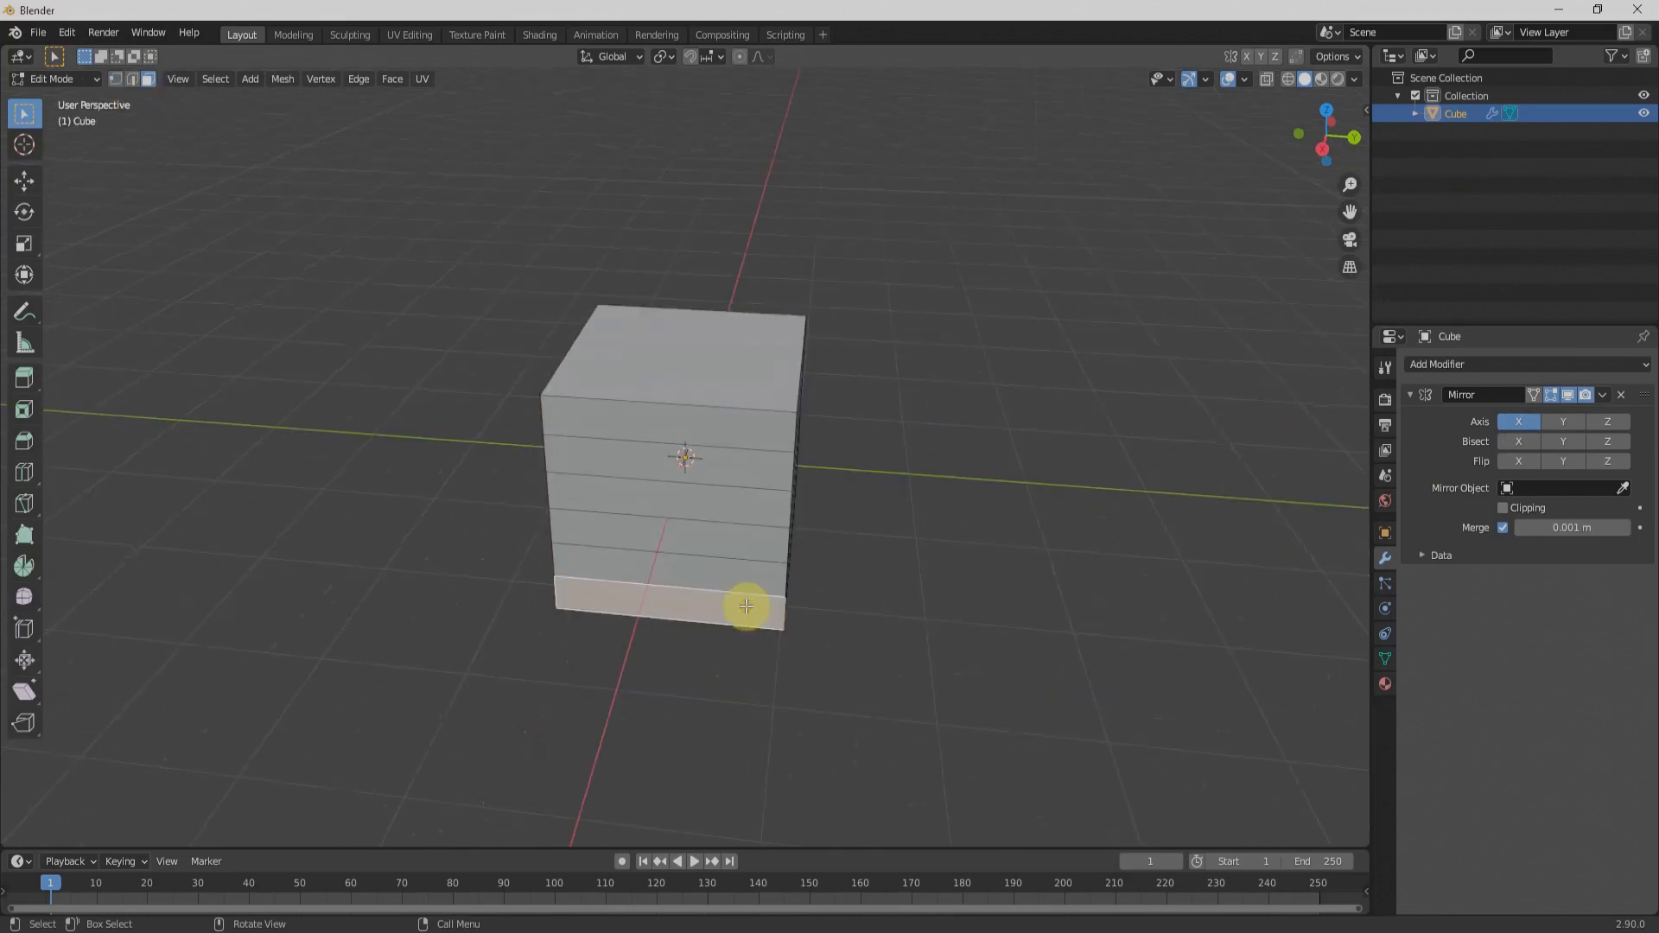
left_click(739, 571, "shift")
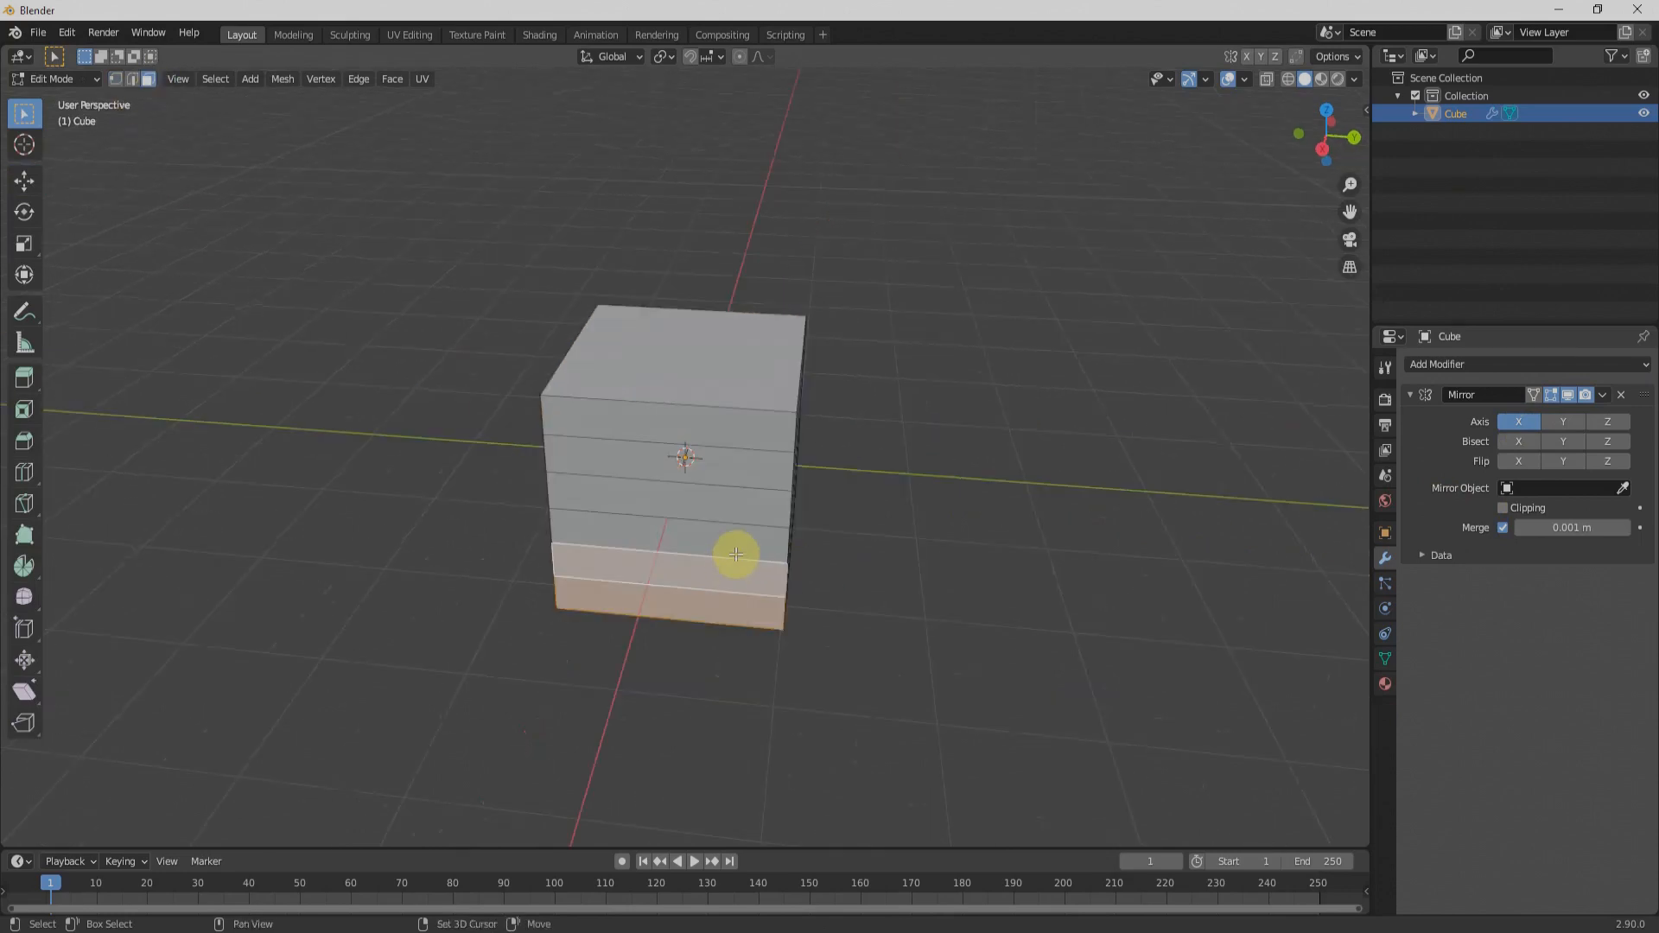
left_click(735, 537, "shift")
middle_click_drag(777, 567, 620, 611)
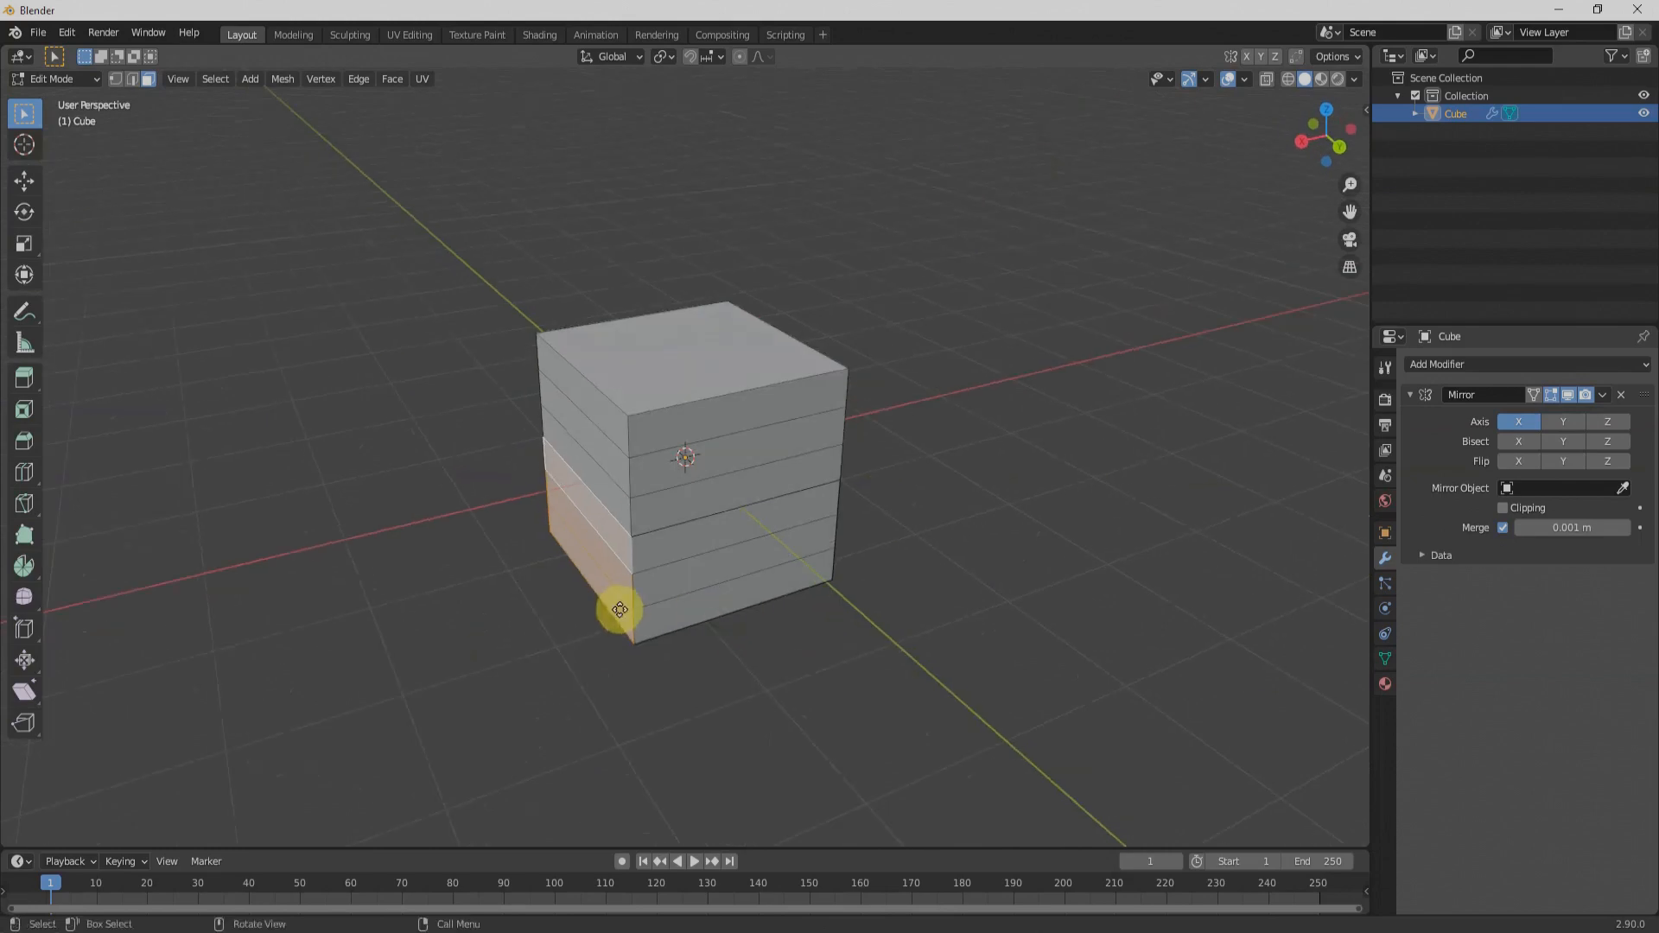
key("e")
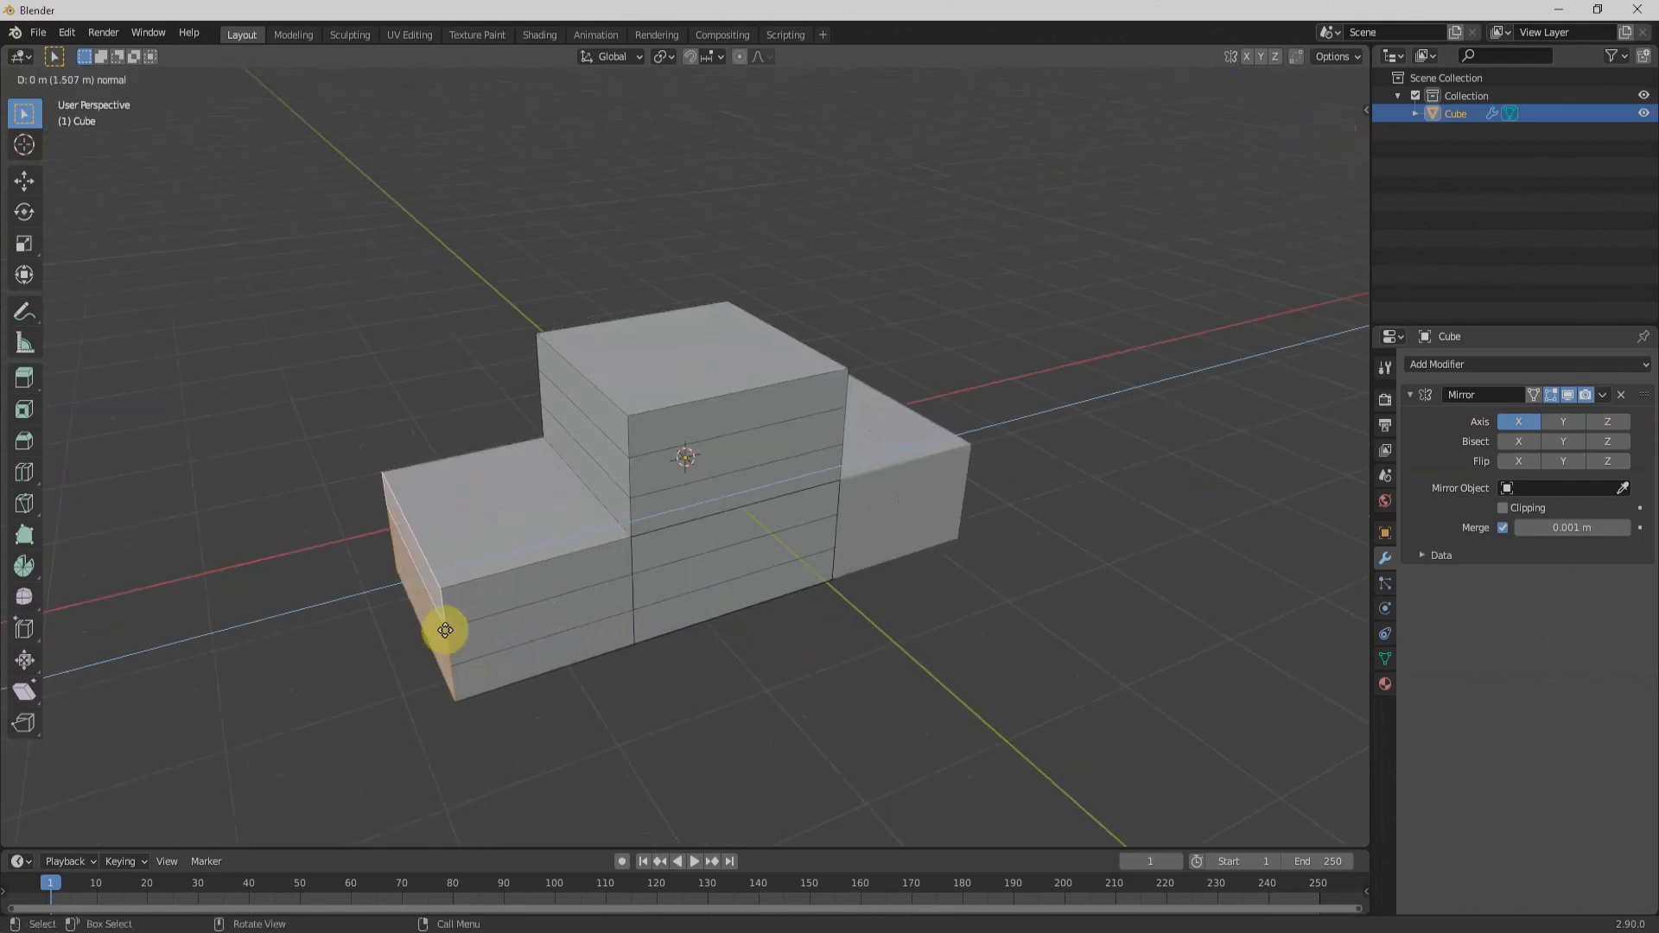
left_click(445, 630)
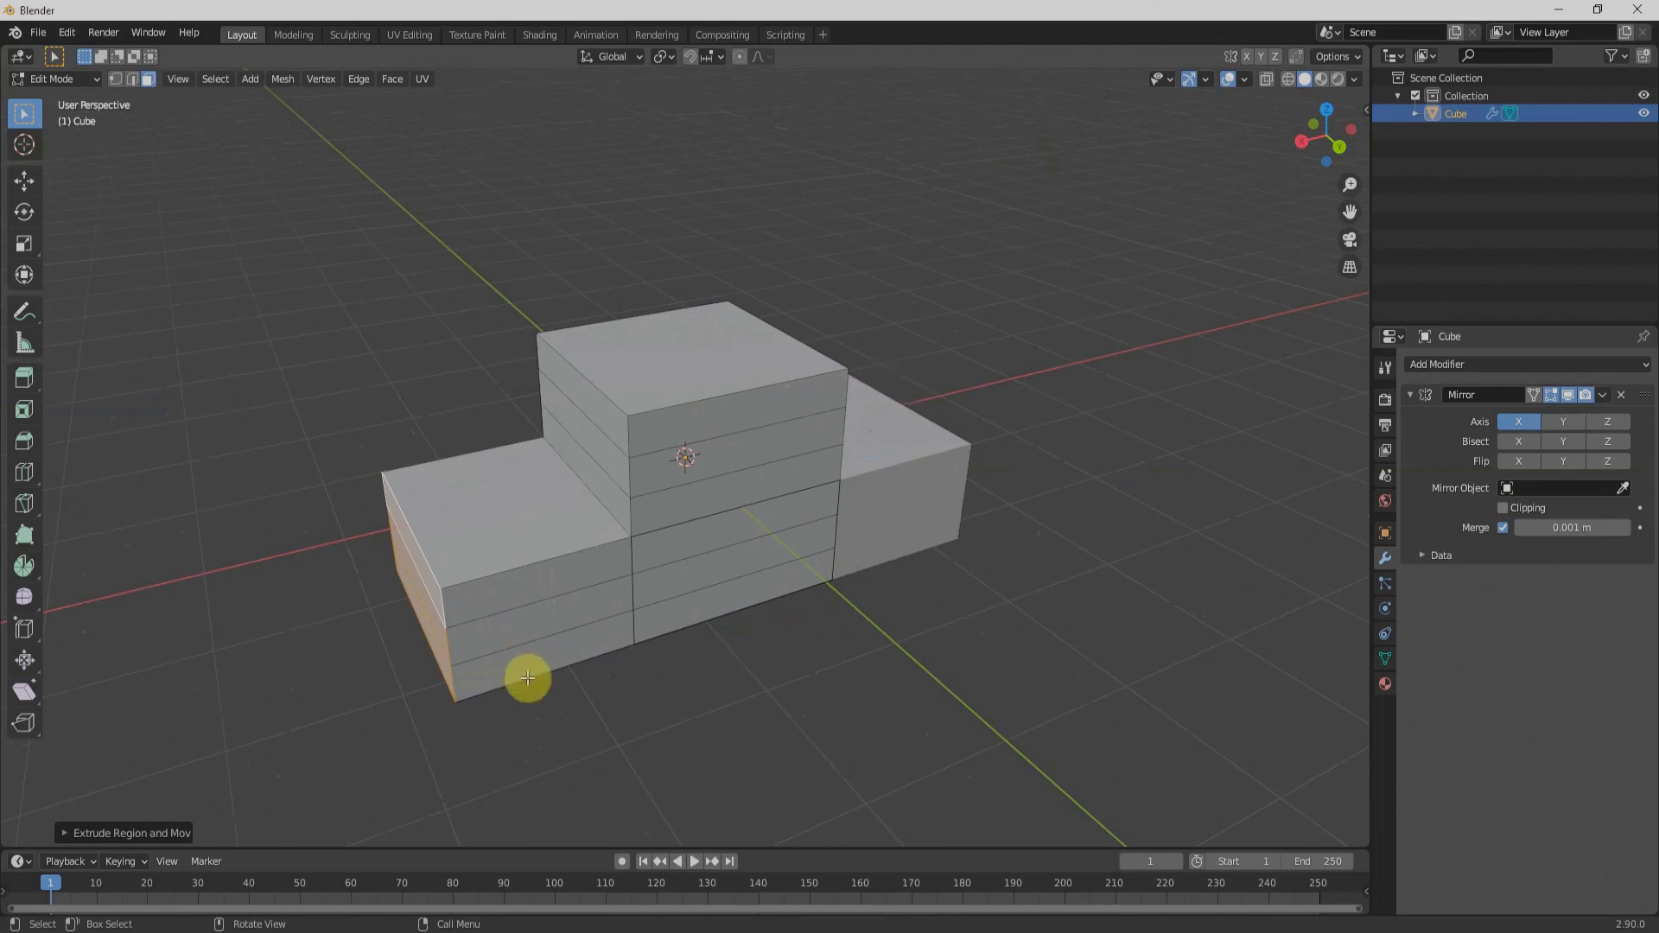
- In the Right orthographic view, shrink the extruded end faces along Z and lower them to the cube's base to slope the top
key("KP_1")
key("KP_3")
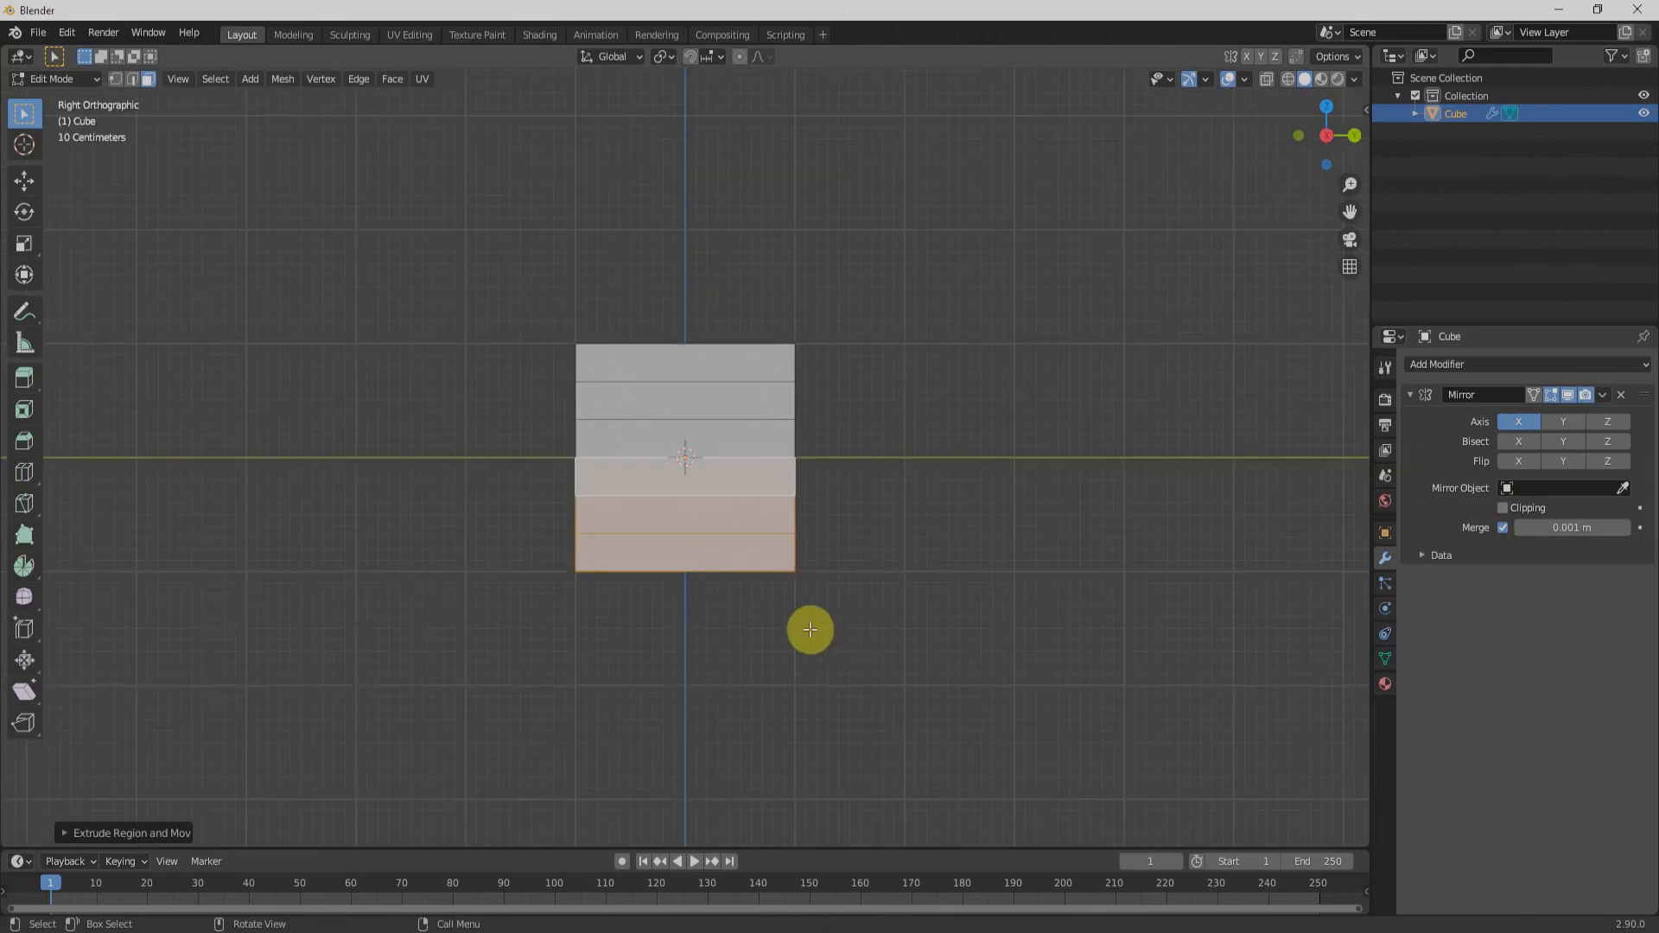
key("s")
key("z")
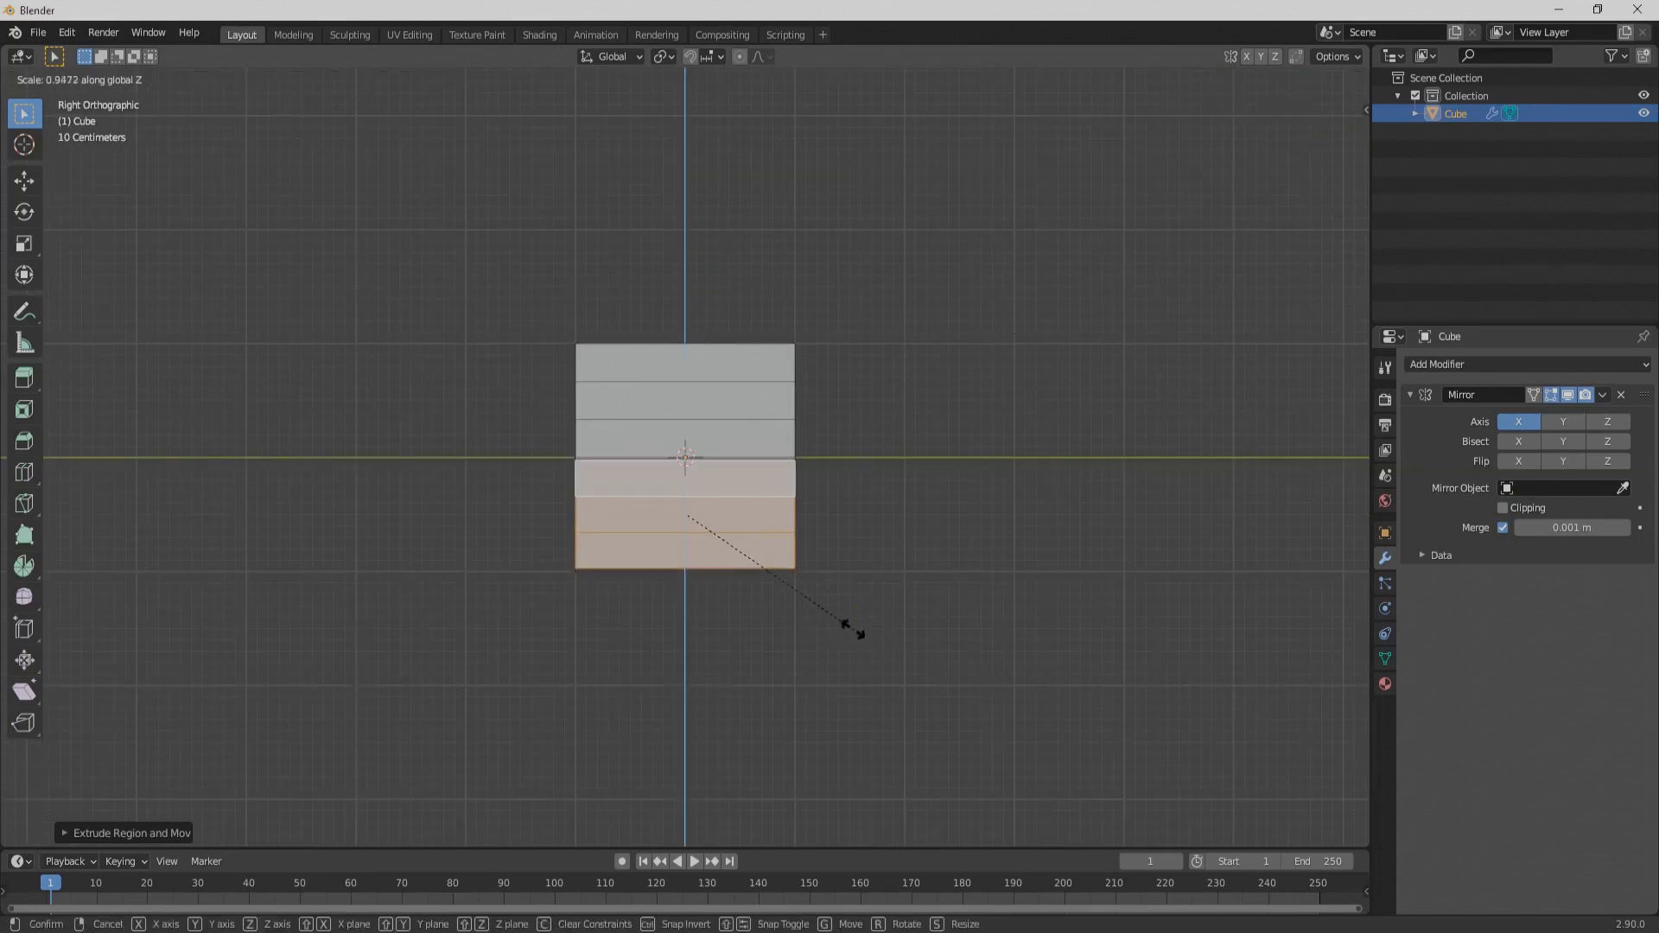
left_click(821, 599)
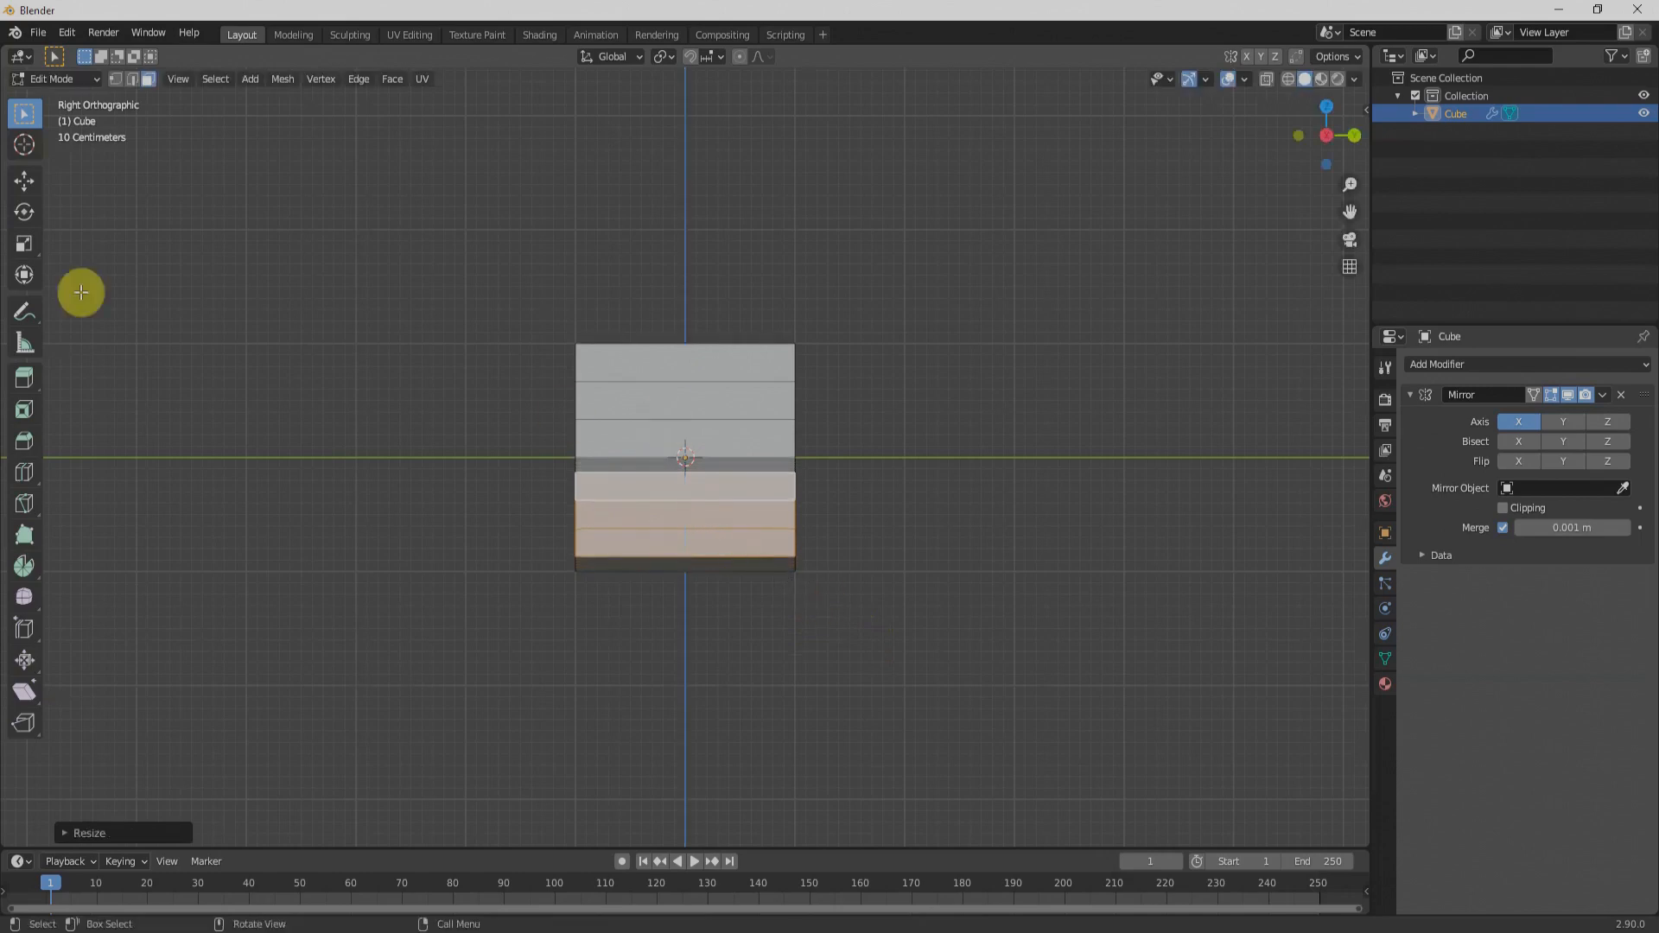
left_click(26, 183)
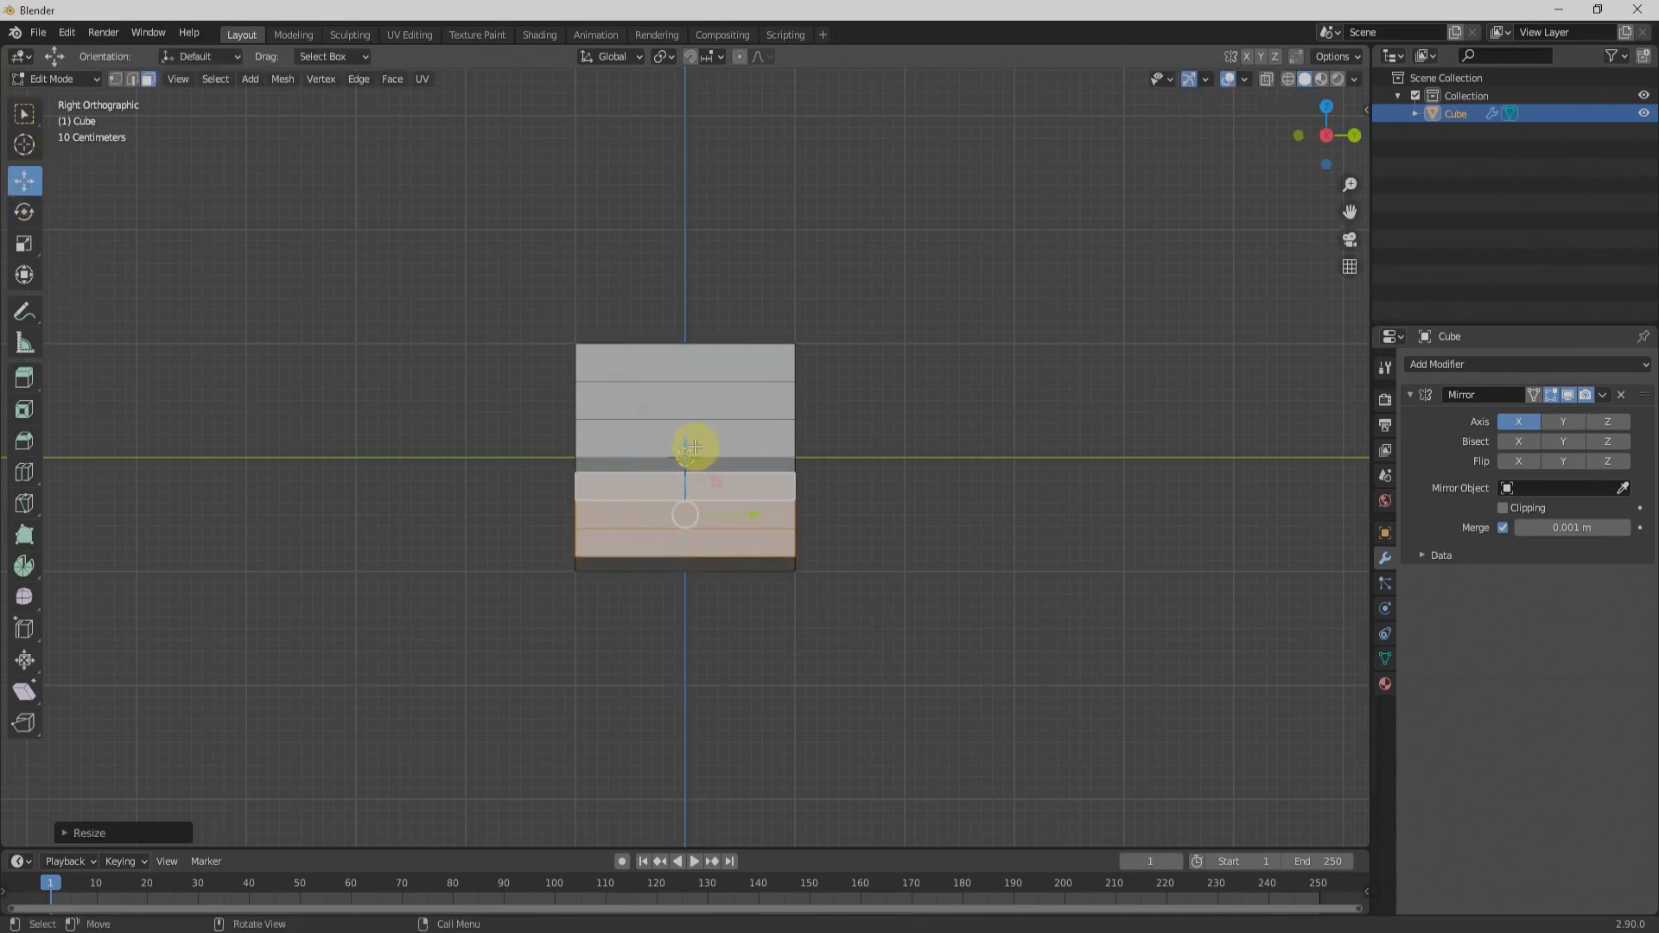
left_click_drag(686, 449, 685, 459)
middle_click_drag(915, 585, 770, 637)
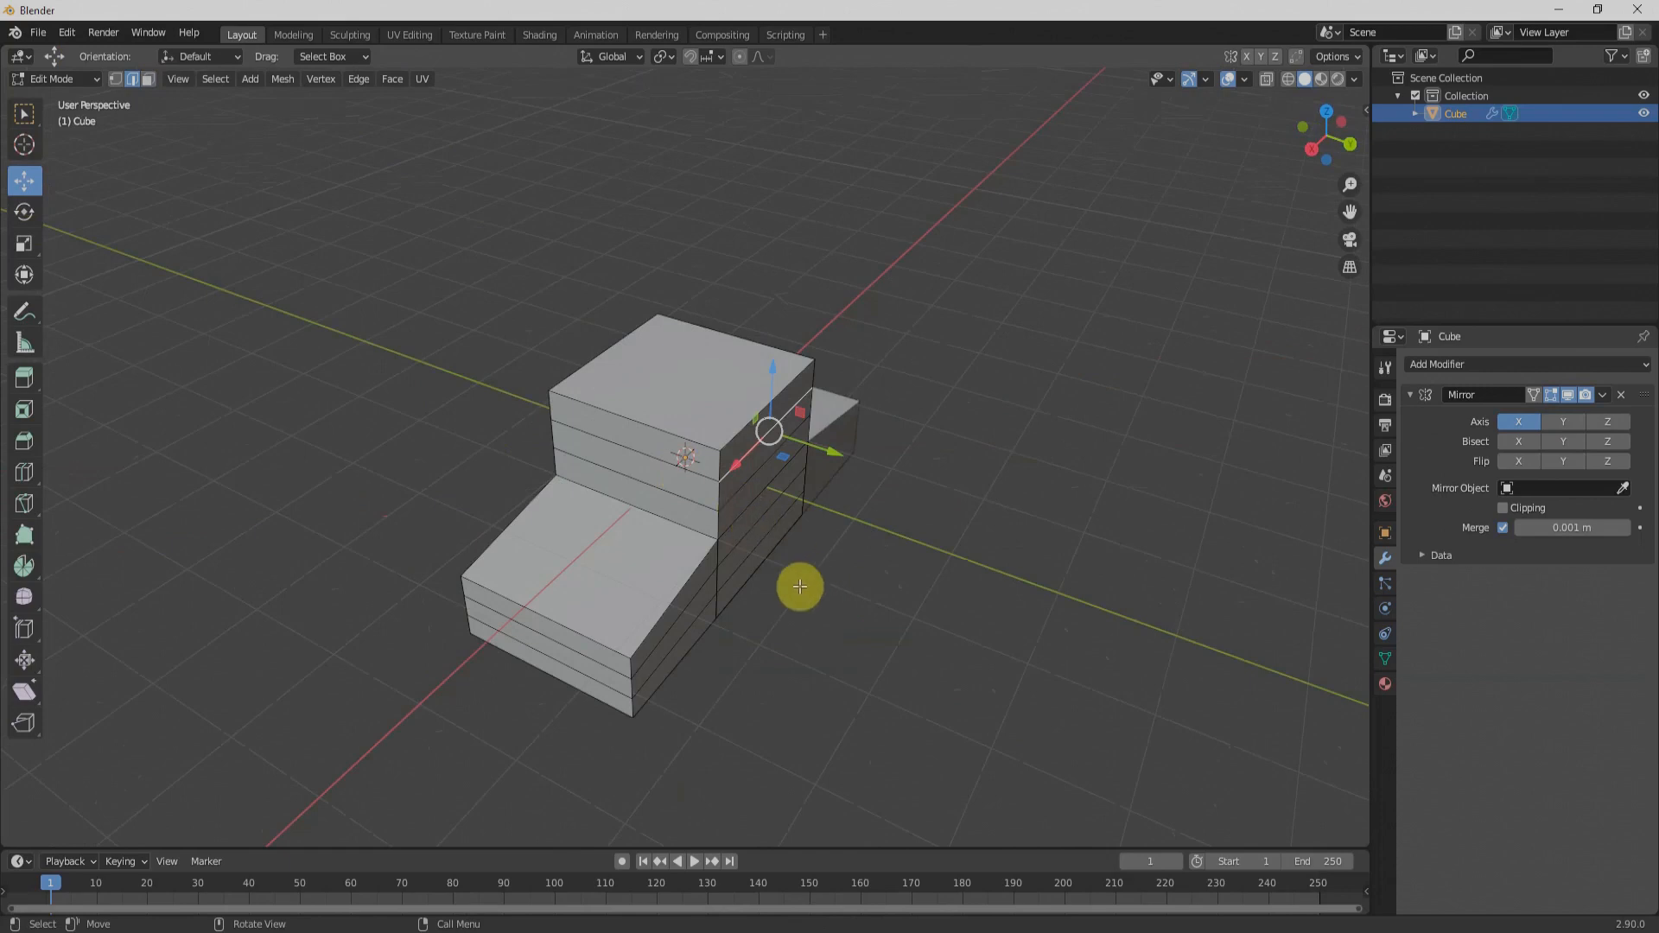
- Examine the Mirror modifier's Data settings and additional options, and return to Object Mode to inspect the mirrored shape
left_click(652, 420)
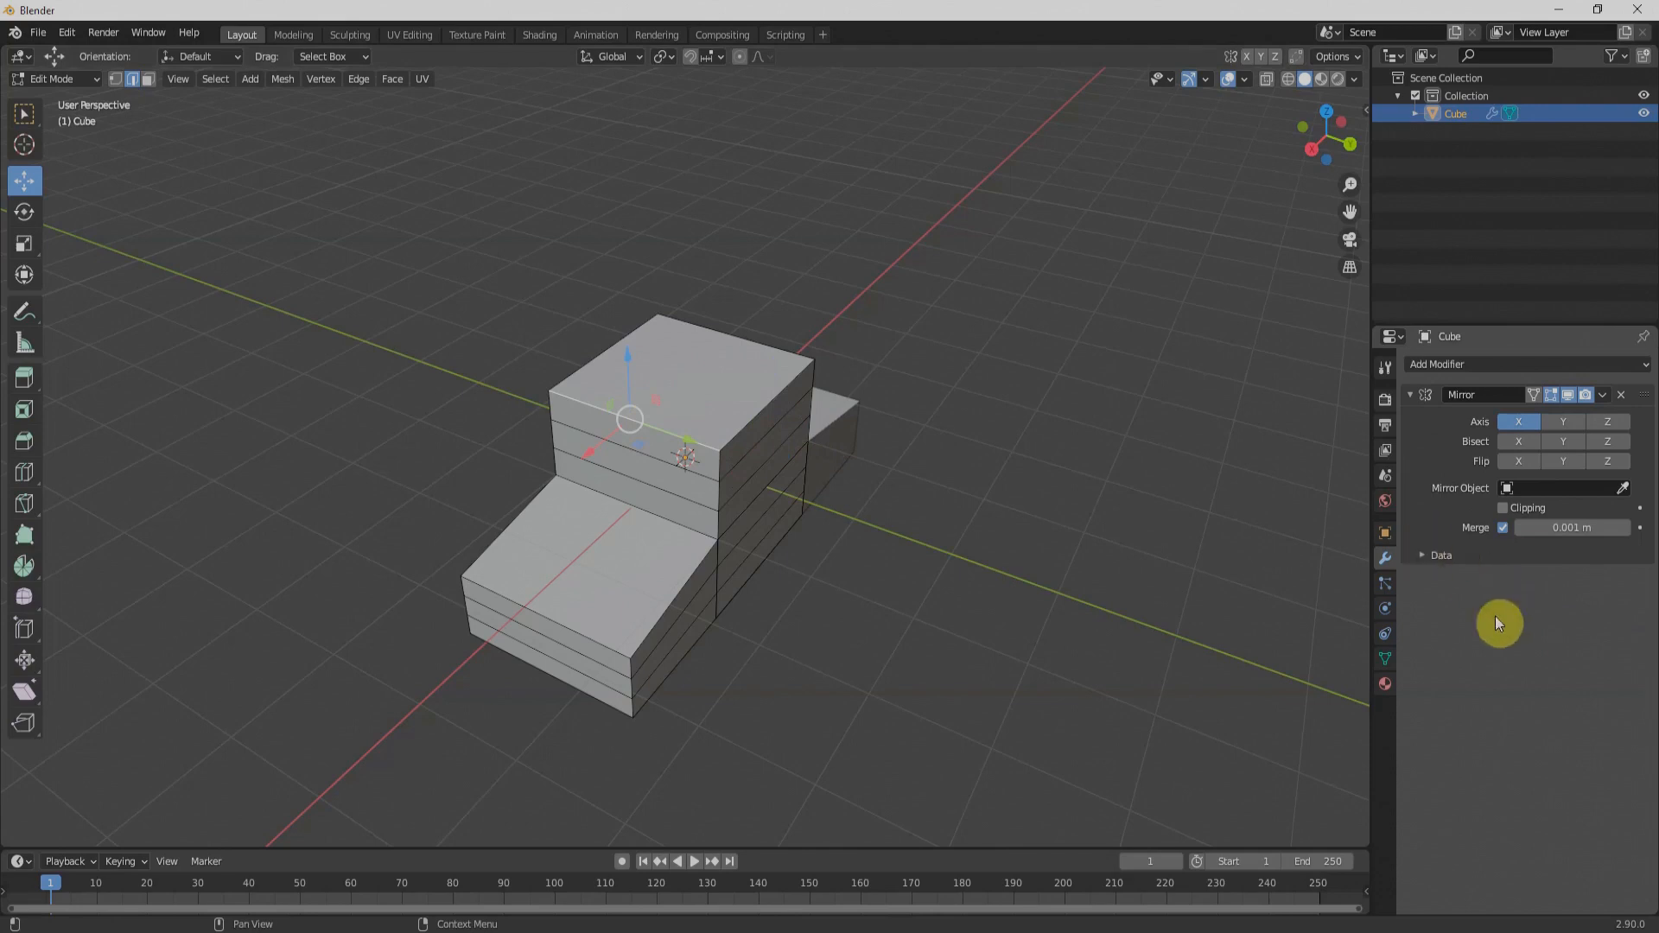
left_click(1422, 554)
left_click(1422, 555)
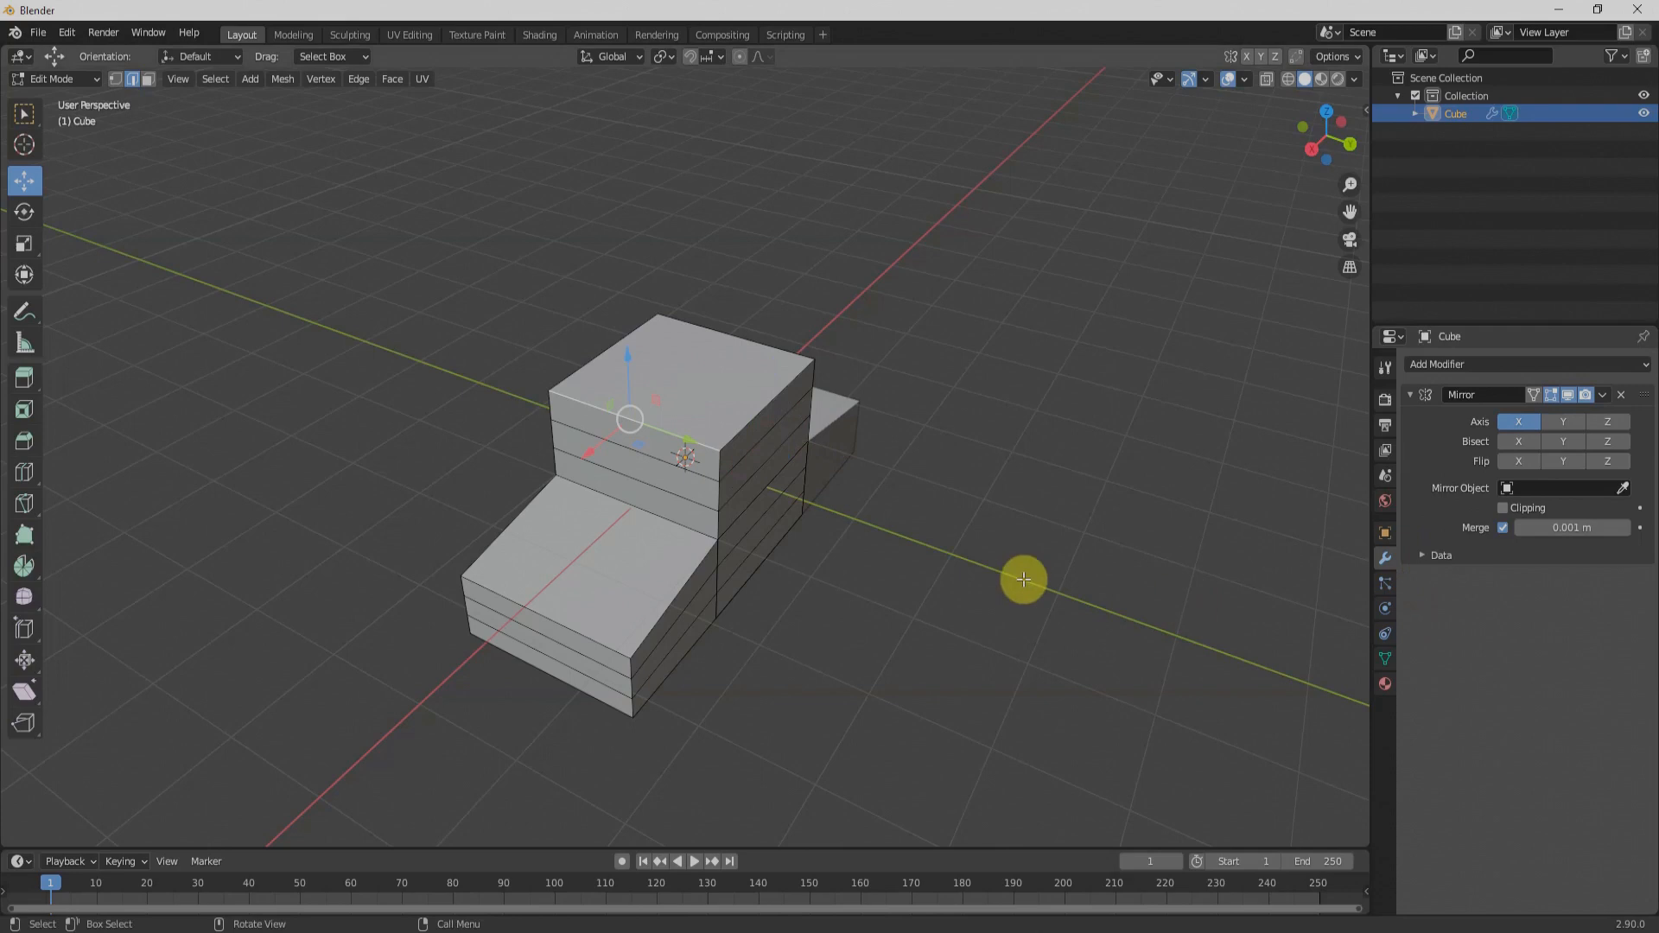
left_click(1602, 395)
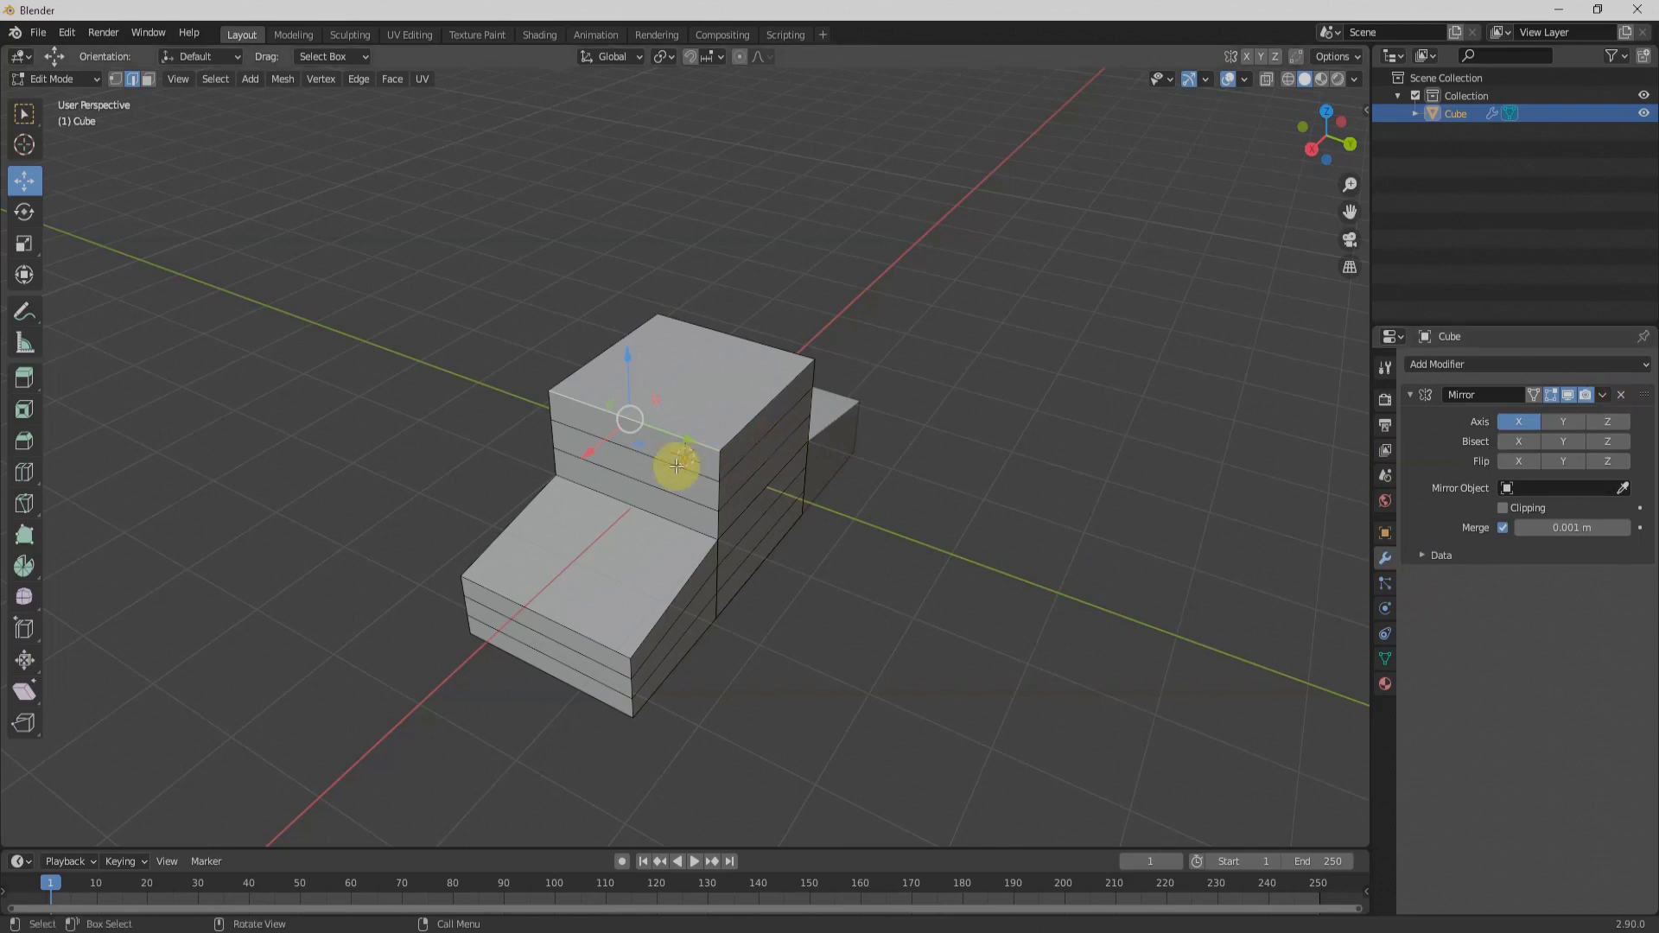
key("Tab")
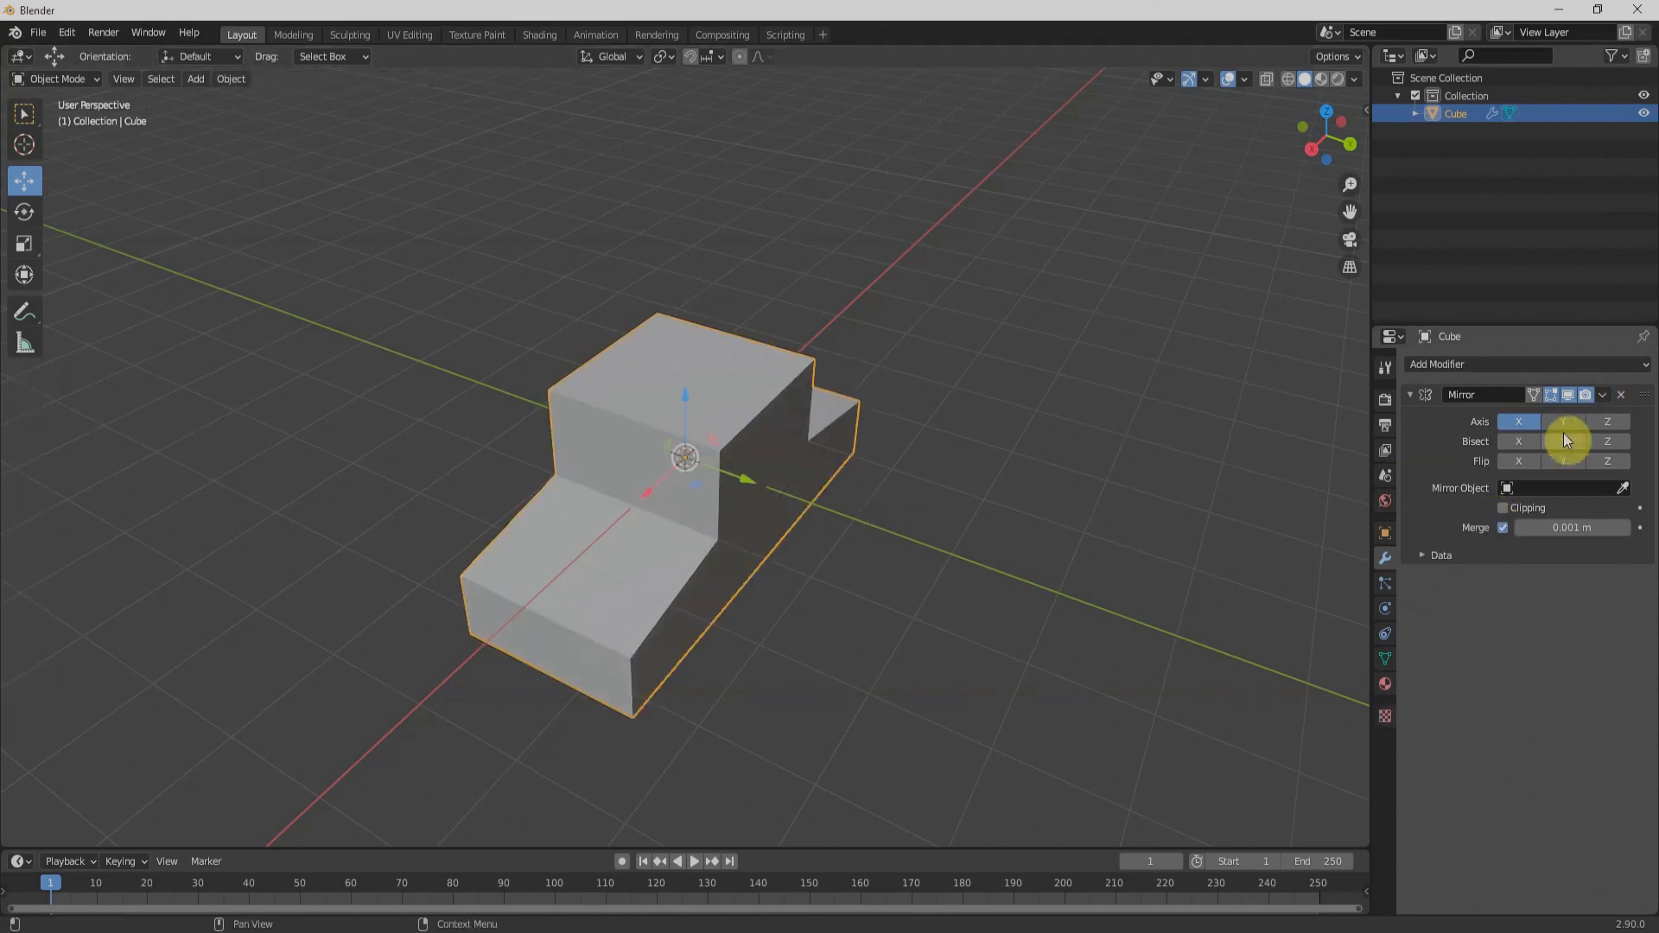
left_click(1603, 396)
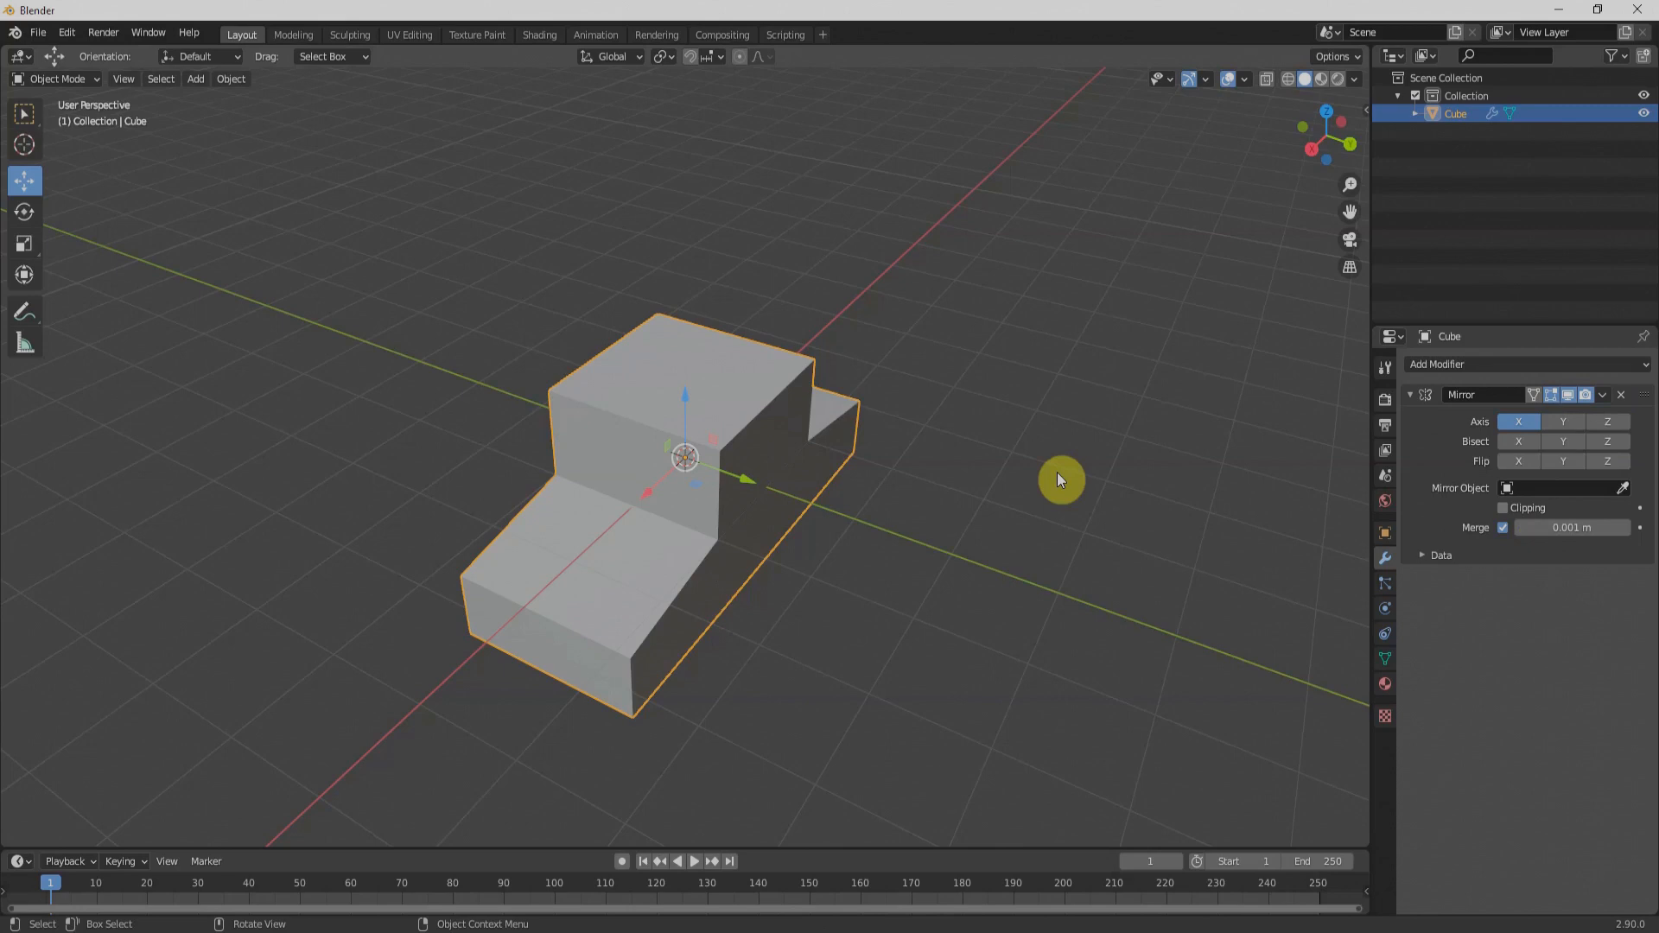
middle_click_drag(941, 588, 835, 553)
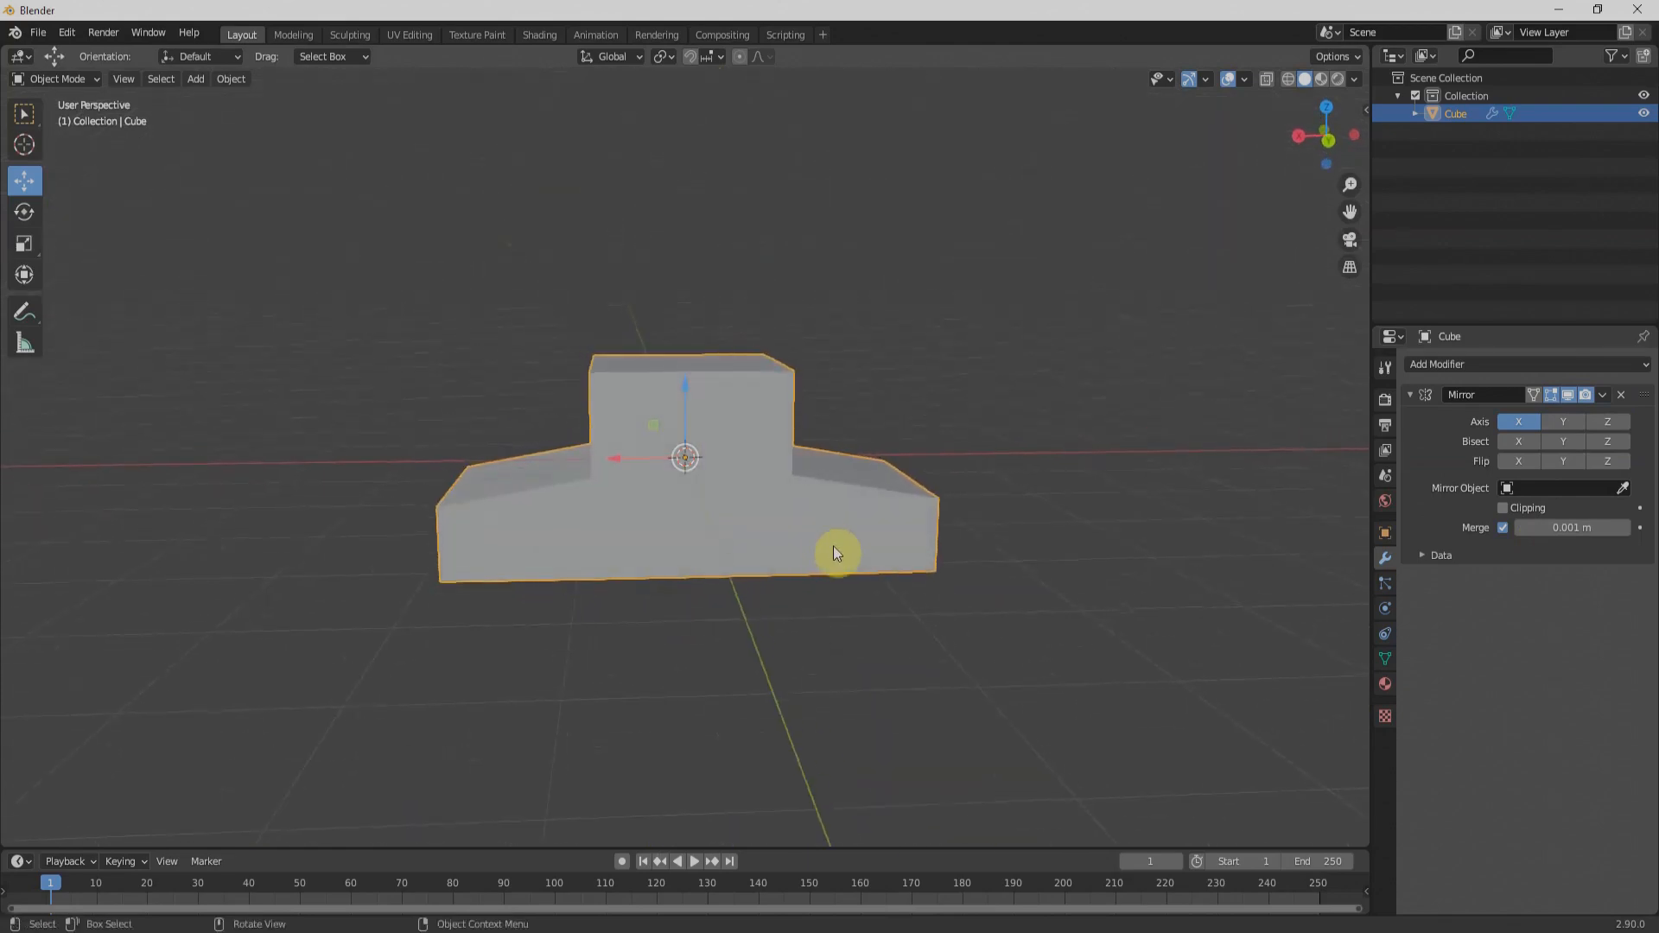